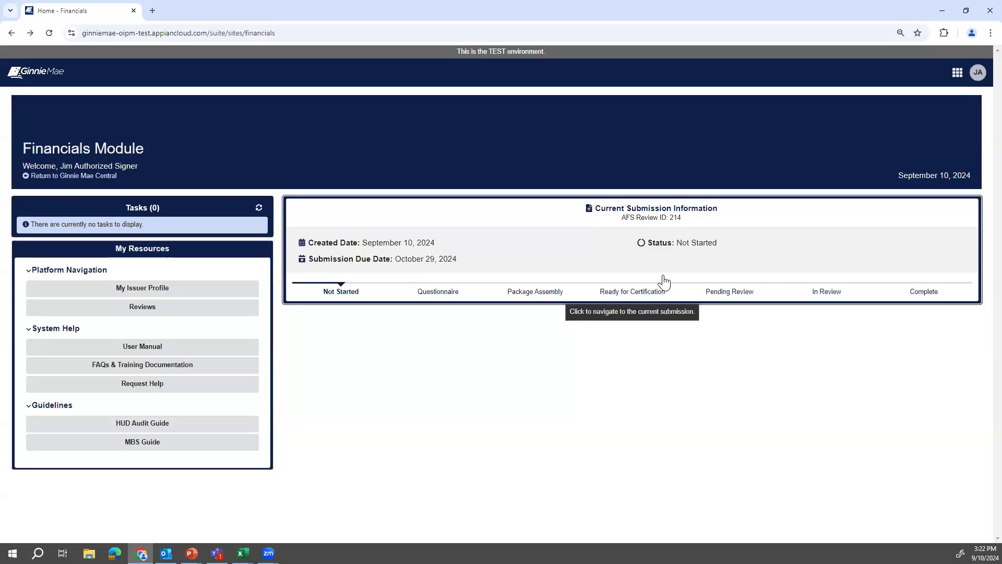
Open Birch Mortgage's current AFS Review 214 submission and view its Questionnaire tab.
left_click(580, 245)
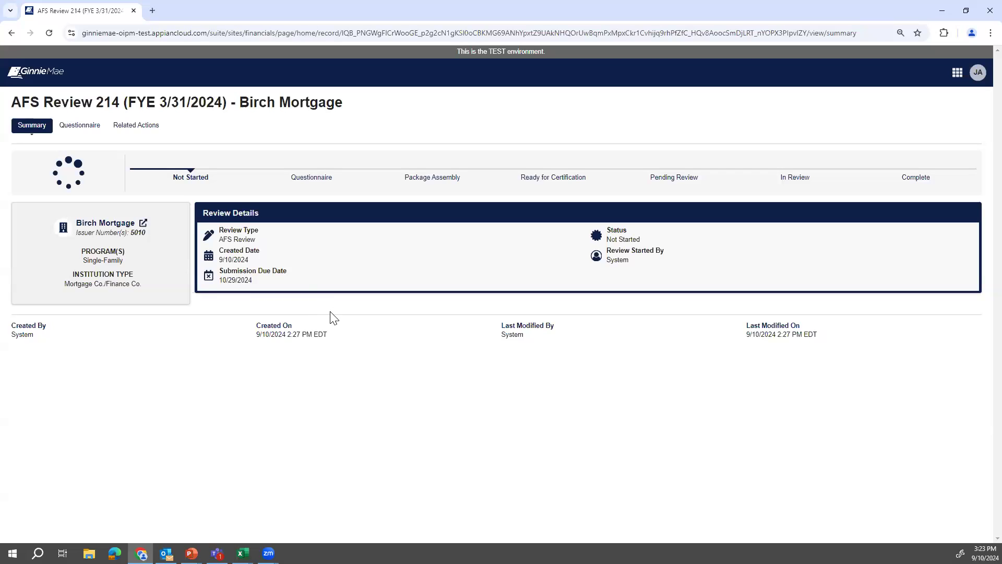
left_click(91, 129)
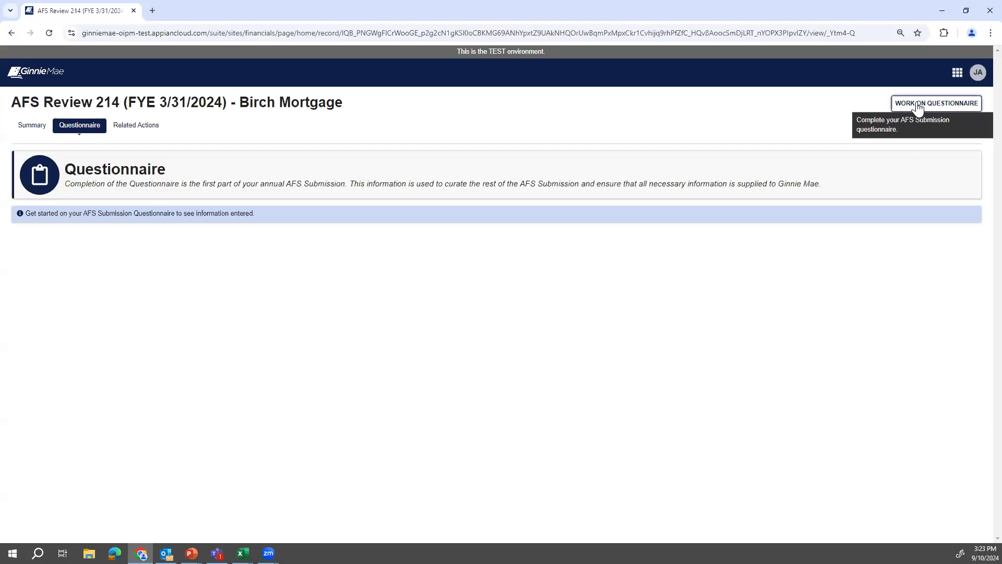
Begin the 2024 AFS questionnaire and attach MOCK Audited Financial Statement 2024.pdf from Mock Documents.
left_click(918, 104)
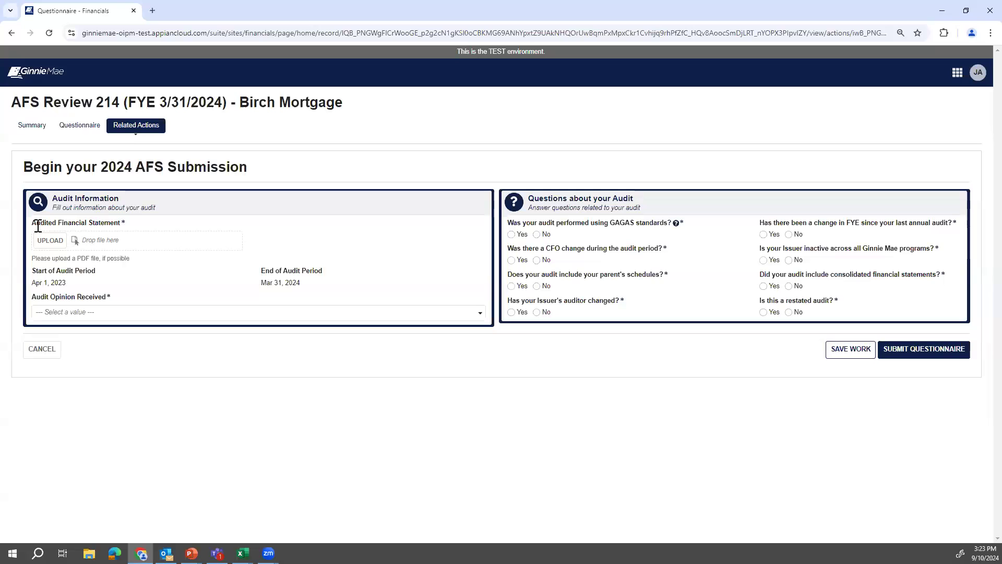
left_click(55, 243)
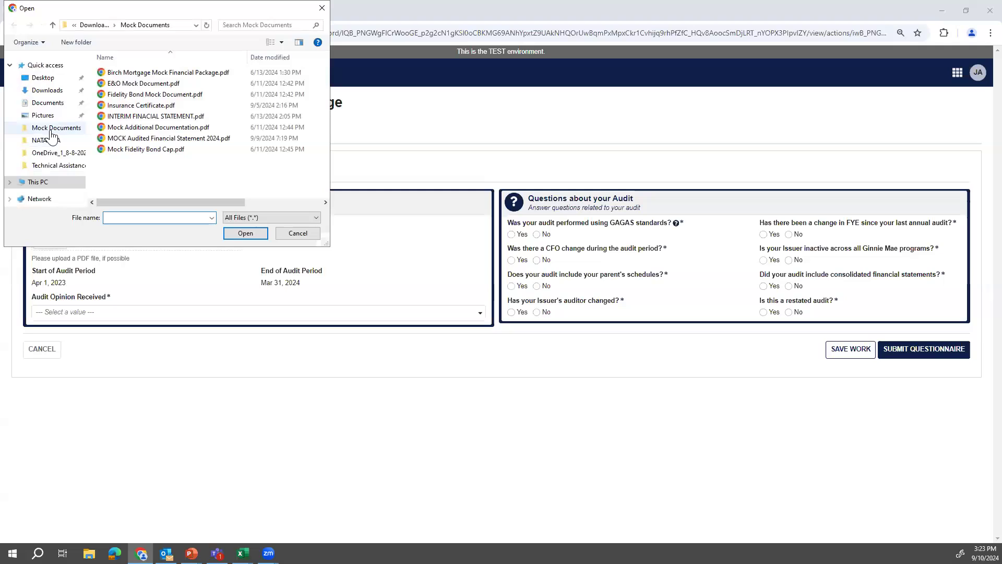
left_click(52, 130)
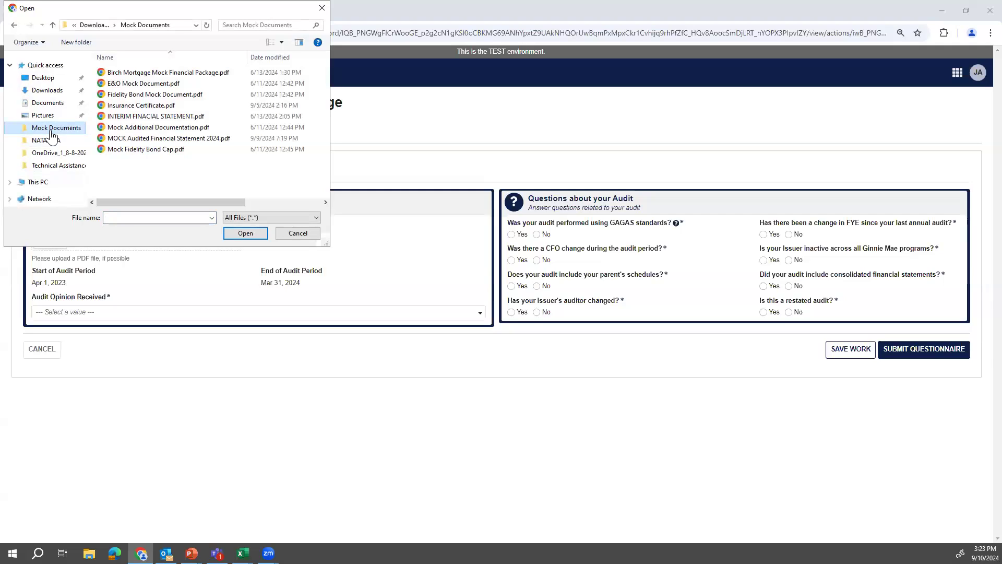
left_click(148, 139)
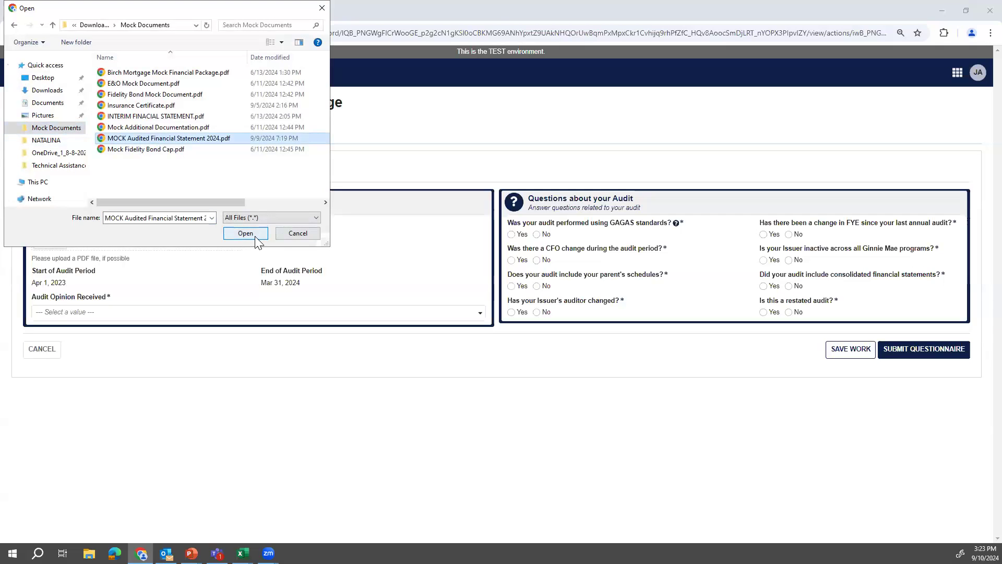
left_click(254, 236)
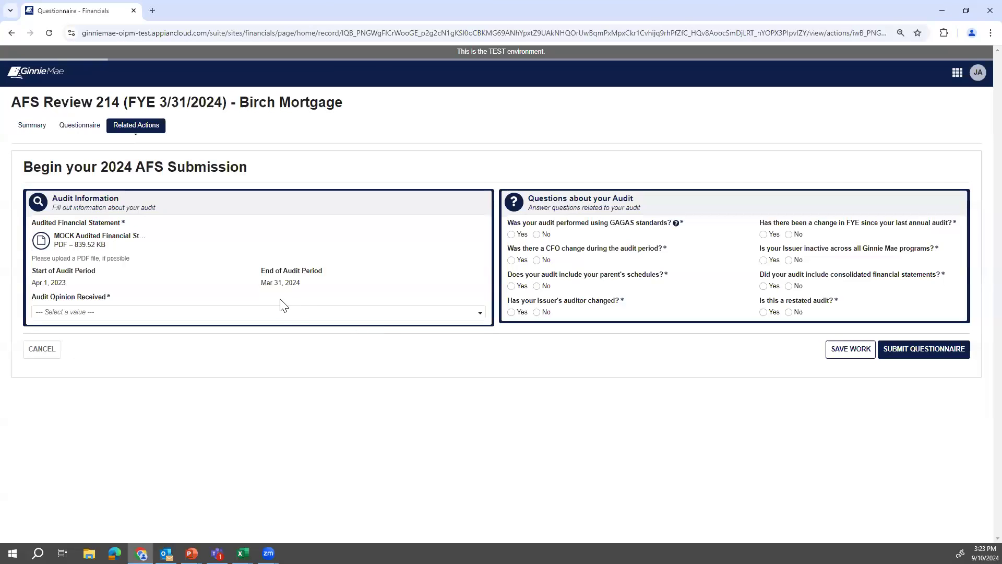
left_click(279, 311)
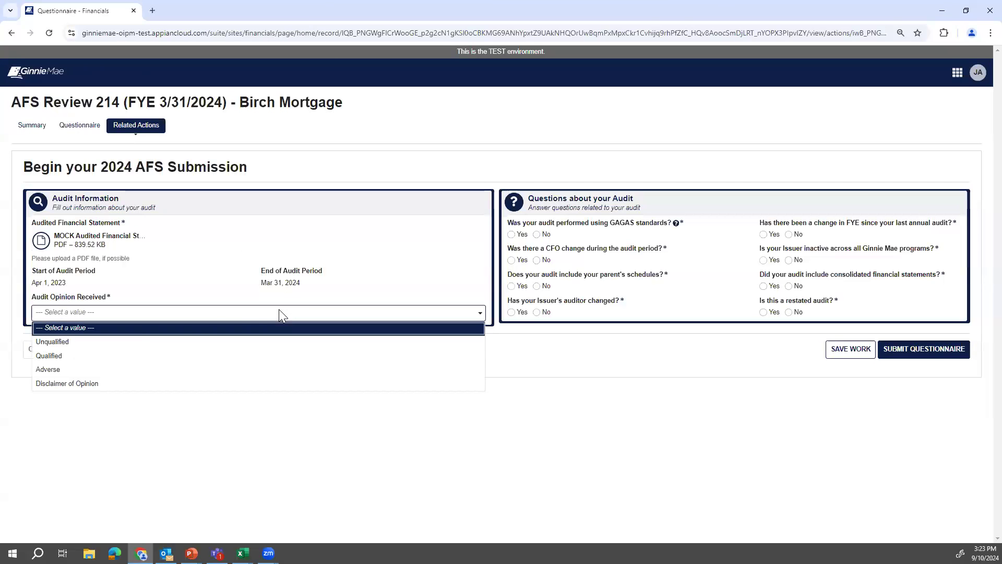
Choose an Unqualified audit opinion, answer Yes for GAGAS and No to the remaining questions, then submit.
left_click(102, 342)
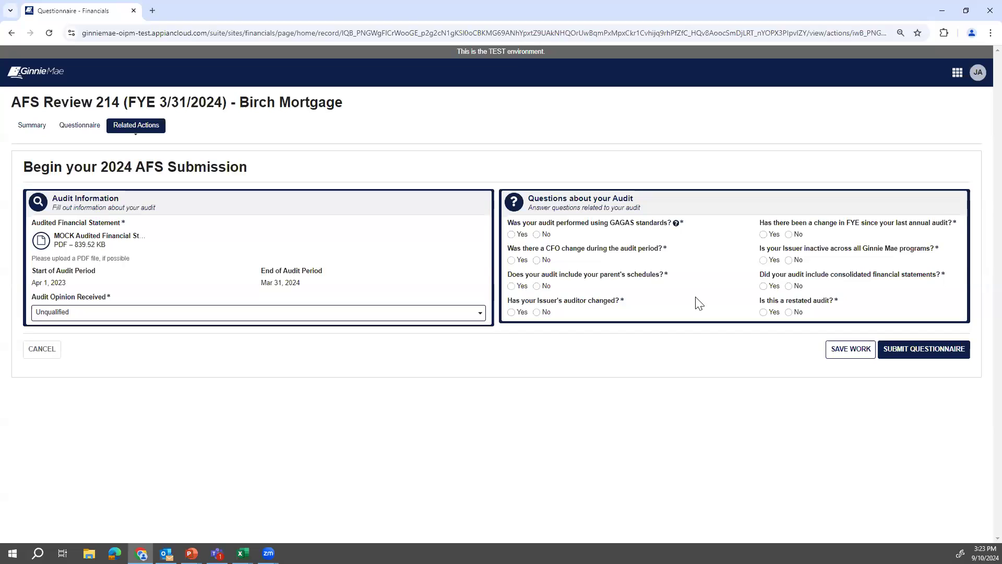
left_click(511, 235)
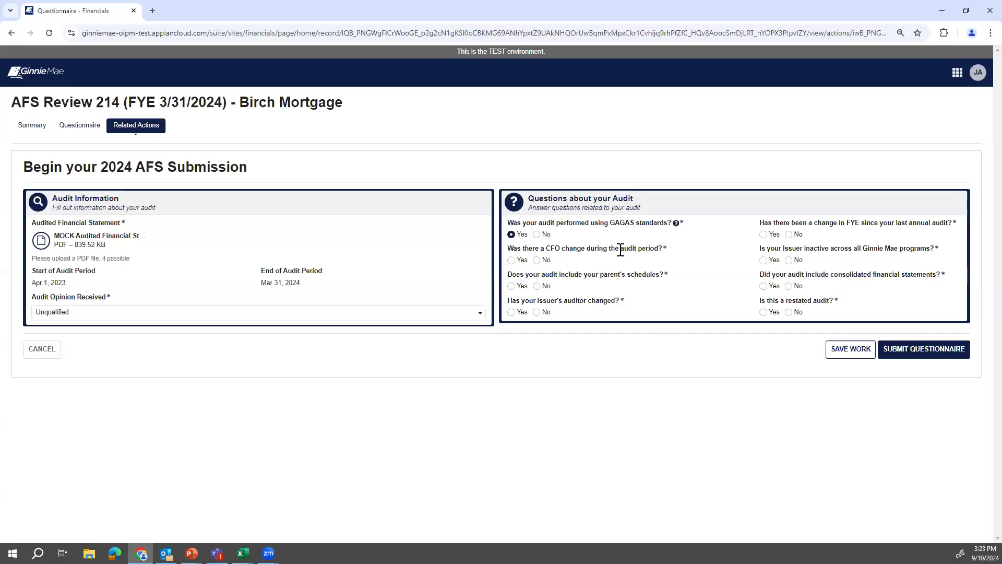
left_click(537, 260)
left_click(537, 312)
left_click(798, 261)
left_click(790, 287)
left_click(790, 312)
mouse_move(135, 246)
left_click(951, 355)
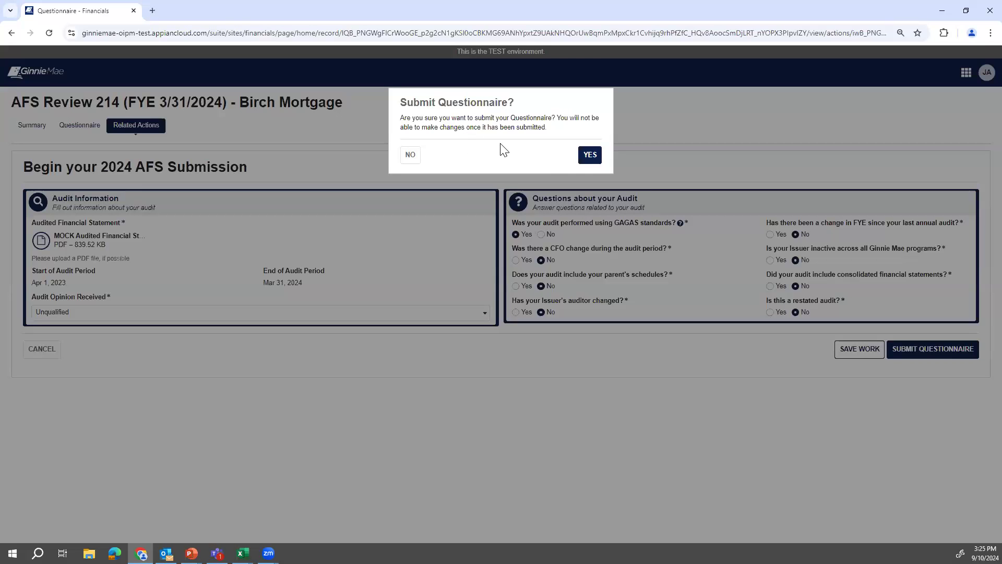
Confirm the questionnaire submission and look over the saved answers beside the statement PDF.
left_click(590, 156)
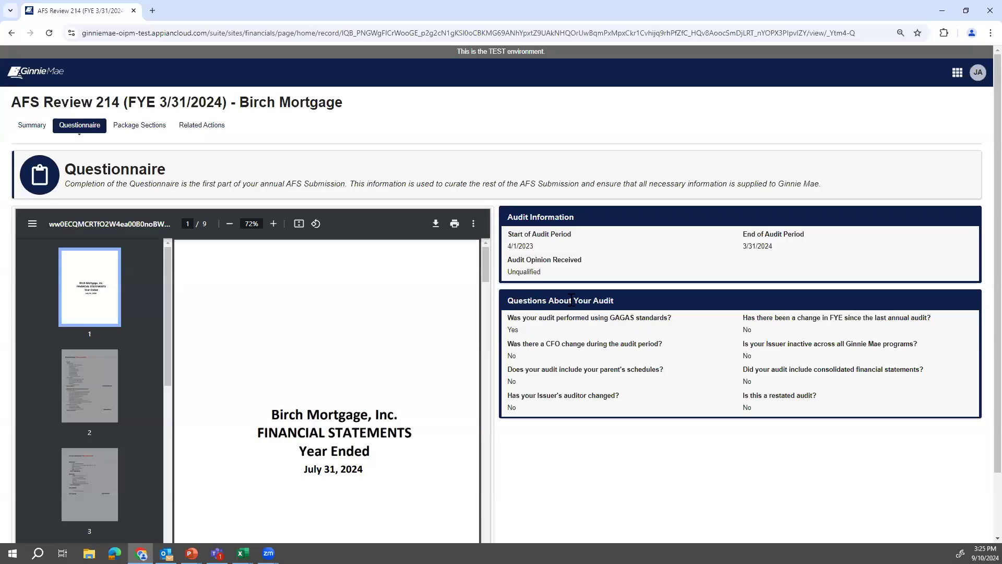
scroll(600, 352, "down", 1)
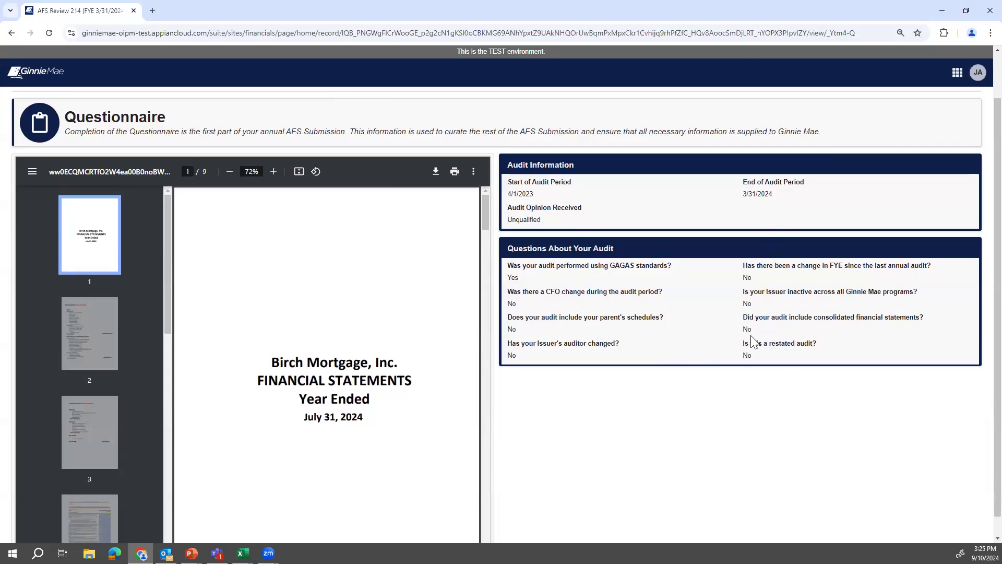
scroll(765, 340, "up", 1)
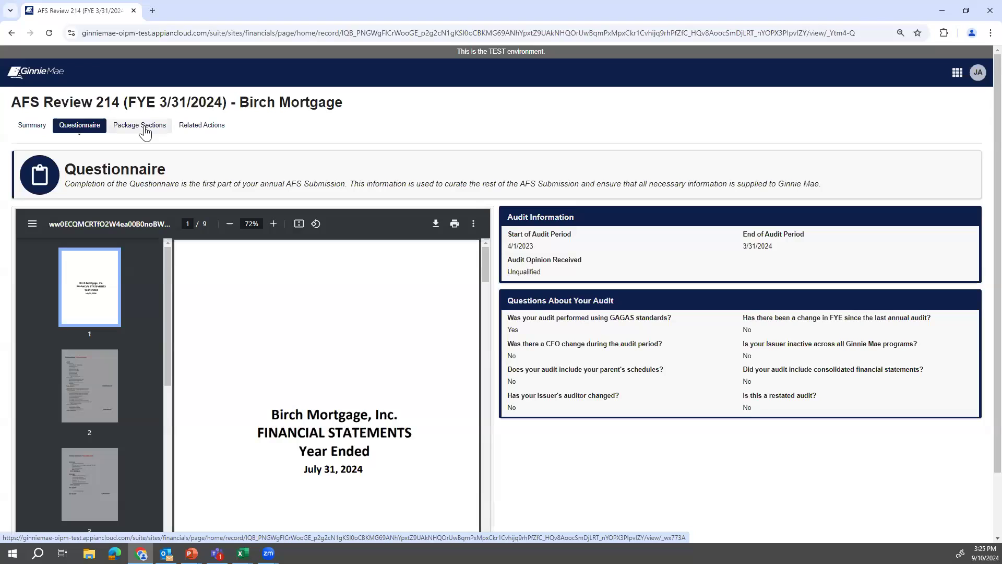
In Package Sections, expand Financial Statements and start working that section.
left_click(145, 133)
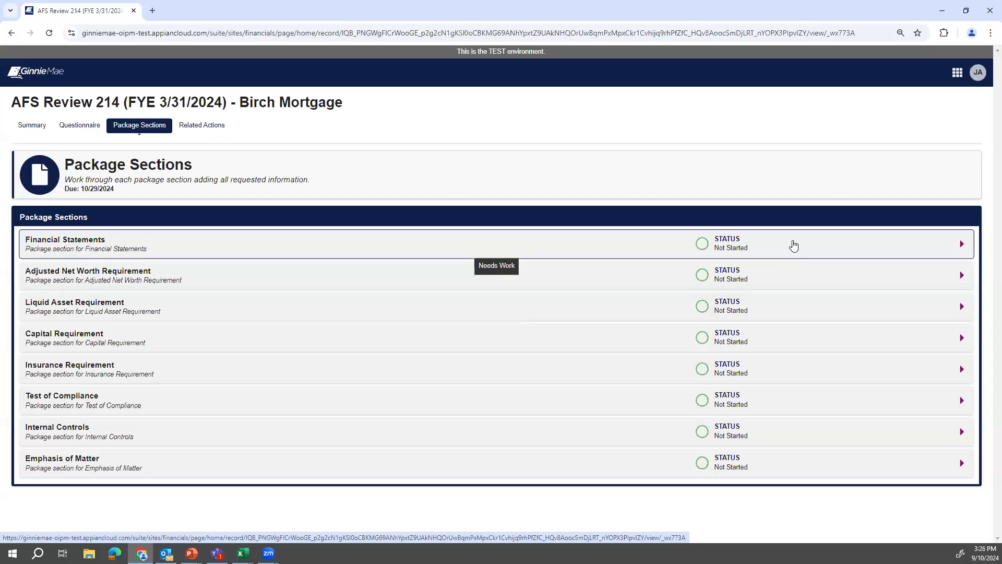
left_click(794, 245)
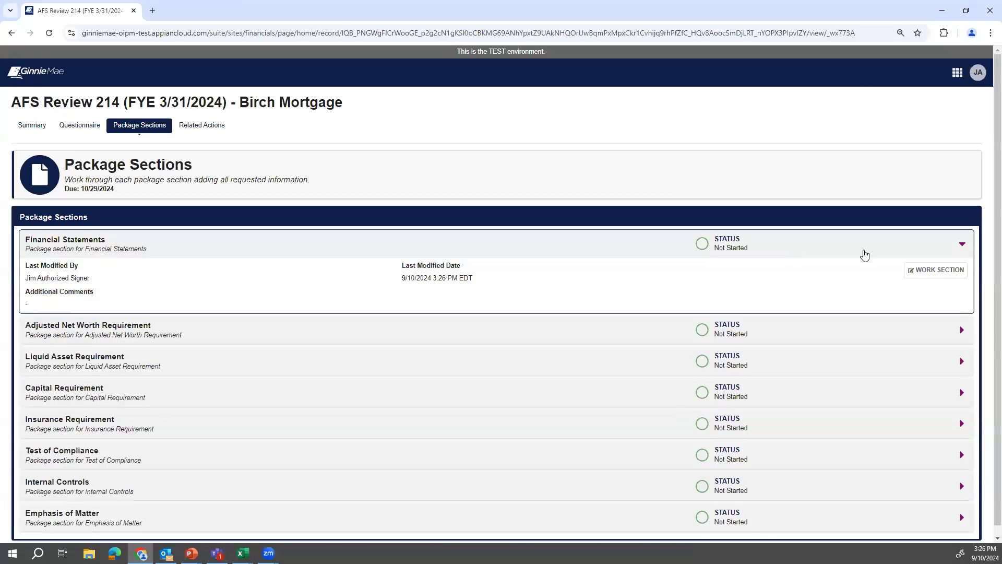
left_click(923, 272)
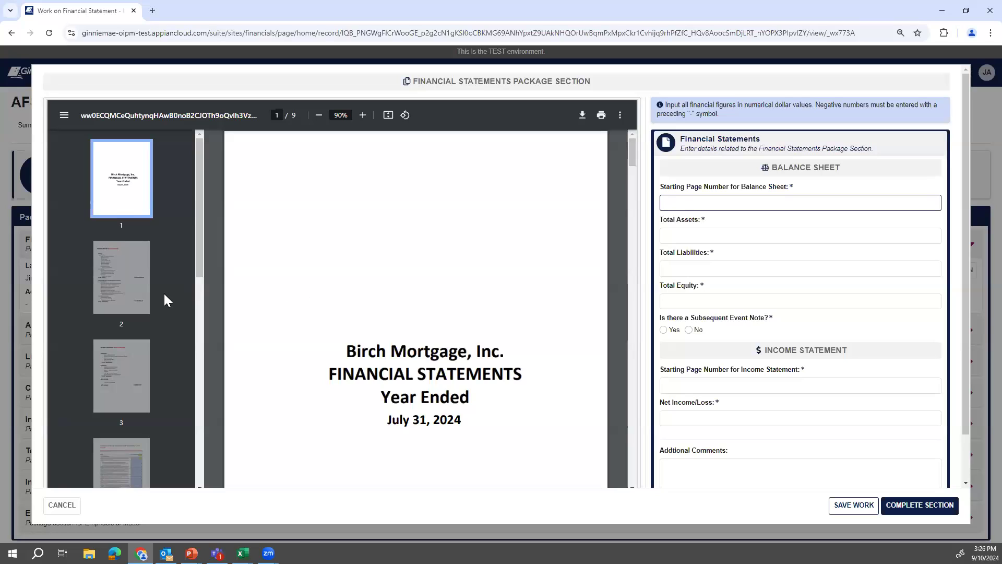
Show the balance sheet on PDF page 2 and enter 2 as its starting page.
left_click_drag(199, 265, 204, 275)
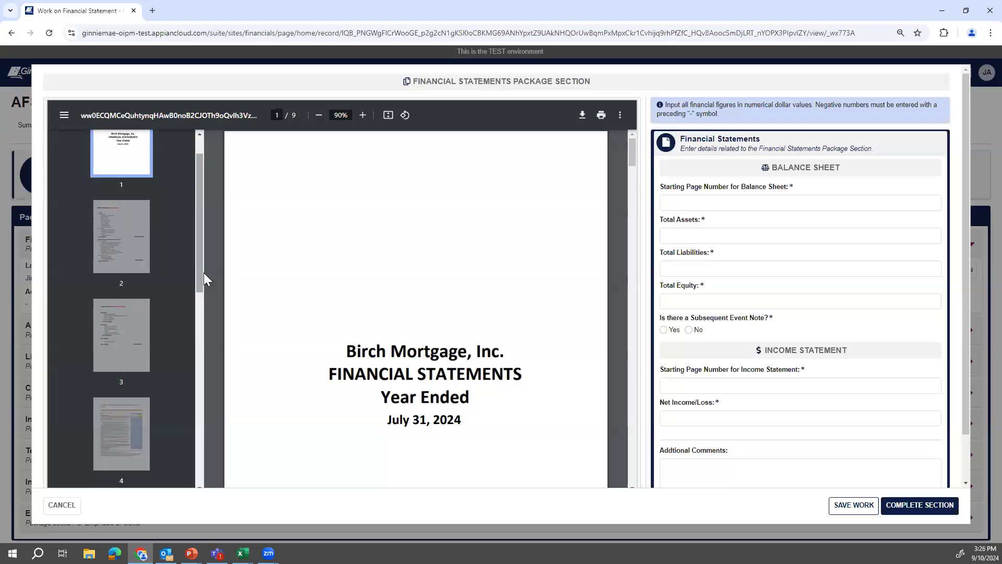
left_click(138, 247)
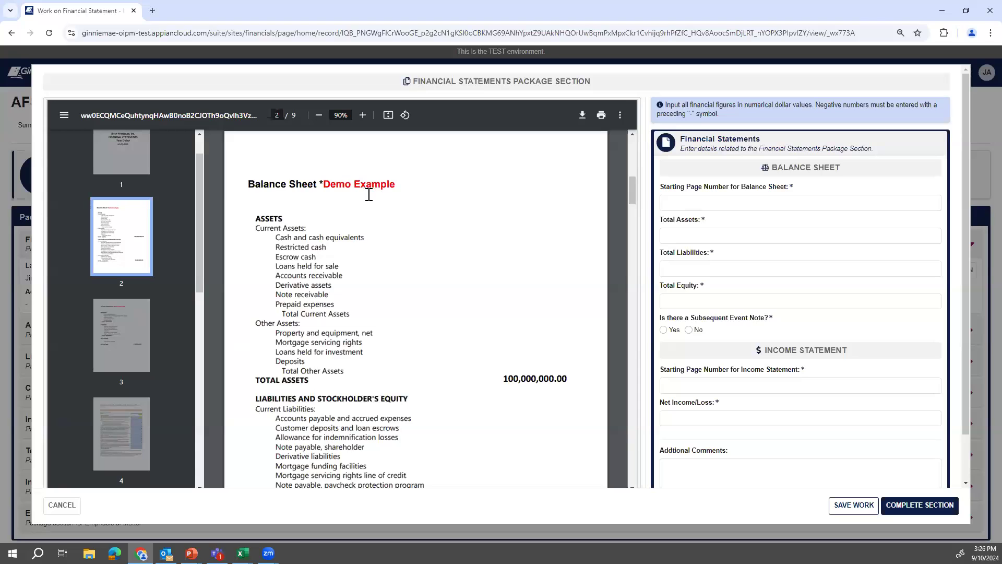
scroll(481, 252, "down", 2)
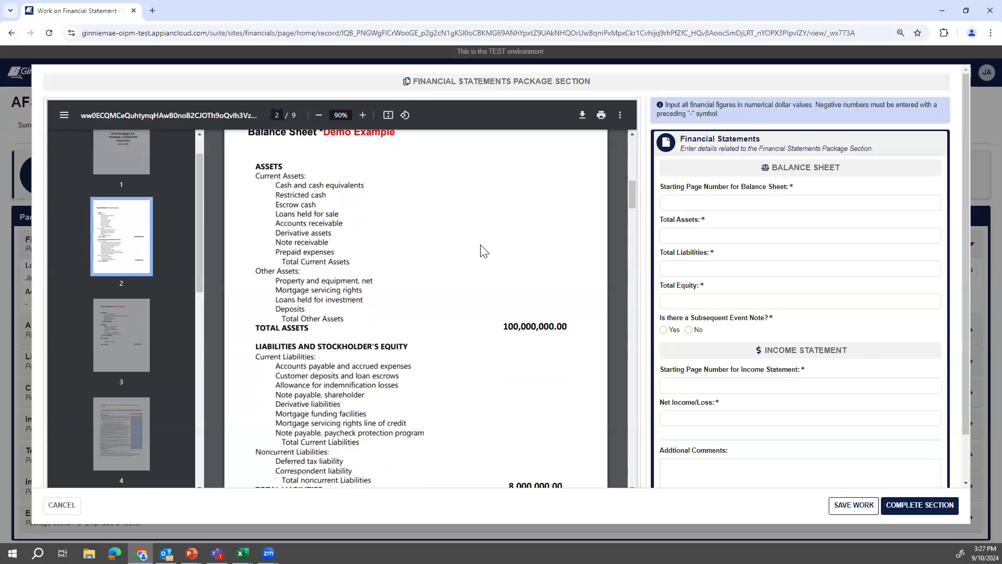
scroll(481, 253, "up", 2)
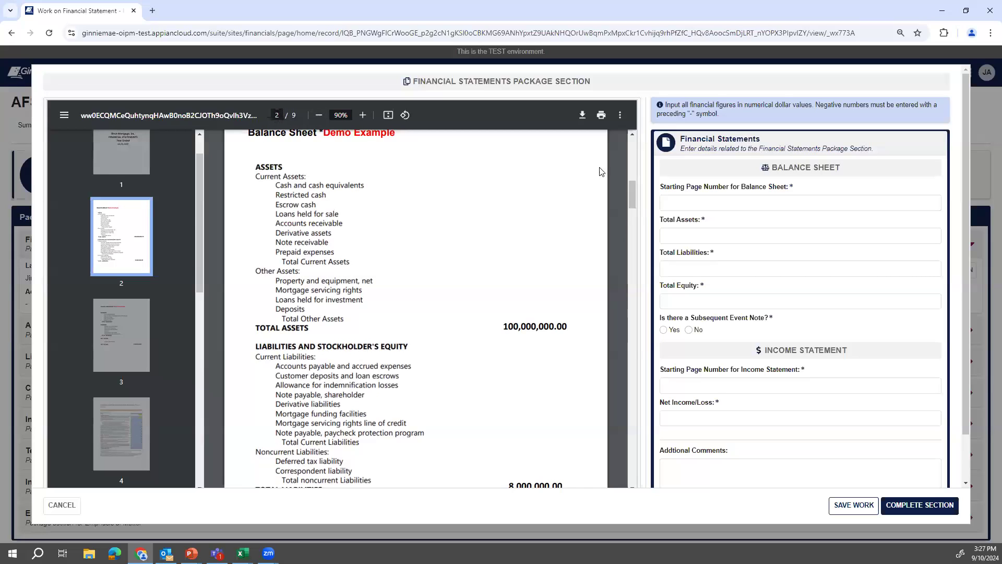
left_click(698, 202)
type("2")
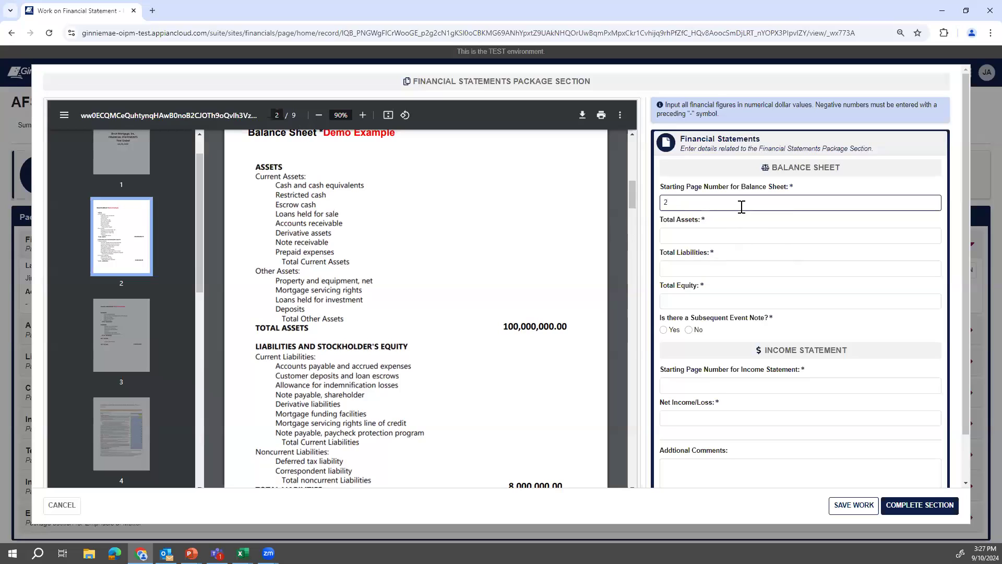
Fill assets $100,000,000.00, liabilities $8,000,000.00, equity $92,000,000.00, and answer No to subsequent event note.
left_click(718, 231)
left_click(724, 265)
scroll(444, 306, "down", 1)
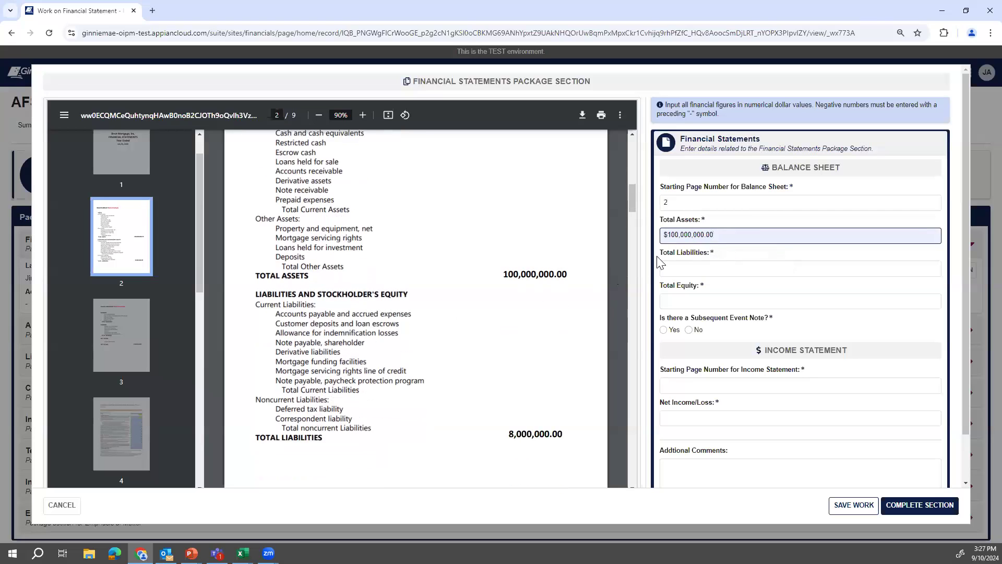
left_click(675, 266)
left_click(728, 289)
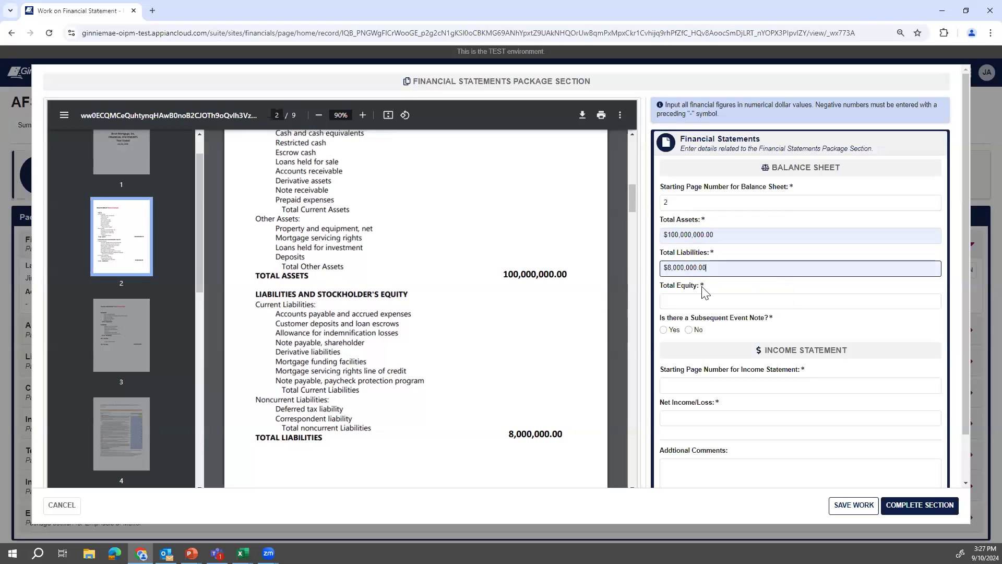
left_click(689, 301)
left_click(739, 330)
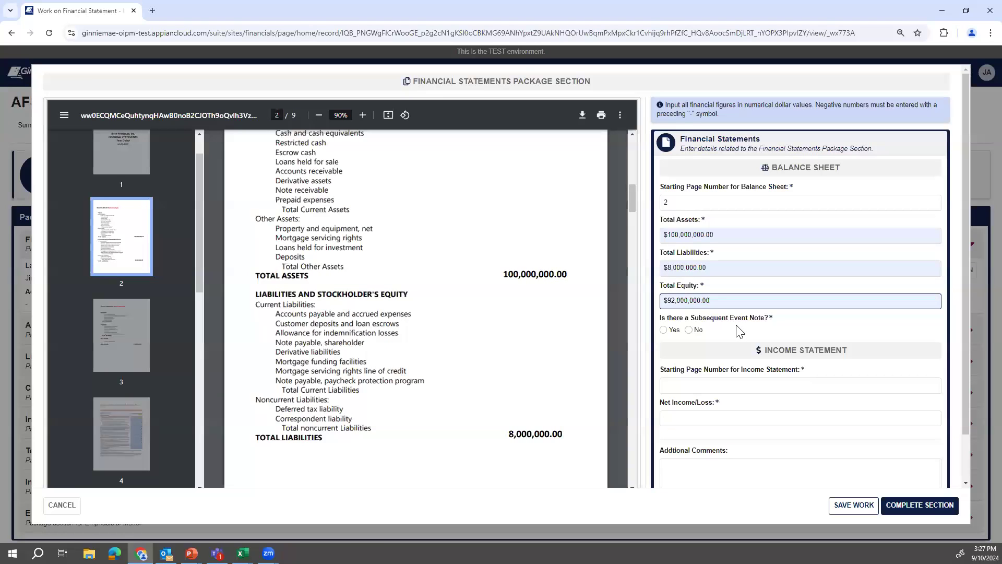
left_click(690, 331)
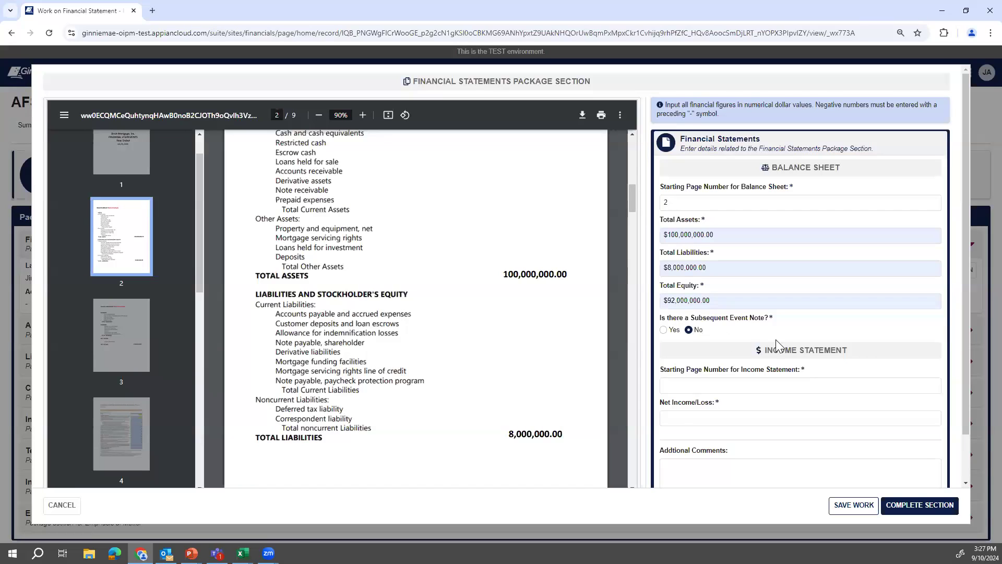
left_click(139, 345)
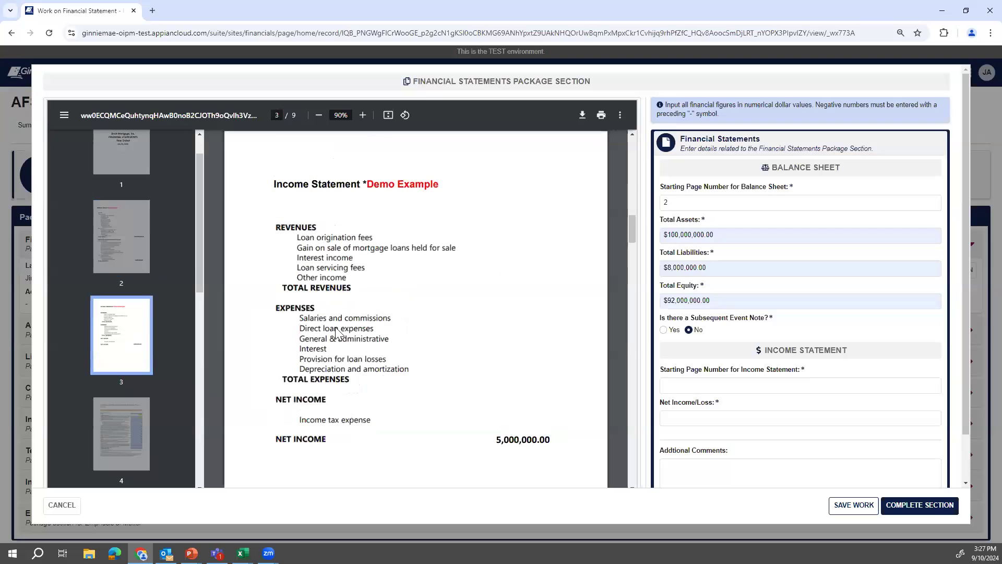
Enter income statement starting page 3 and net income $5,000,000.00, then mark the section complete.
left_click(732, 386)
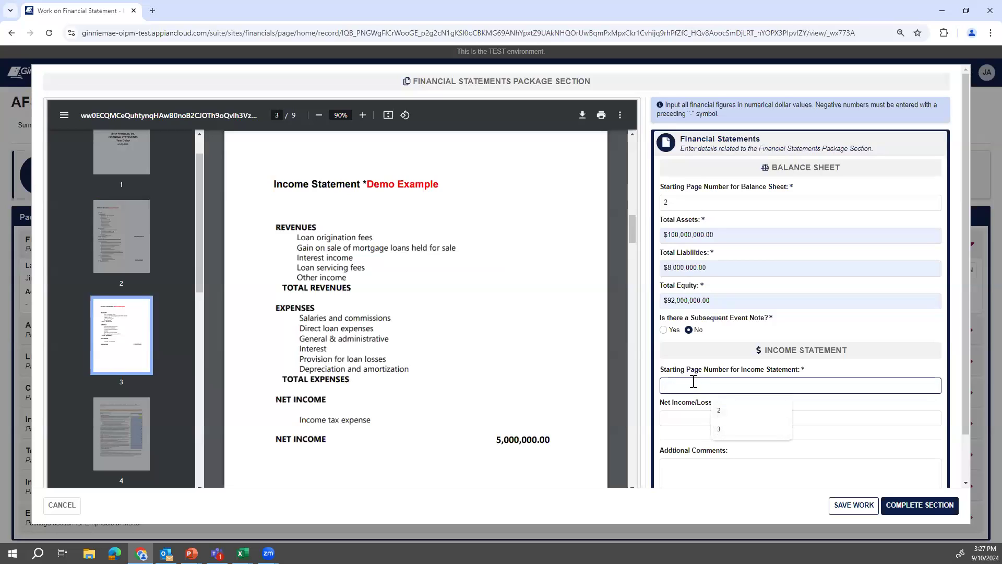
type("3")
left_click(705, 357)
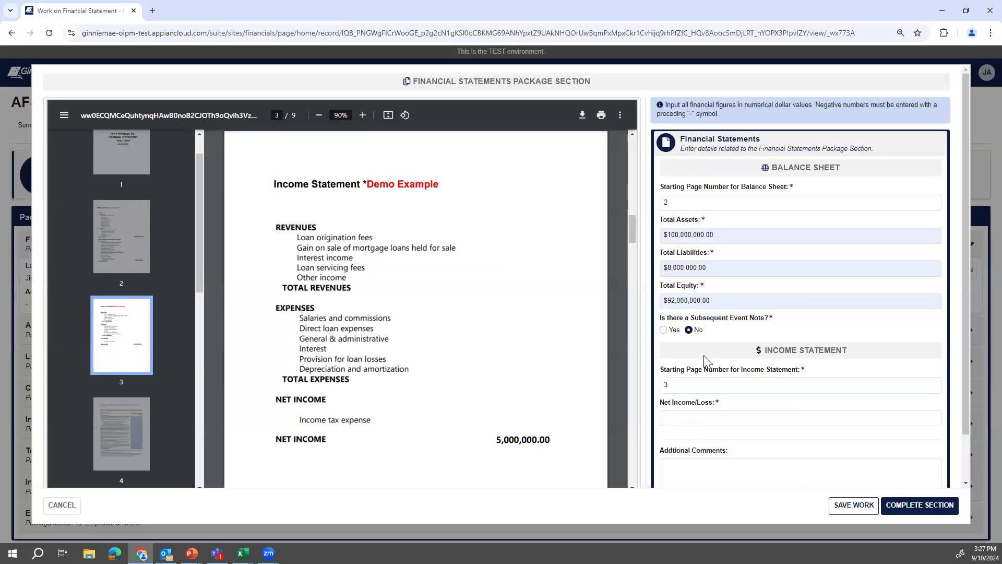
left_click(705, 417)
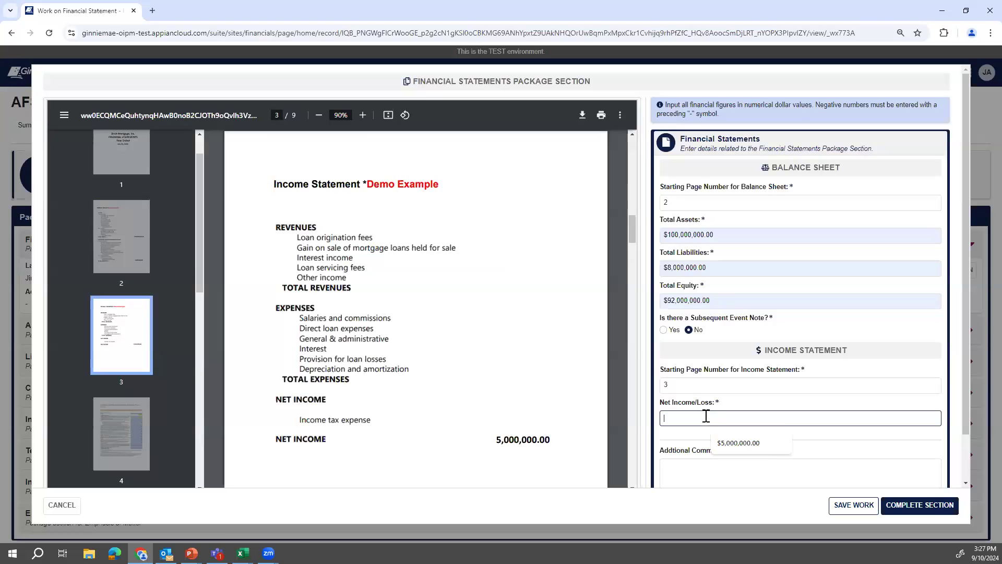
left_click(769, 443)
scroll(766, 362, "down", 1)
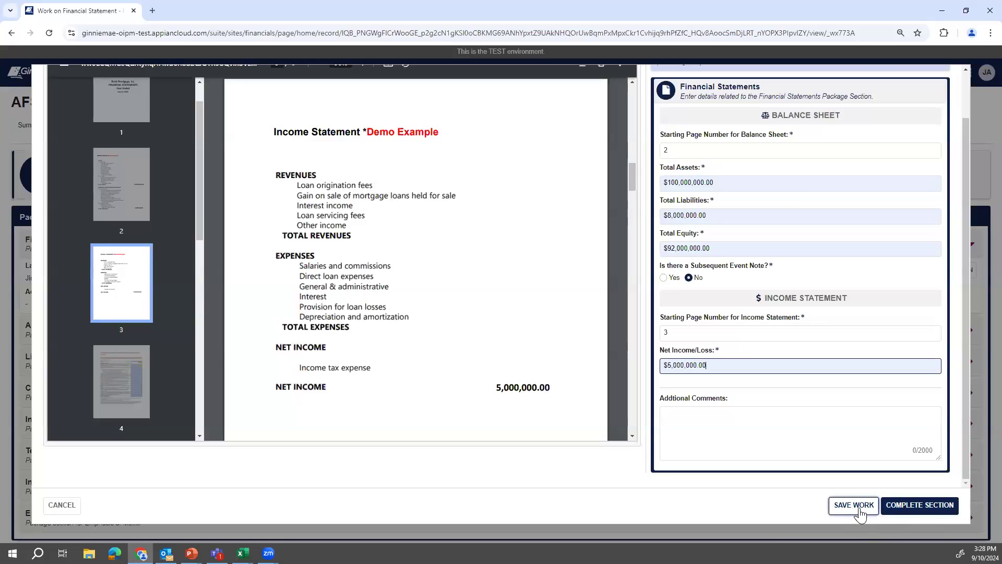
left_click(906, 512)
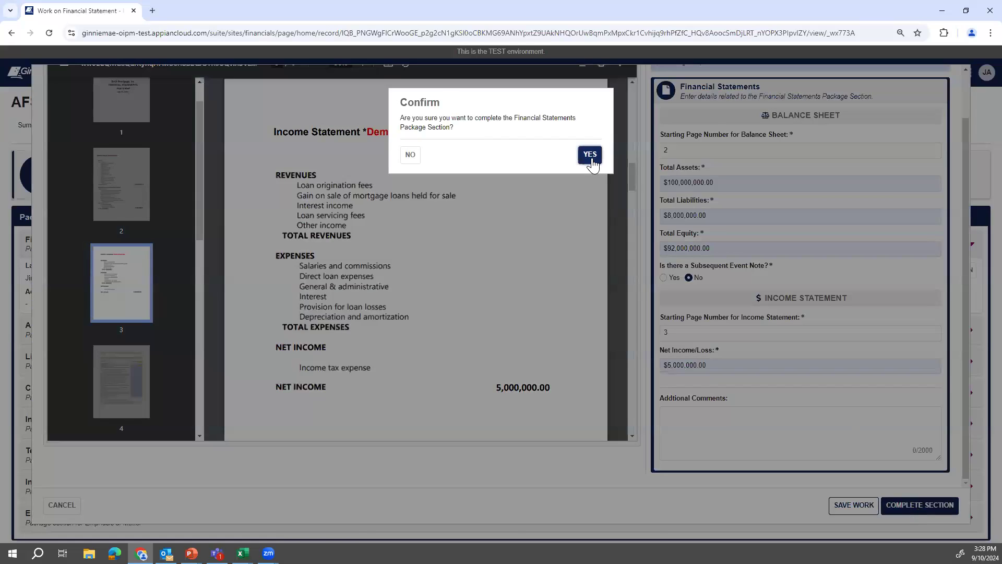
Confirm Financial Statements as Complete and expand the Adjusted Net Worth Requirement row.
left_click(590, 156)
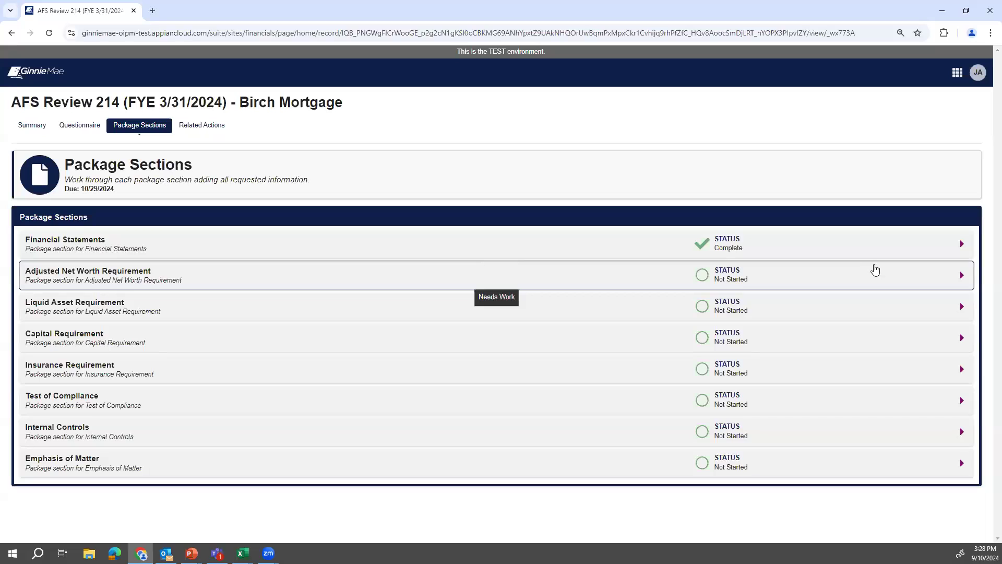
left_click(871, 274)
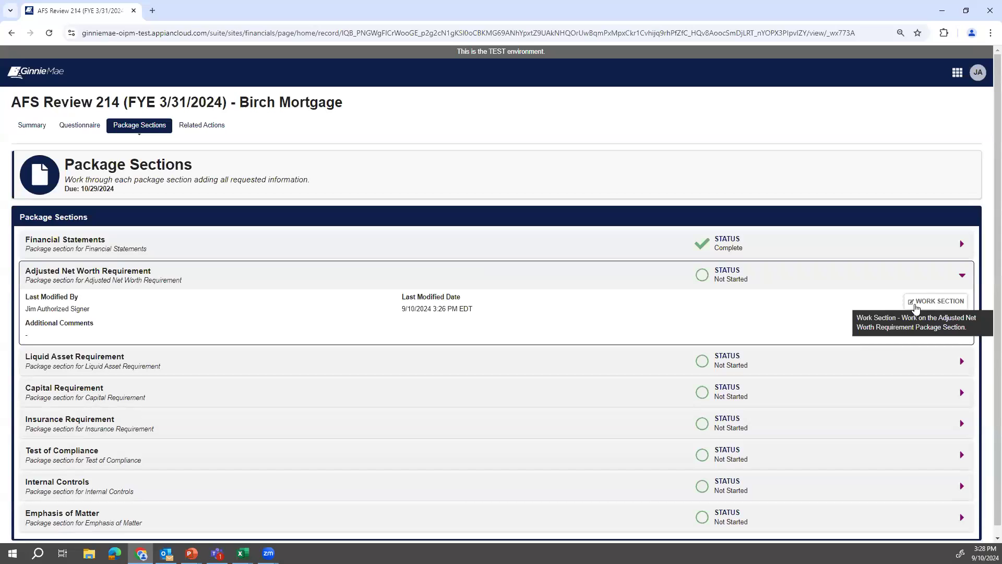
Work the Adjusted Net Worth section: starting page 4, Total Equity $92,000,000.00, then scroll the PDF to page 5.
left_click(916, 308)
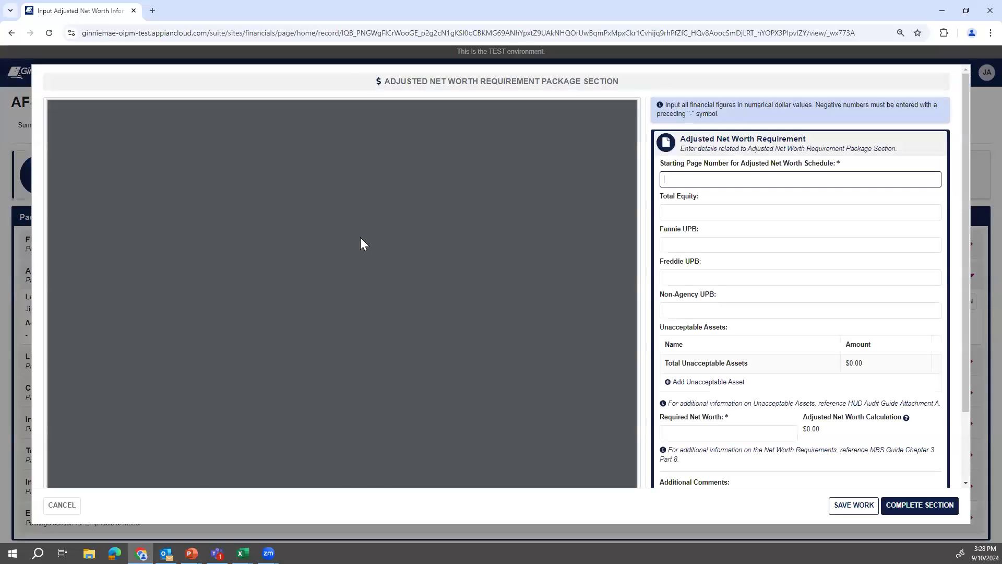
left_click_drag(201, 242, 203, 308)
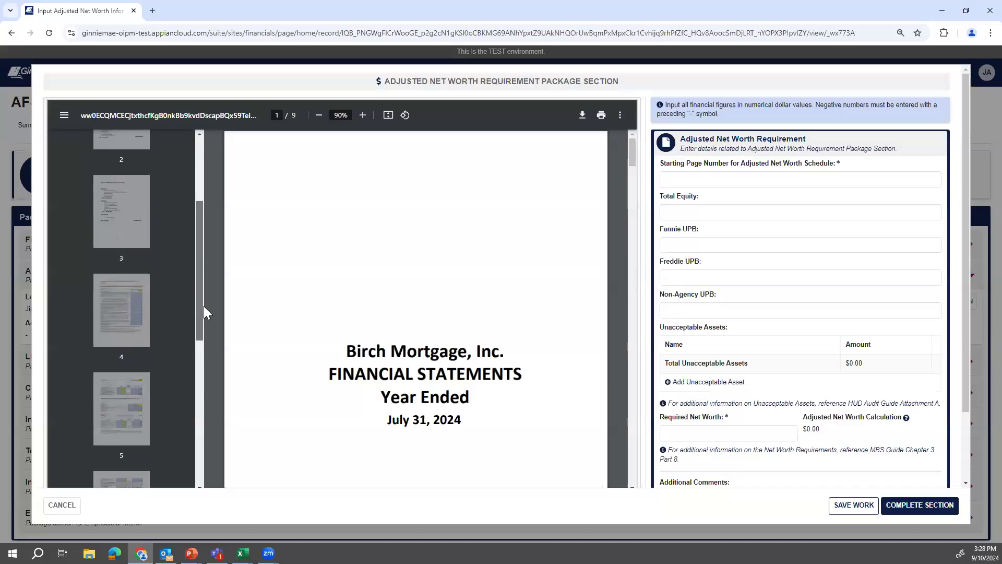
scroll(122, 296, "down", 1)
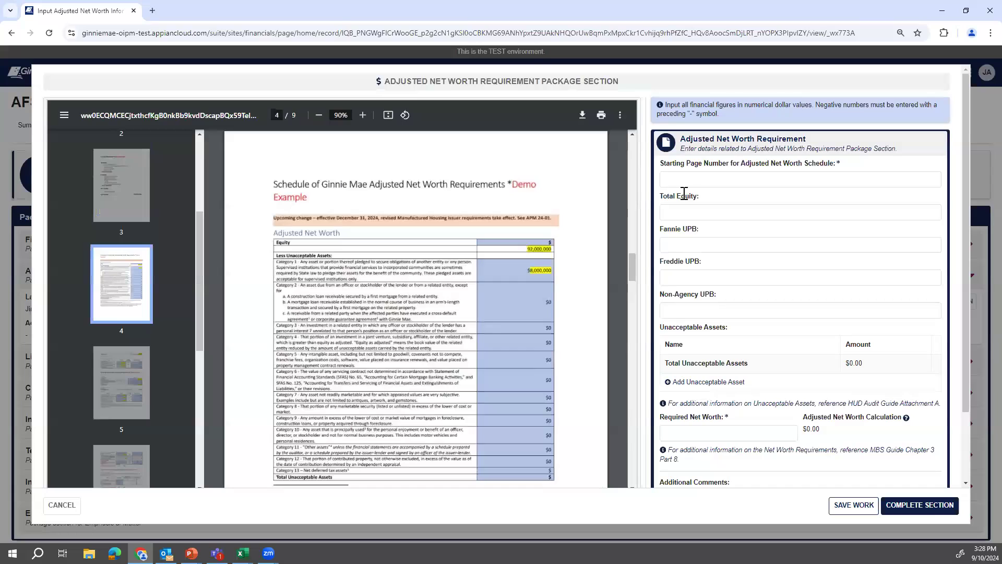
left_click(697, 179)
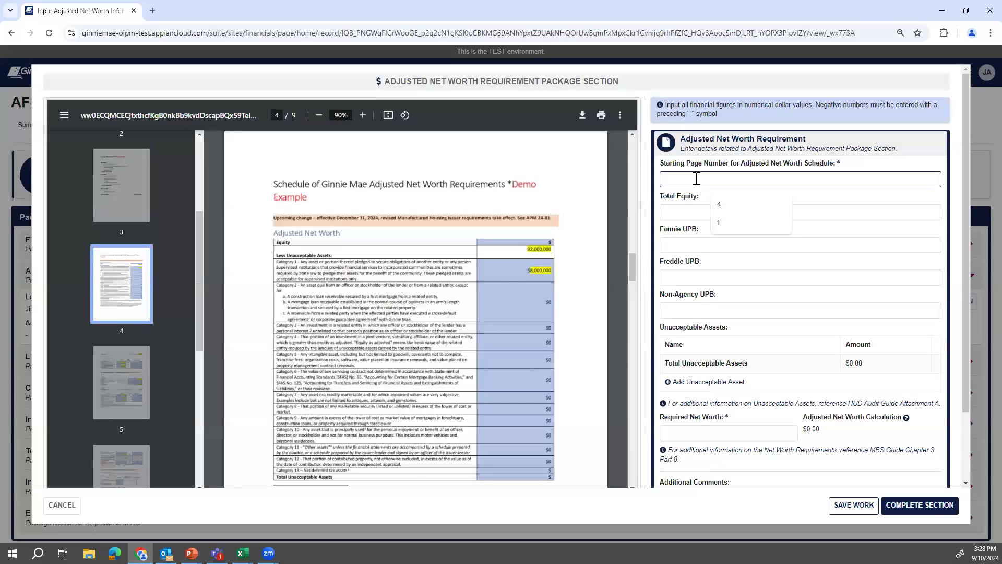
type("4")
left_click(693, 210)
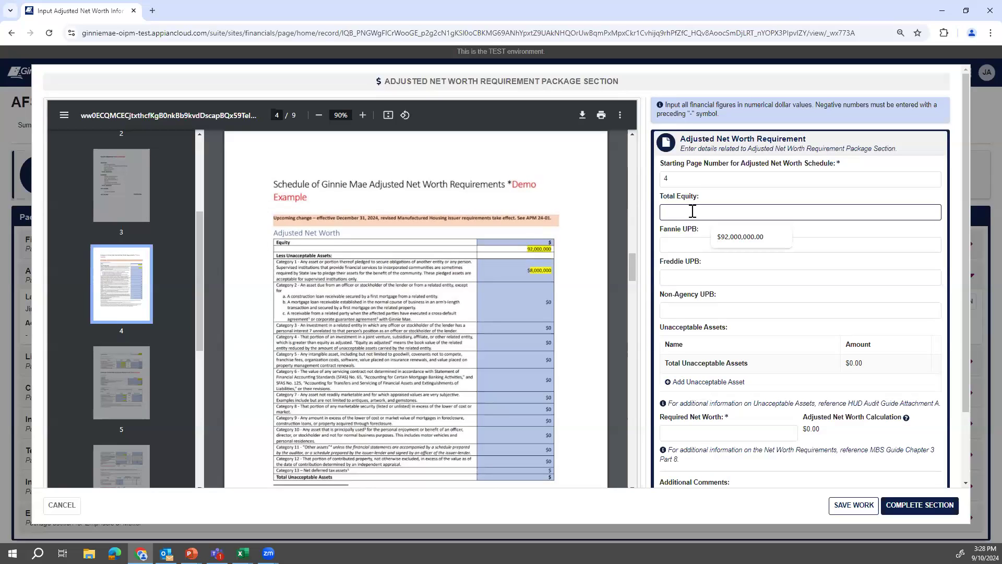
left_click(731, 236)
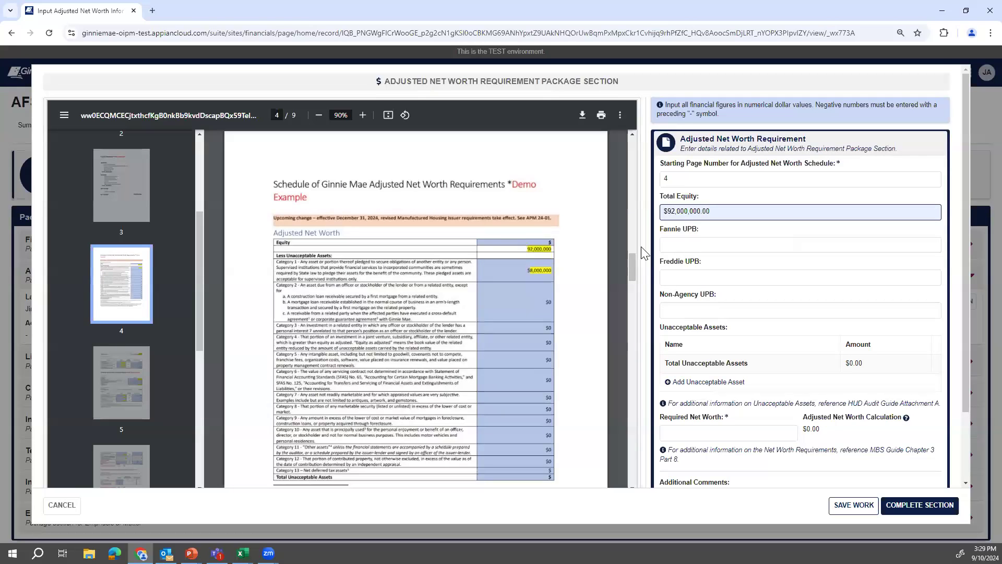
left_click(523, 268)
scroll(541, 258, "down", 1)
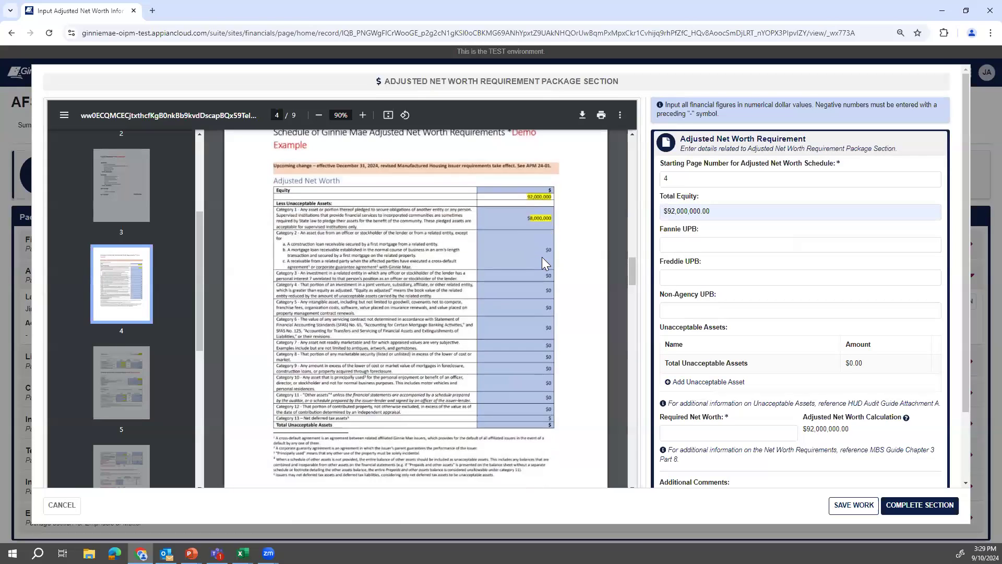
scroll(542, 257, "down", 1)
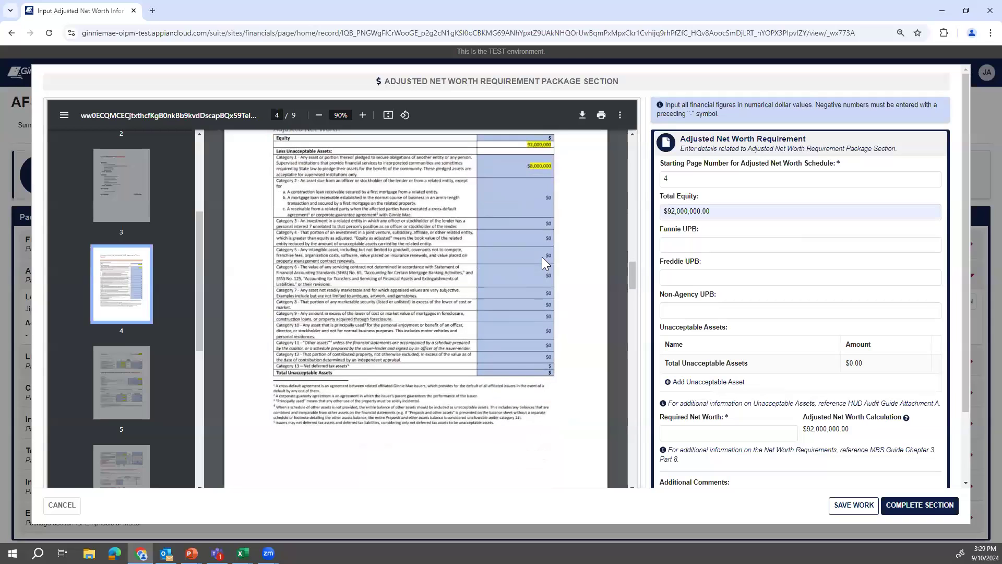
scroll(542, 257, "down", 5)
scroll(542, 256, "down", 2)
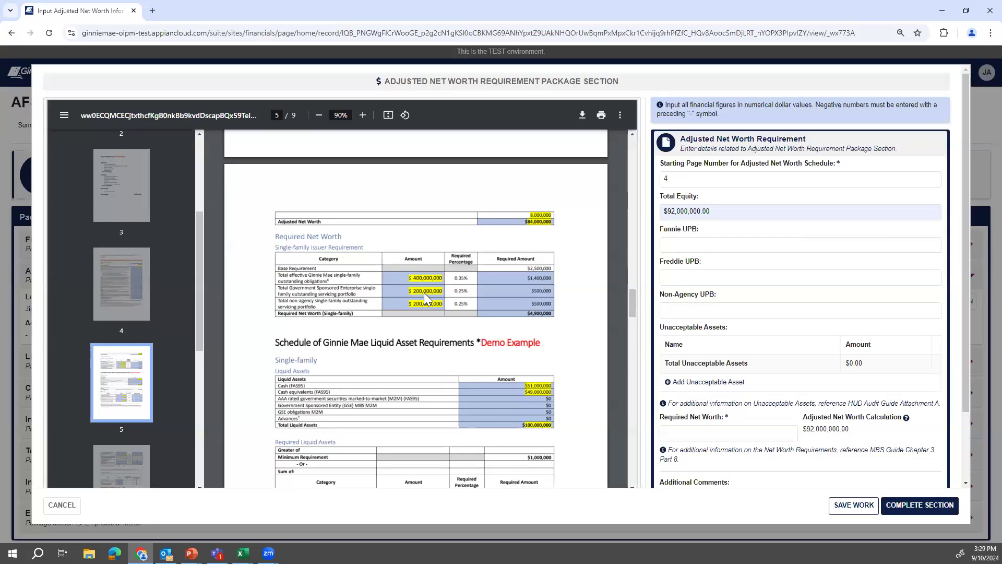
Pick $100,000,000.00 for Fannie and Freddie UPB and $200,000,000.00 for Non-Agency UPB from suggestions.
left_click(682, 244)
left_click(736, 268)
left_click(678, 272)
left_click(724, 308)
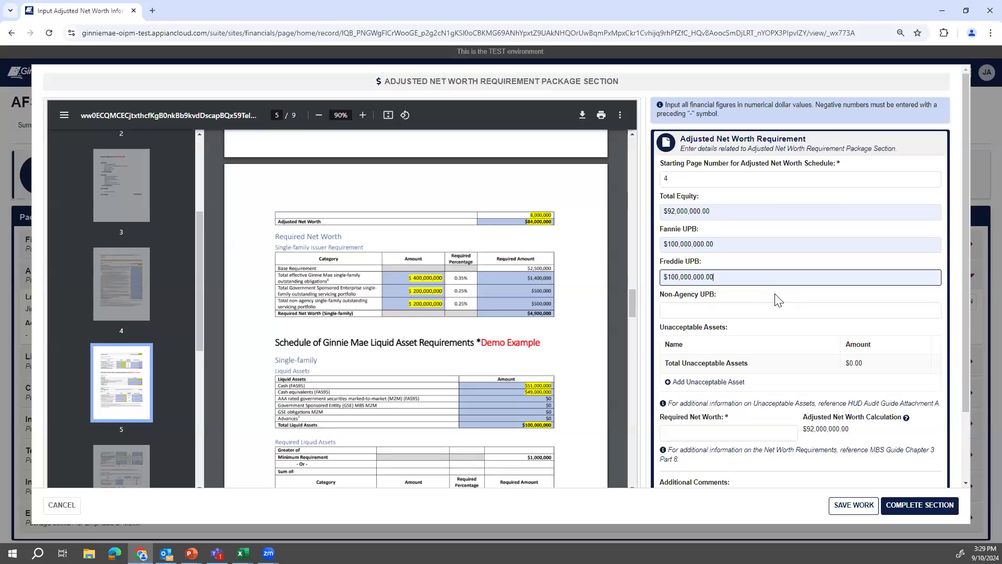
left_click(716, 313)
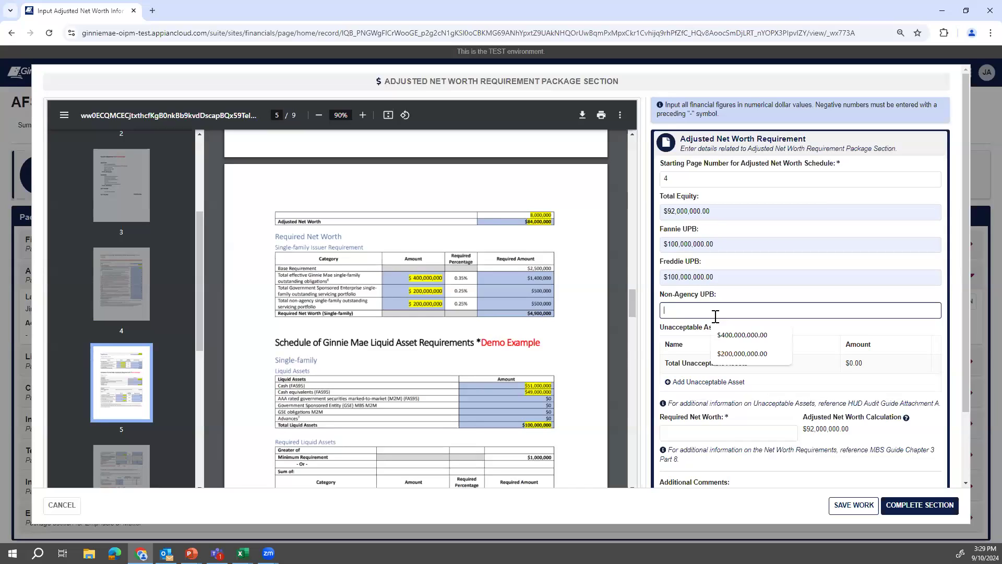
left_click(739, 354)
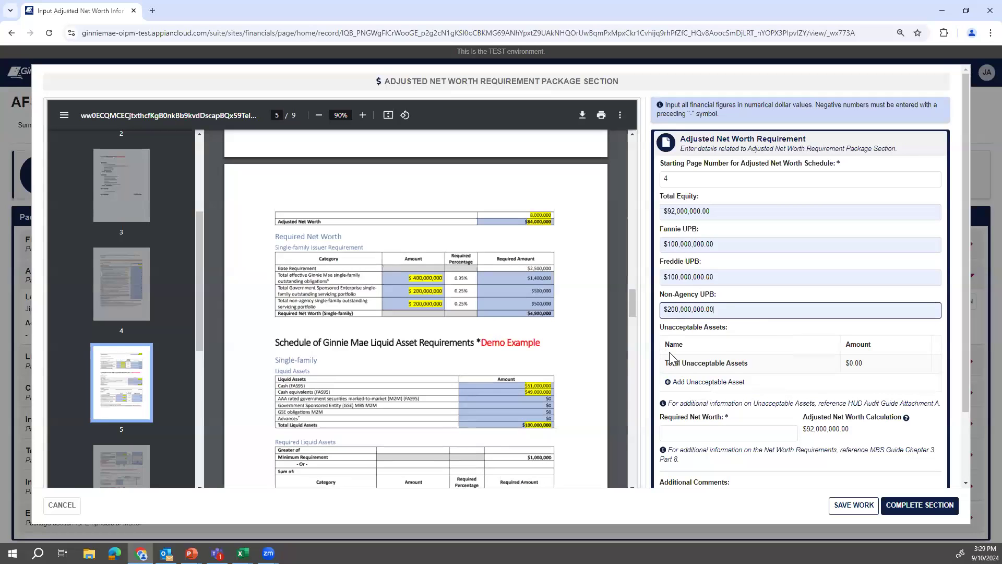
scroll(566, 350, "up", 6)
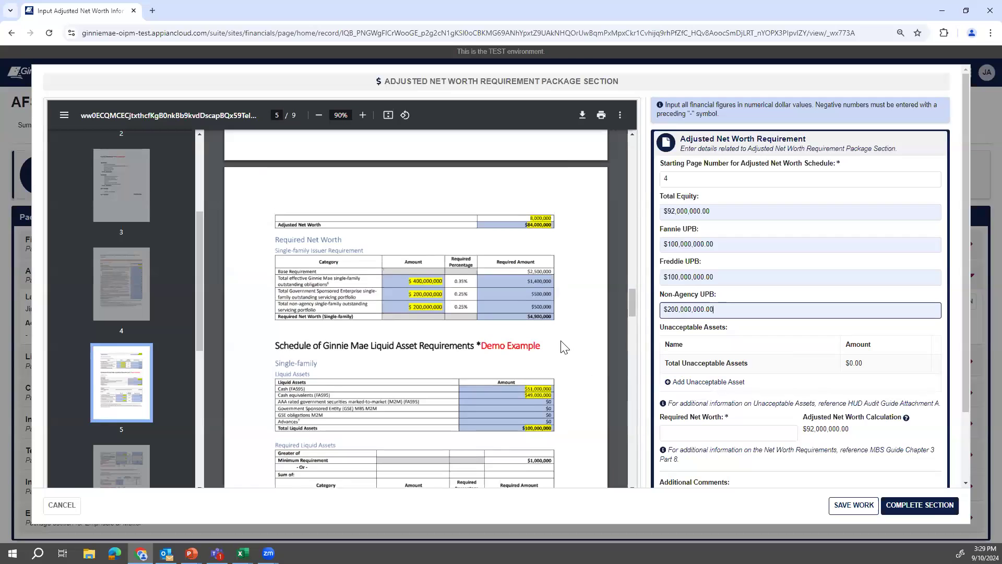
scroll(564, 352, "up", 2)
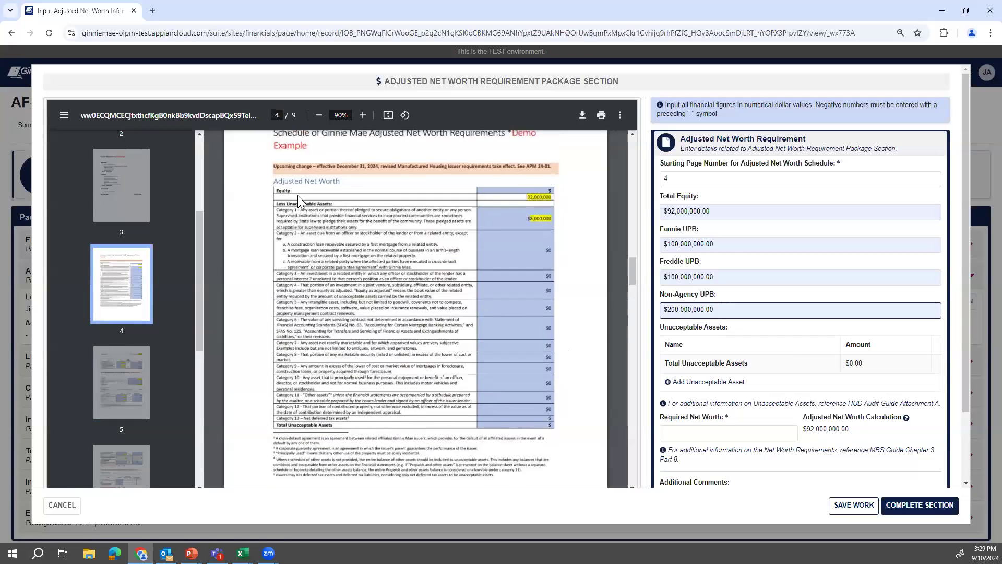
Add an unacceptable asset 'Category 1' at $8,000,000.00, bringing Adjusted Net Worth to $84,000,000.00.
left_click(736, 382)
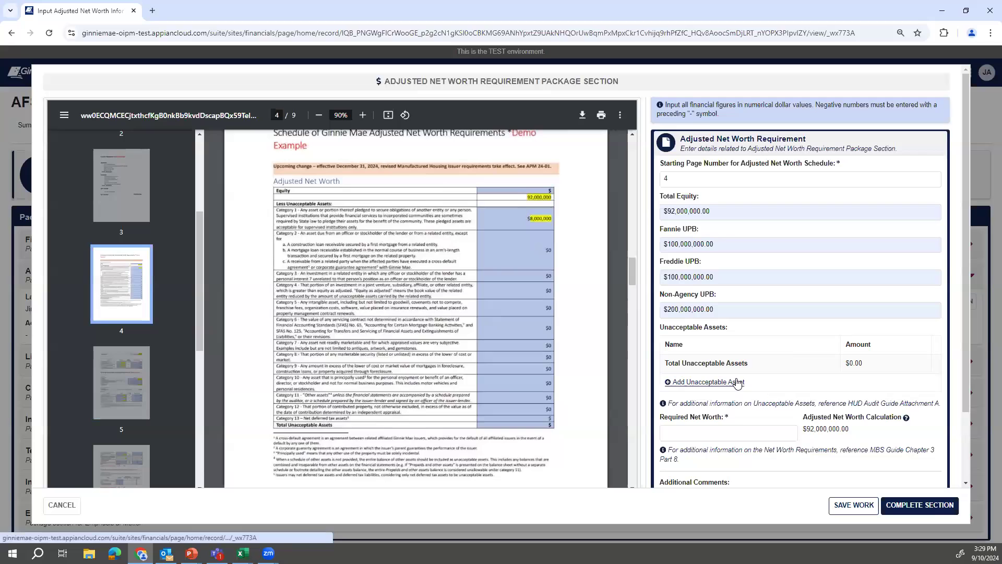
left_click(736, 366)
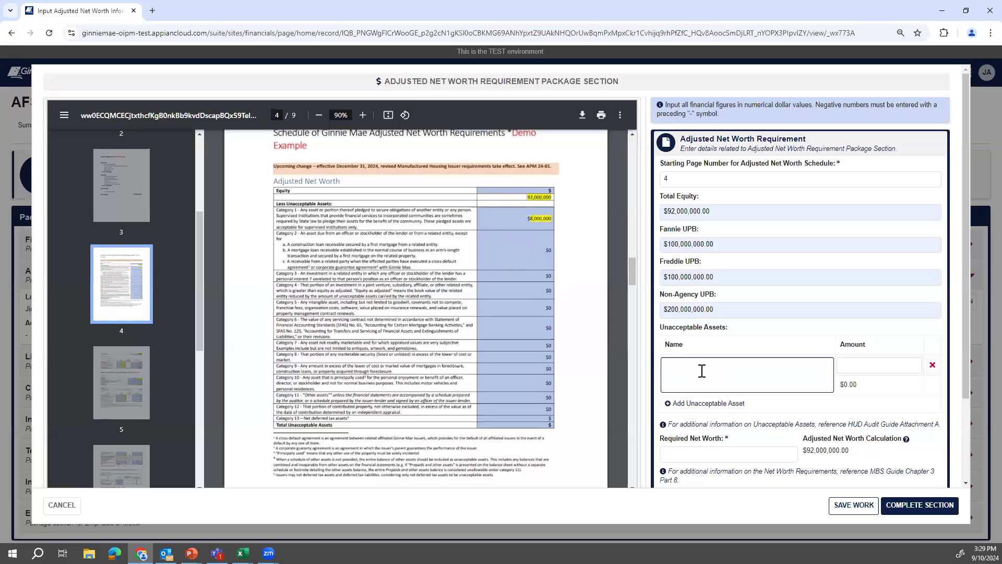
type("Category 1")
left_click(915, 369)
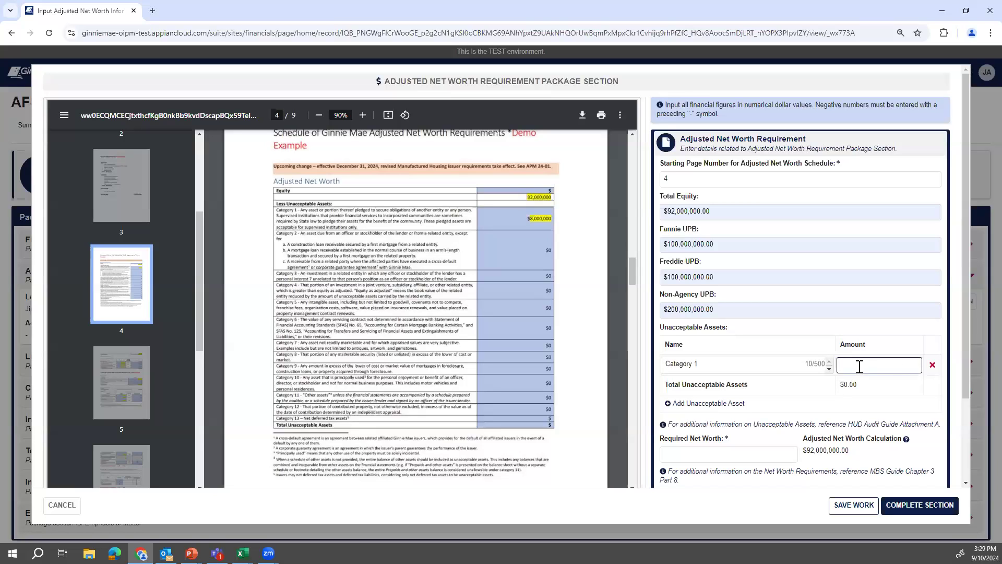
type("8,000,000")
left_click(910, 414)
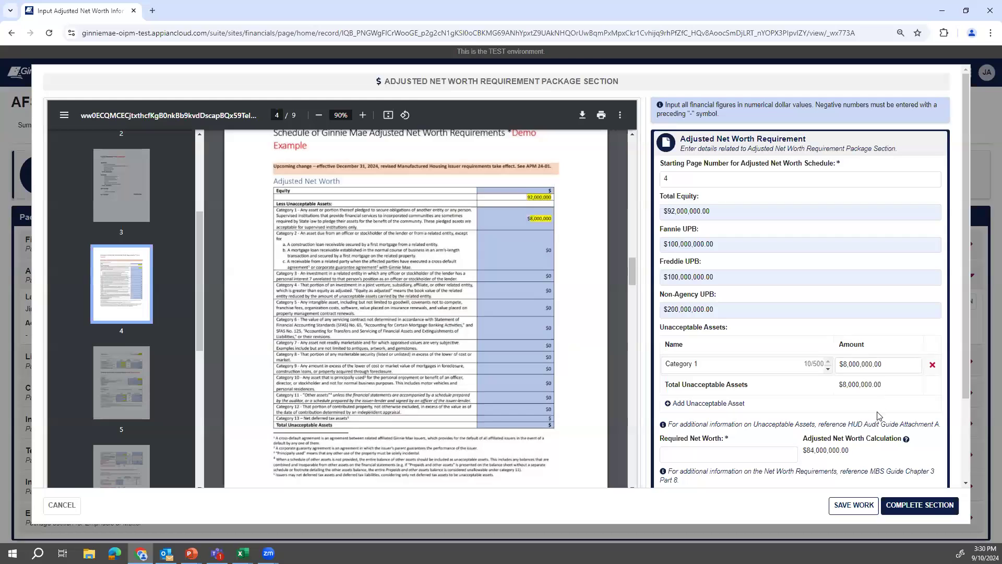
scroll(524, 392, "down", 5)
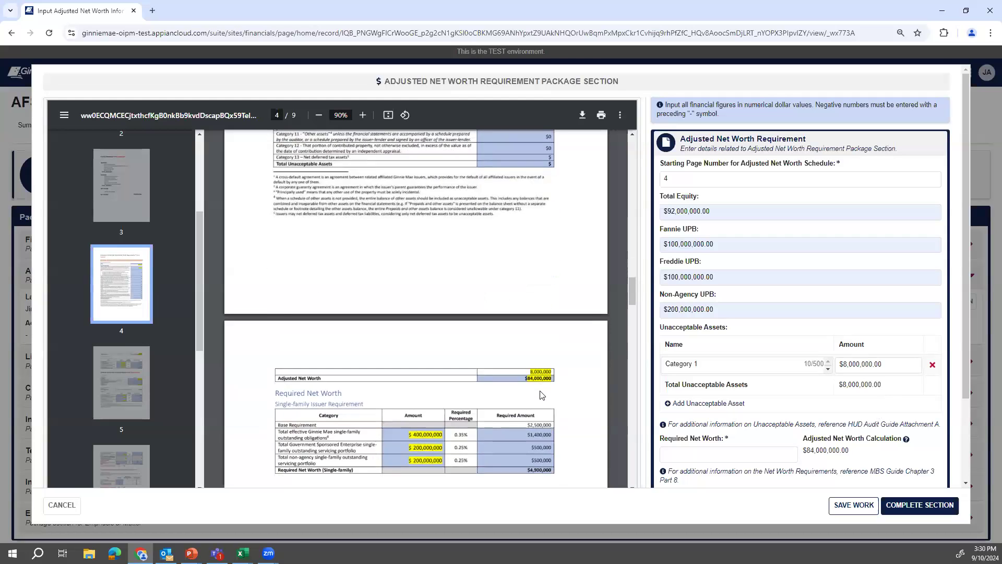
scroll(542, 395, "down", 1)
scroll(724, 444, "down", 2)
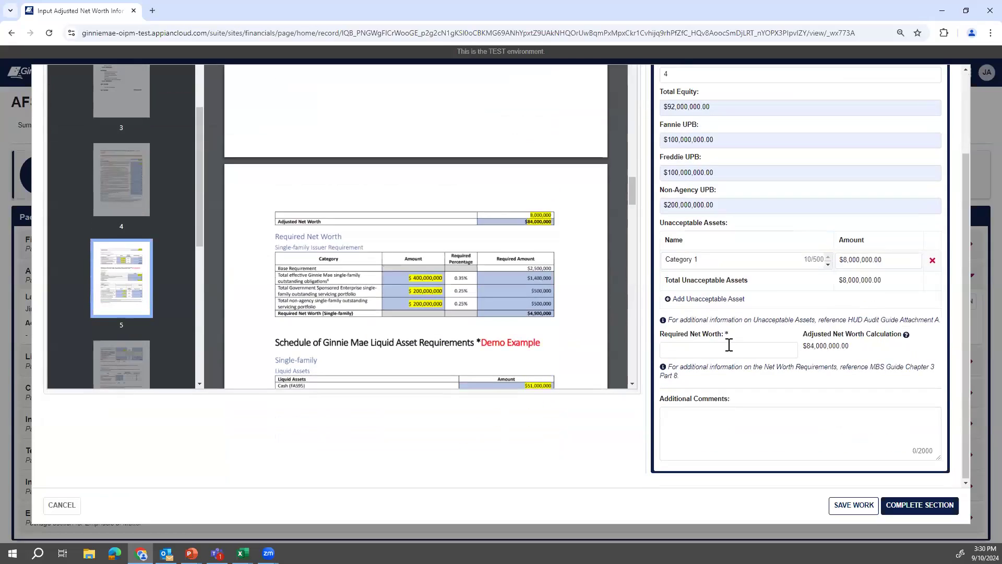
Autofill Required Net Worth with $4,900,000.00 and confirm the Adjusted Net Worth Requirement section as Complete.
left_click(729, 346)
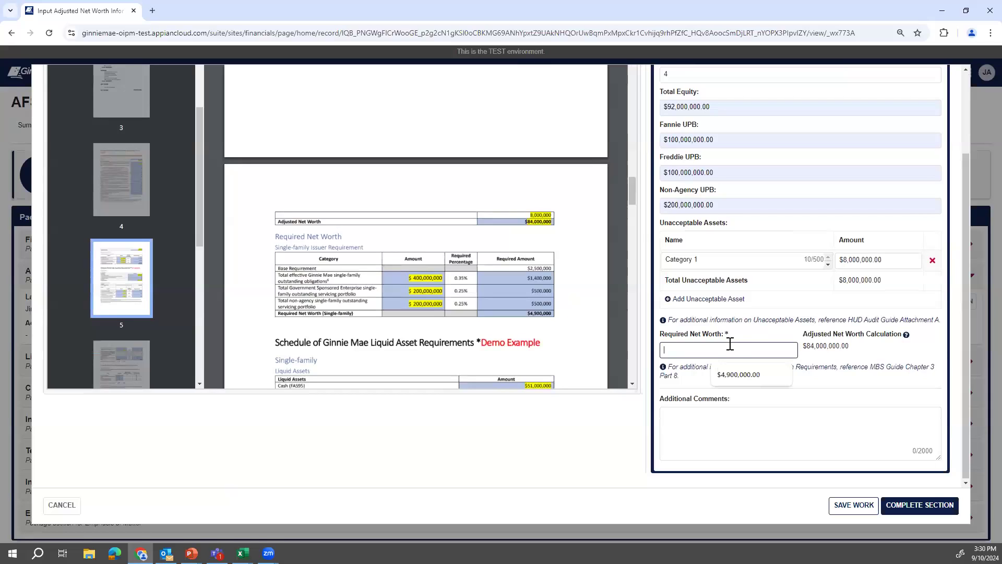
left_click(746, 376)
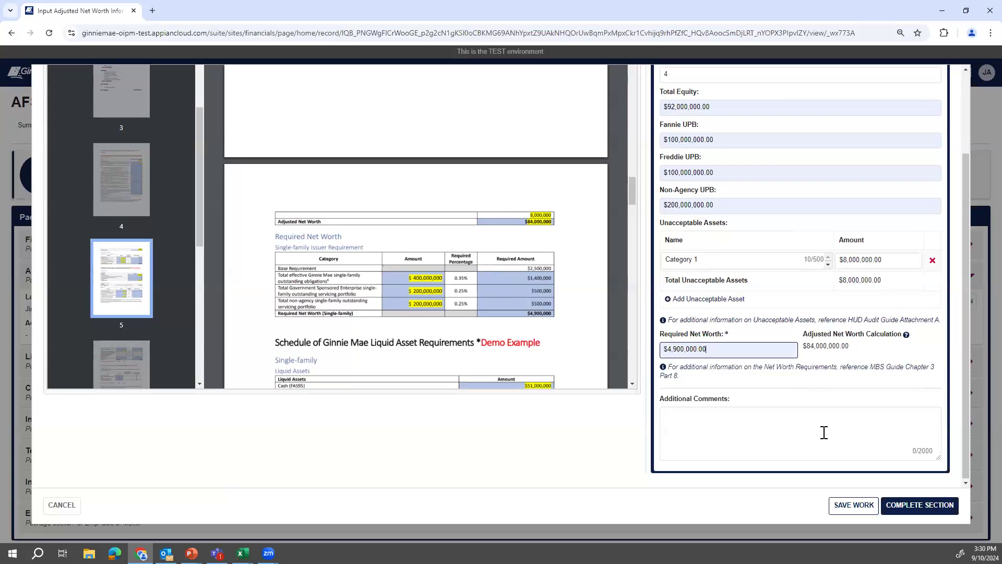
scroll(773, 262, "up", 2)
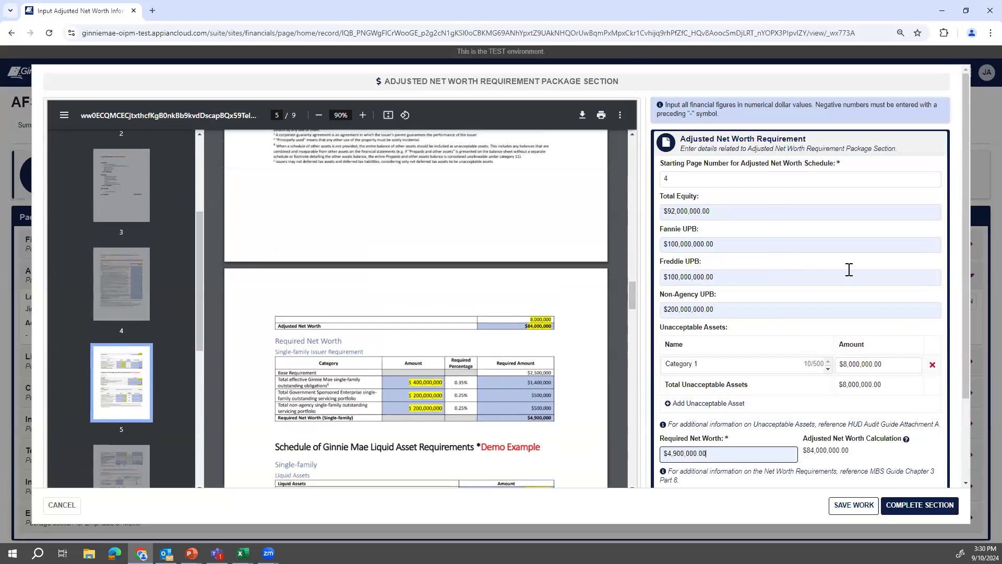
scroll(833, 308, "down", 2)
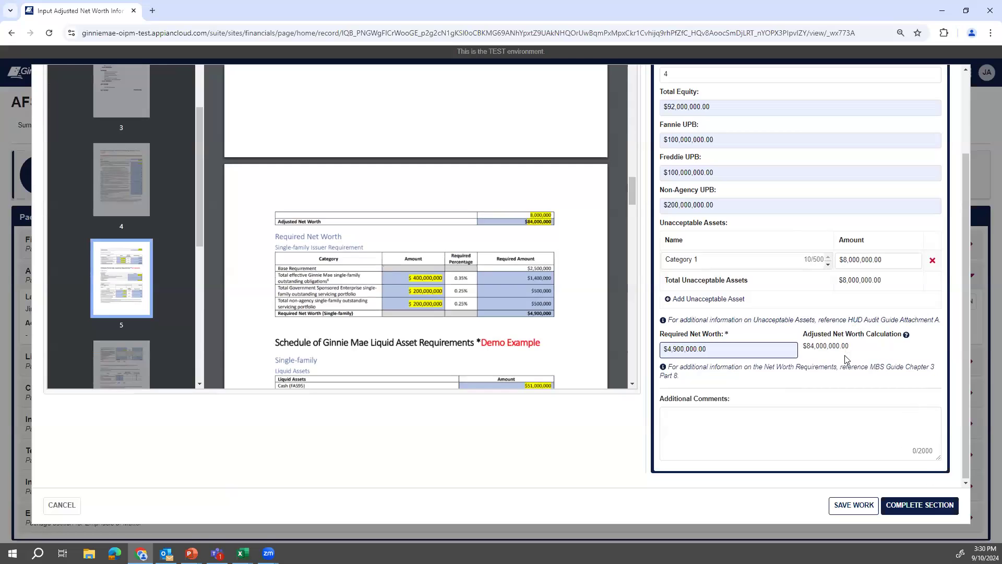
scroll(847, 360, "up", 1)
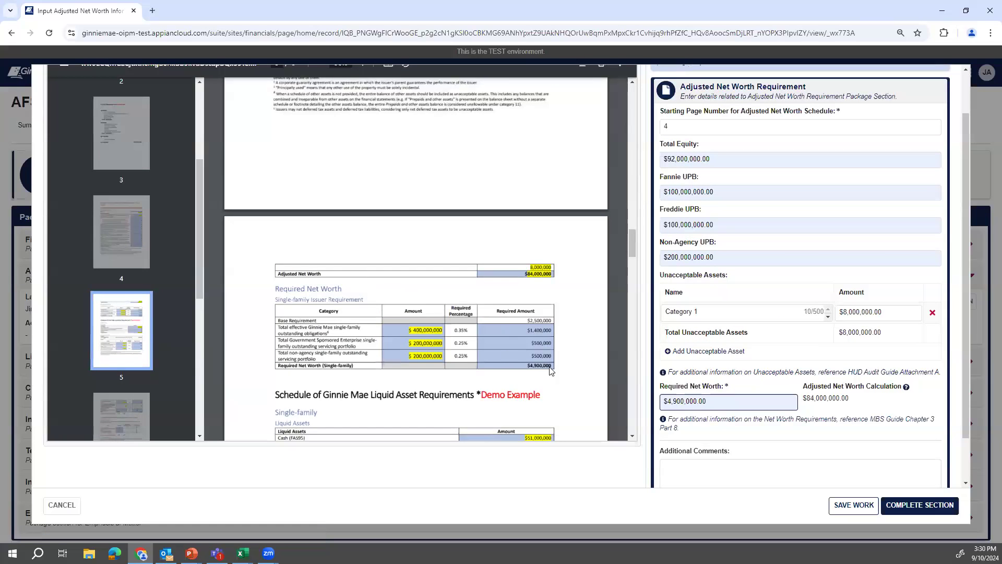
left_click(926, 506)
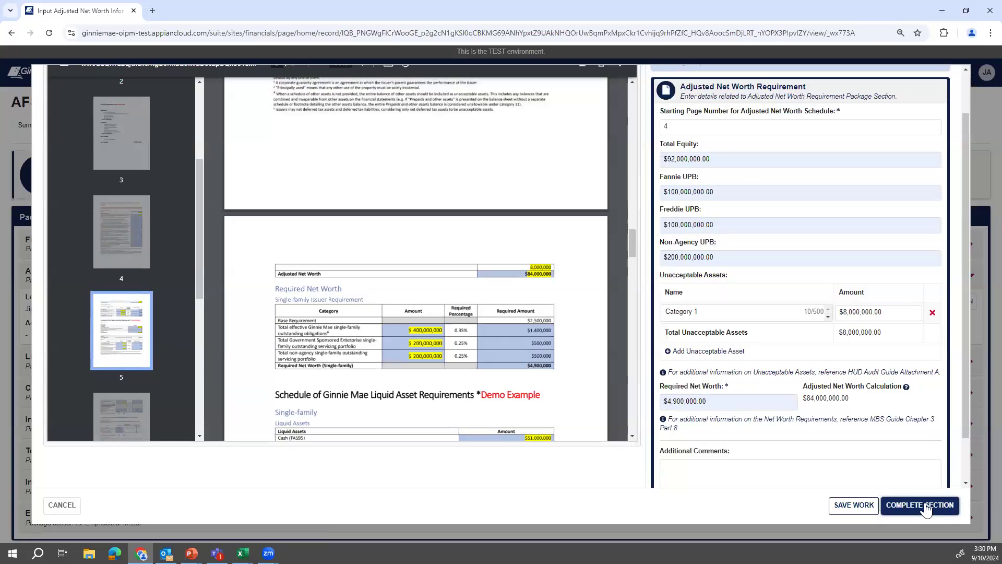
left_click(589, 155)
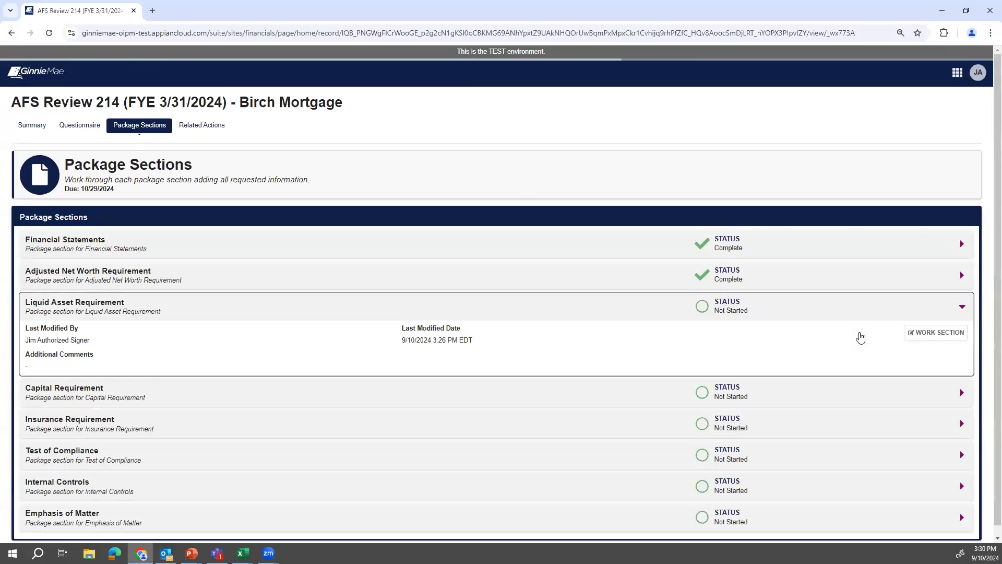
Start the Liquid Asset Requirement section with the PDF on page 5 and starting page 5.
left_click(927, 336)
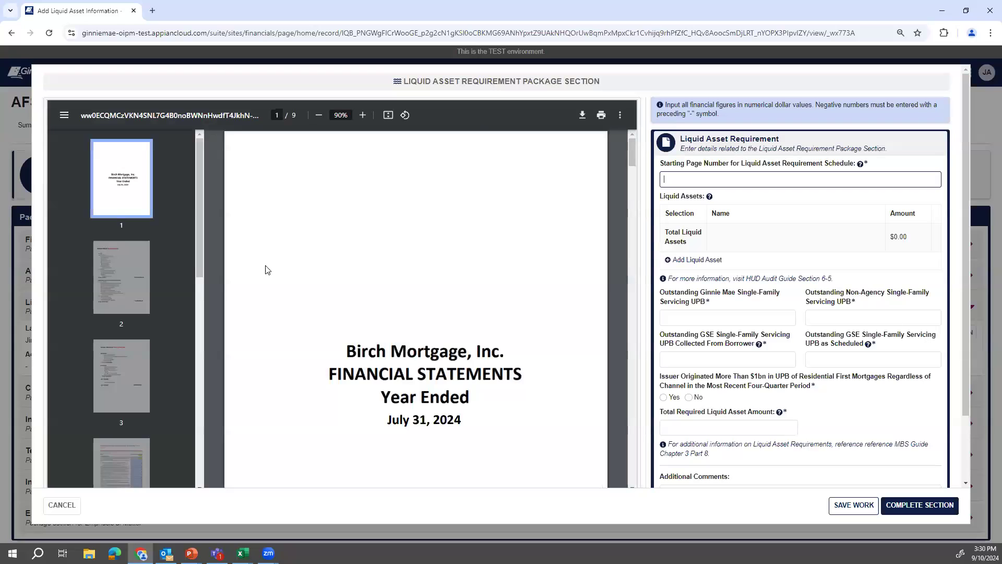
left_click_drag(198, 263, 128, 347)
left_click(116, 343)
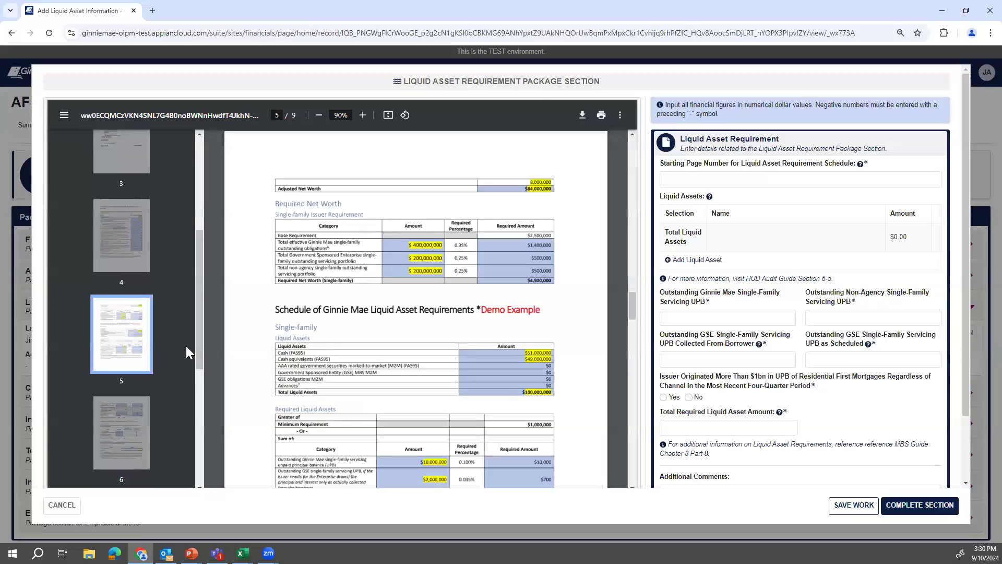
scroll(505, 331, "down", 1)
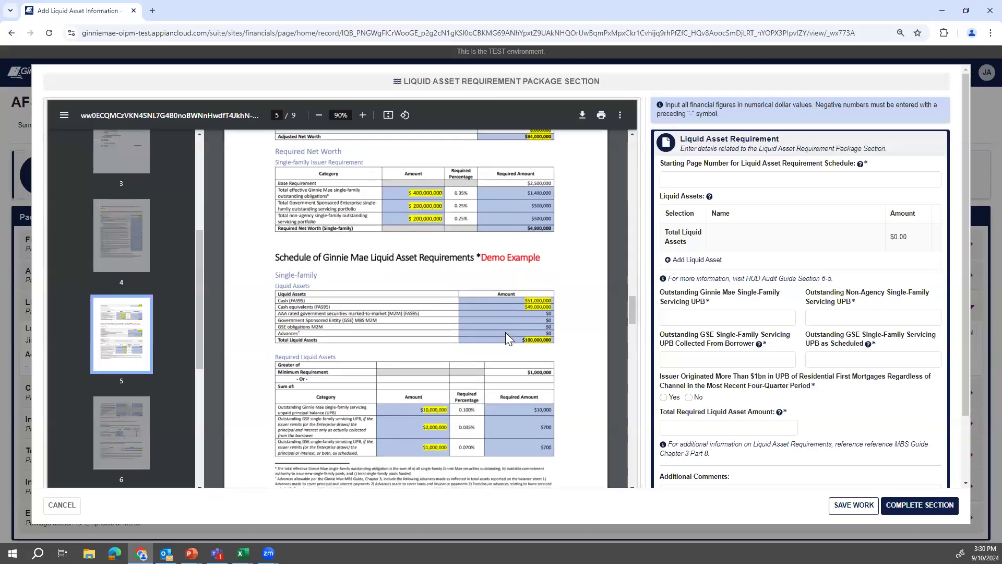
left_click(715, 178)
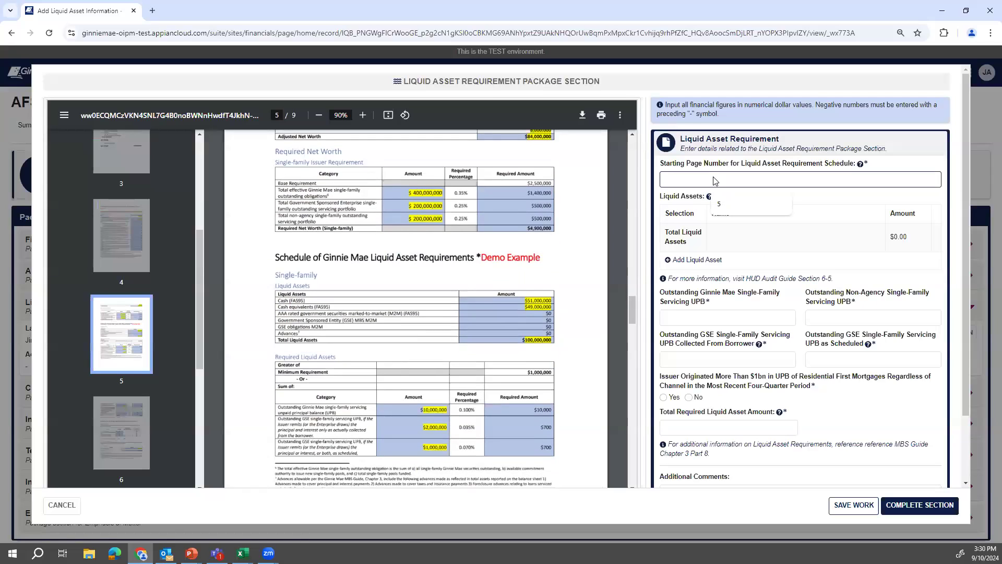
type("5")
Add a liquid asset row of type Cash or cash equivalents.
left_click(699, 259)
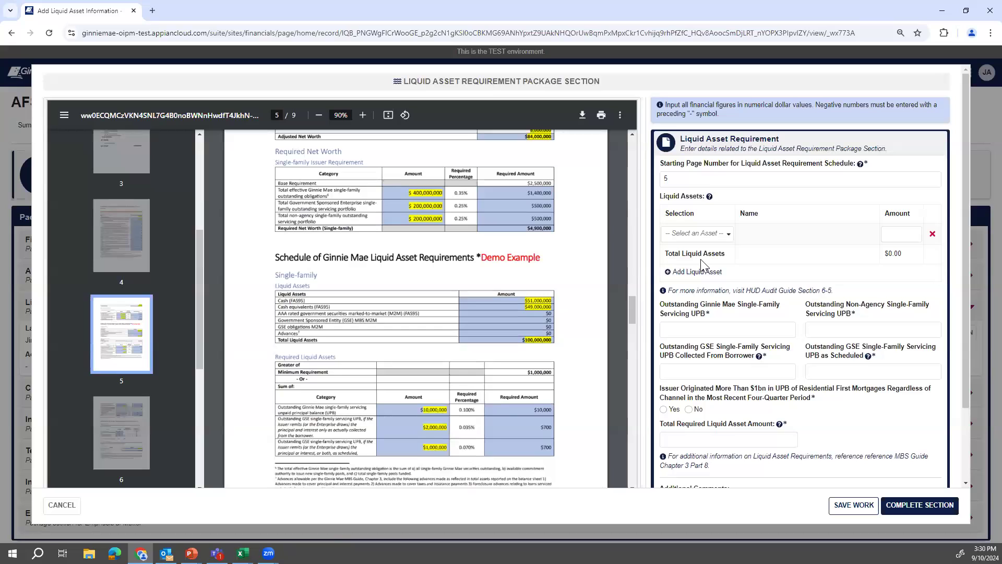
left_click(719, 235)
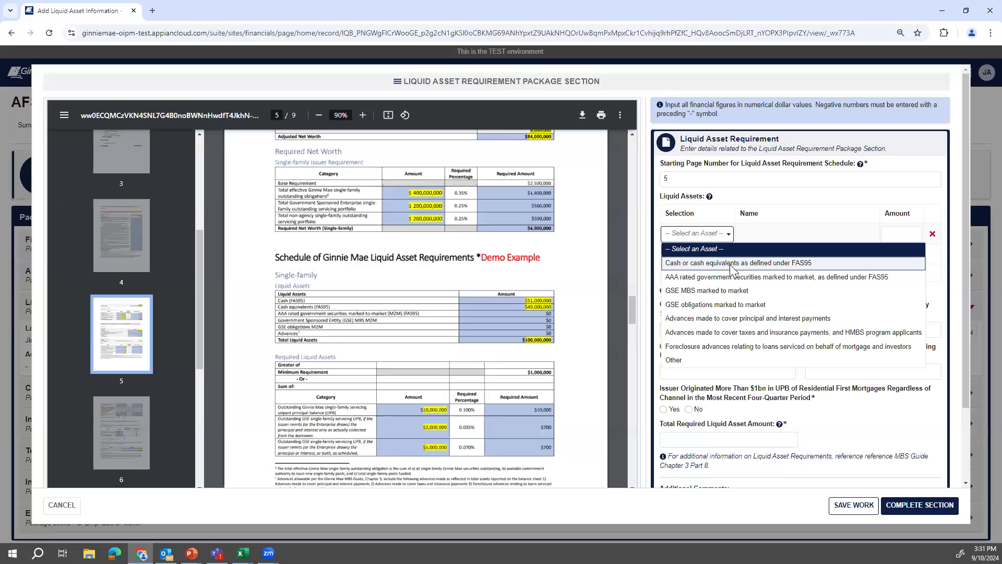
left_click(733, 263)
Enter 100,000,000 as the cash asset amount so Total Liquid Assets reads $100,000,000.00.
left_click(903, 237)
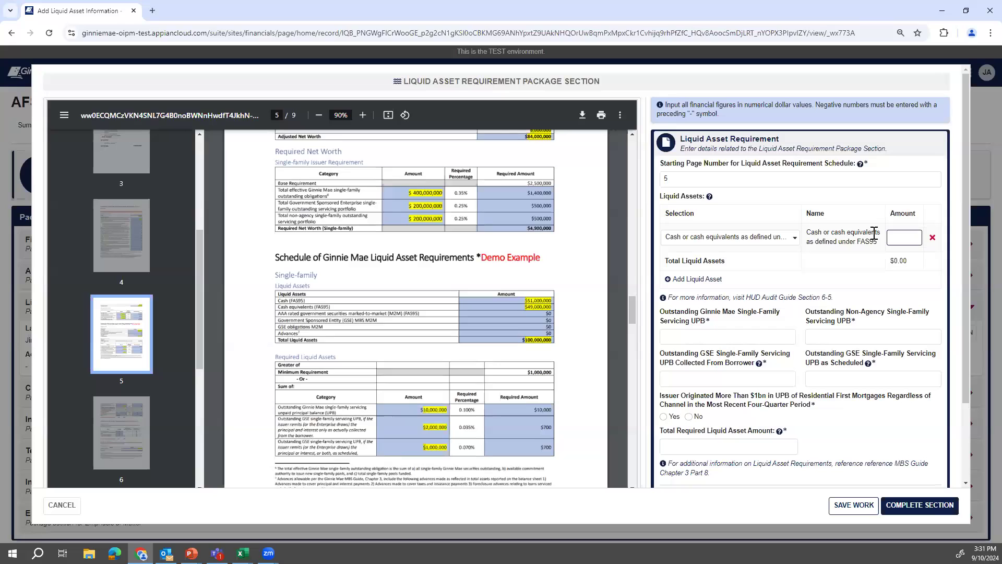
type("100,000,000")
left_click(501, 350)
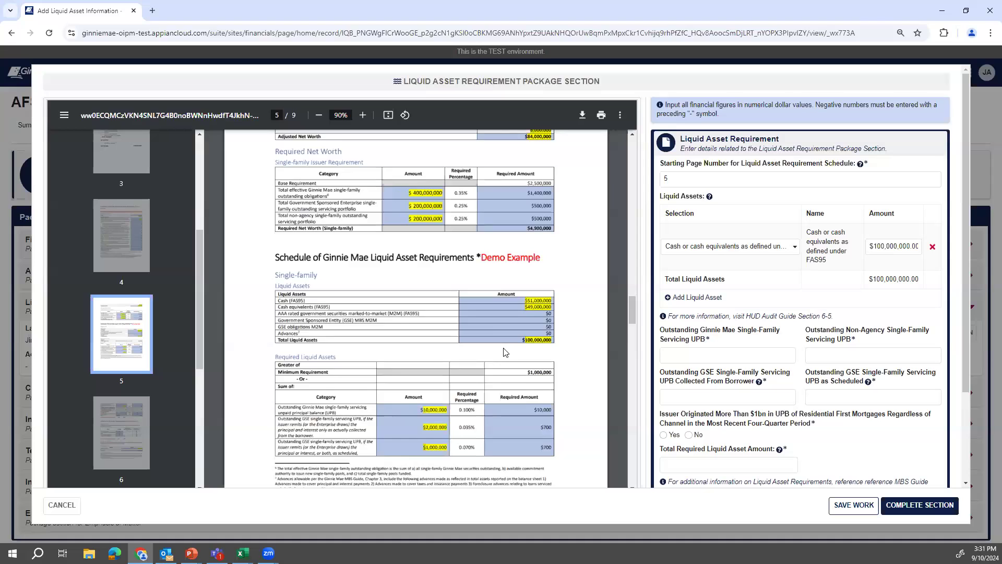
scroll(505, 352, "down", 1)
scroll(741, 360, "down", 1)
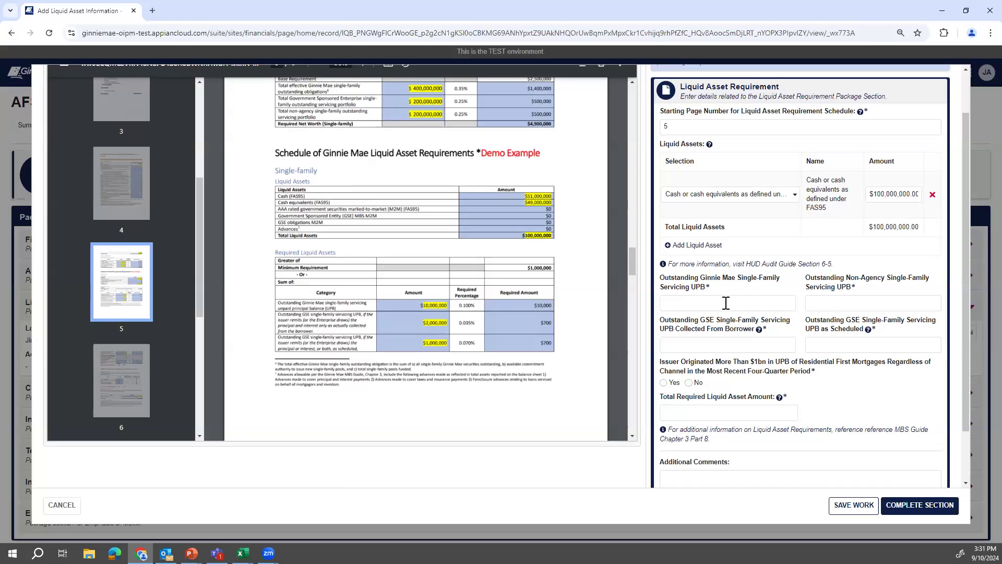
left_click_drag(629, 260, 633, 268)
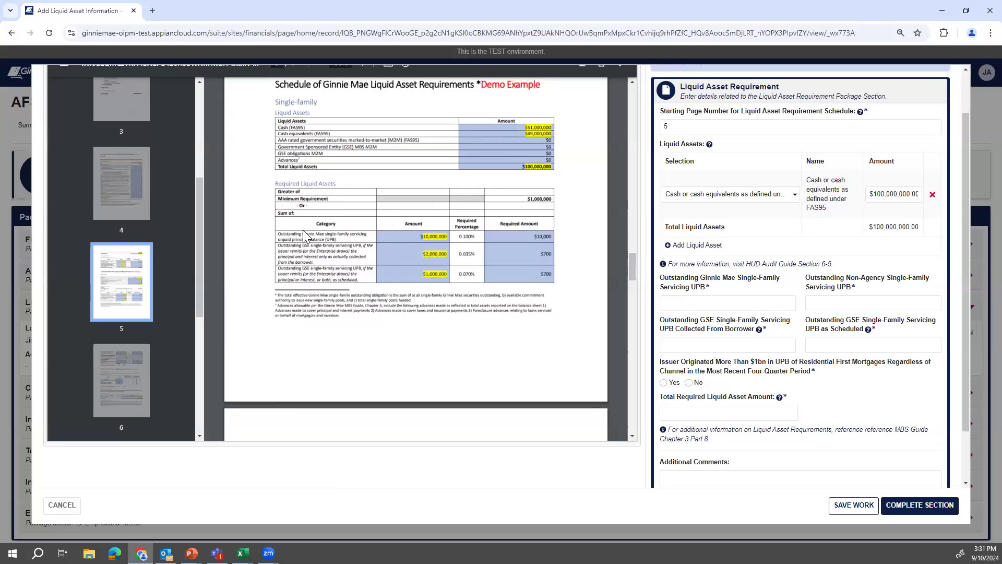
Enter UPBs of $10,000,000 Ginnie Mae, $2,000,000 non-agency and GSE-collected, $1,000,000 GSE-scheduled; answer No on $1bn originations.
left_click(731, 304)
type("10,000,000")
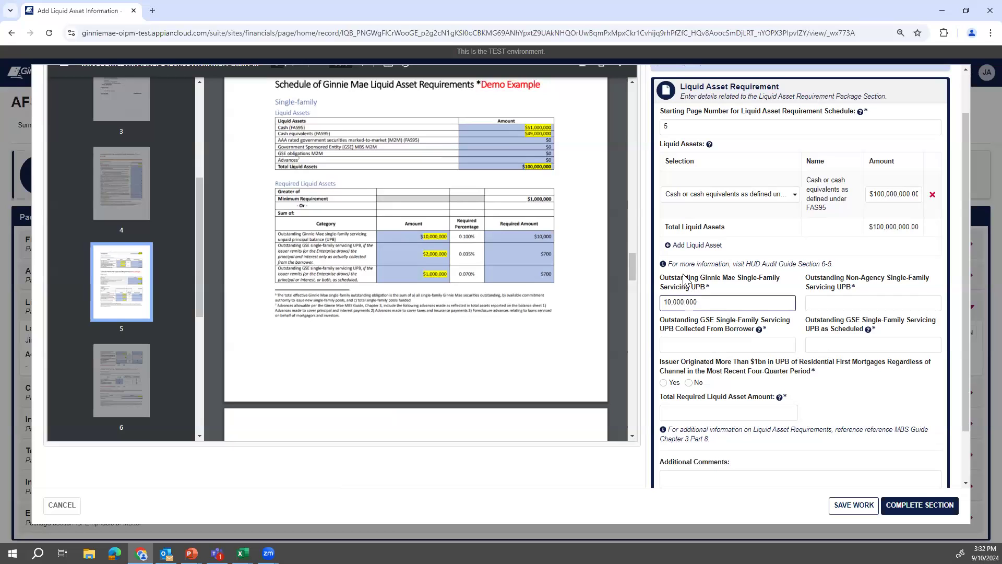
left_click(676, 342)
type("2,000,000")
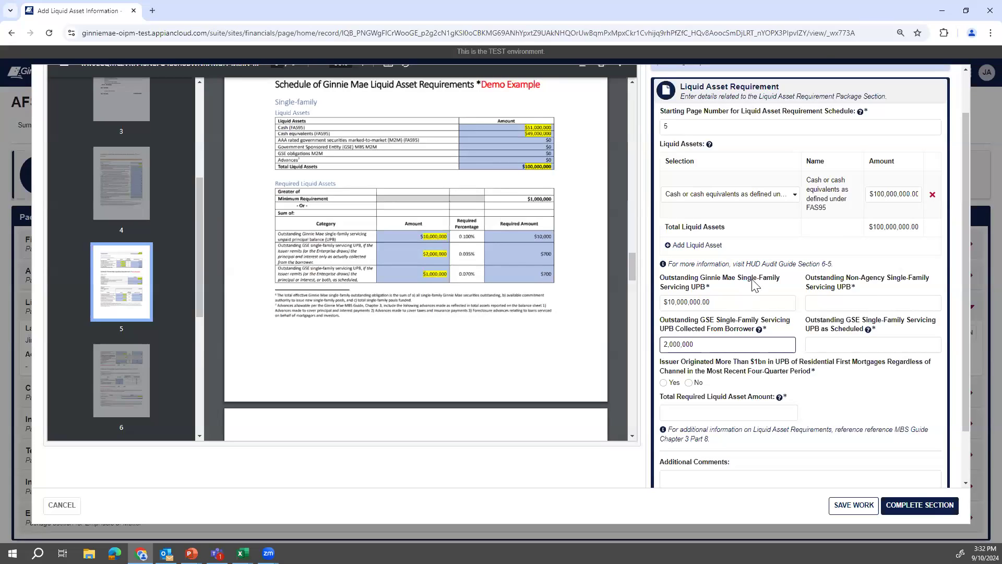
left_click(853, 301)
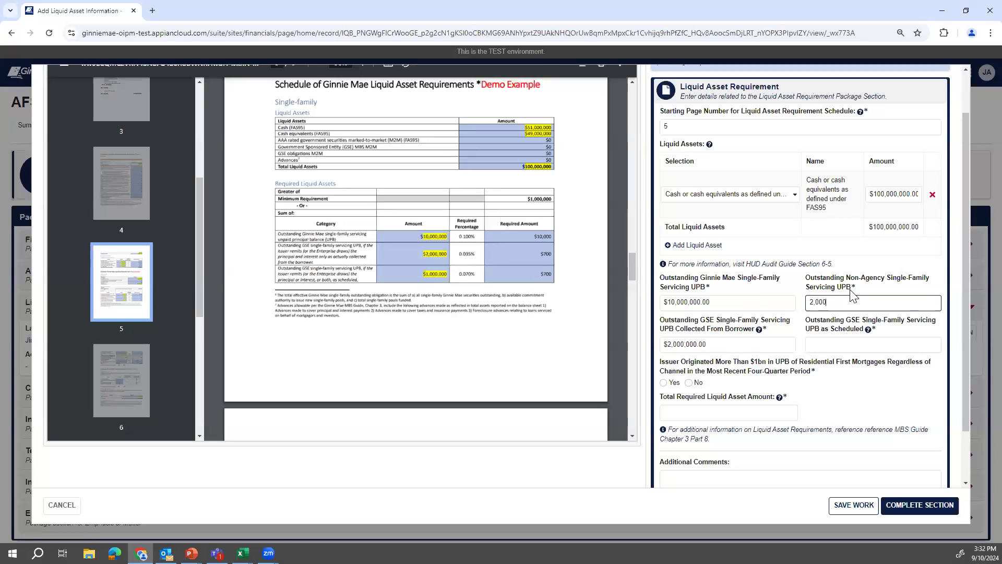
key("Tab")
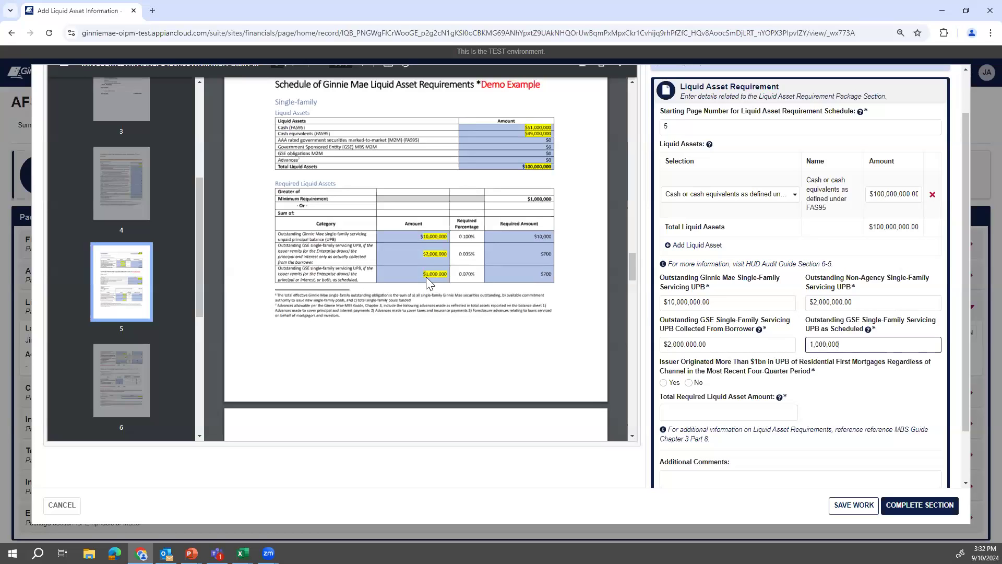
scroll(446, 277, "down", 3)
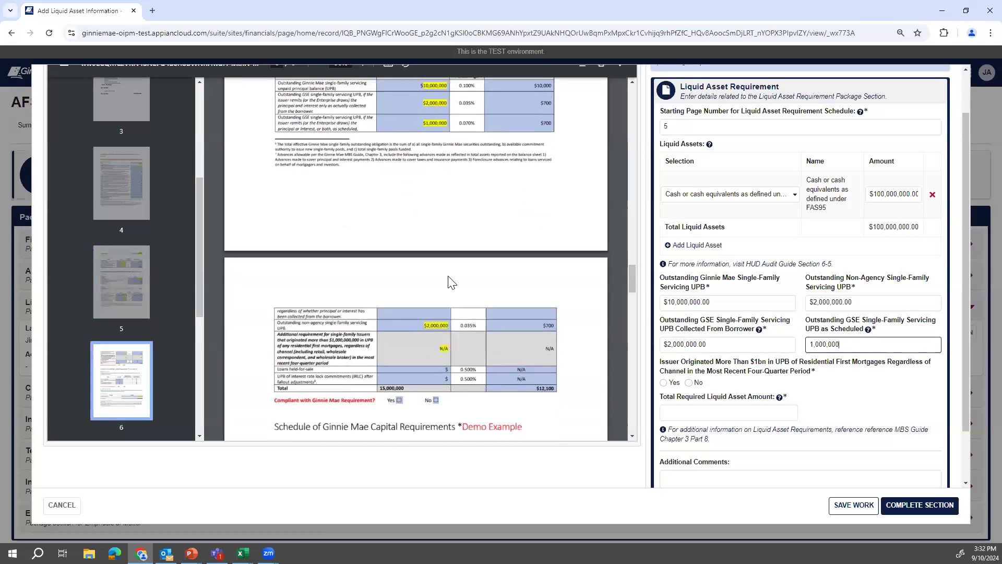
scroll(452, 283, "down", 1)
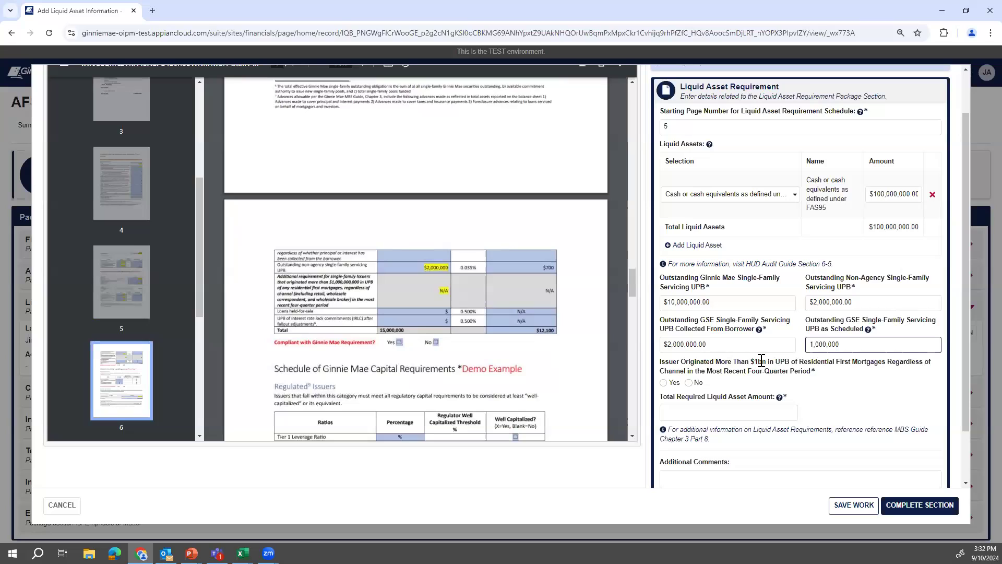
left_click(690, 383)
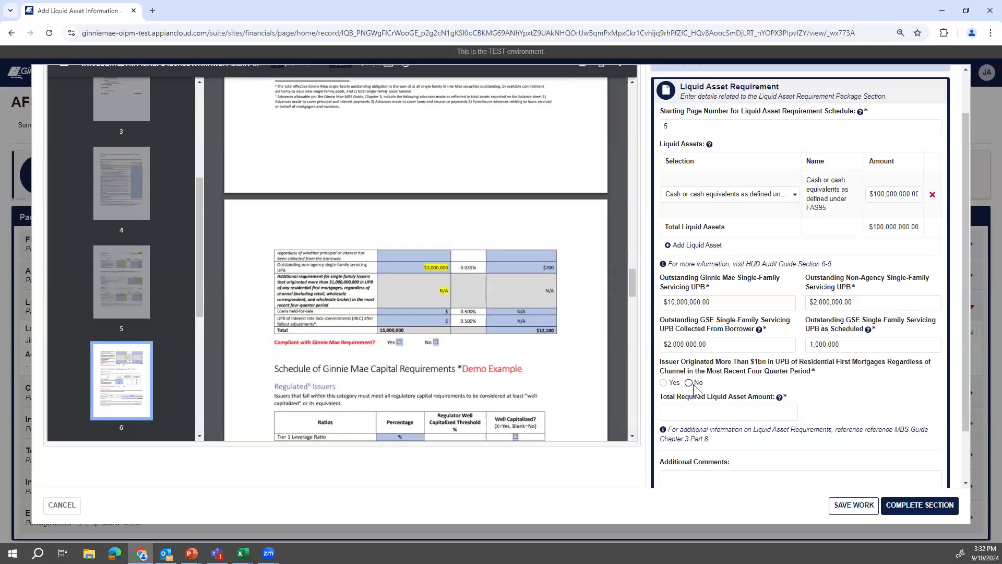
Fill Total Required Liquid Asset Amount with $15,000,000.00 so the requirements show as met.
left_click(706, 413)
left_click(746, 439)
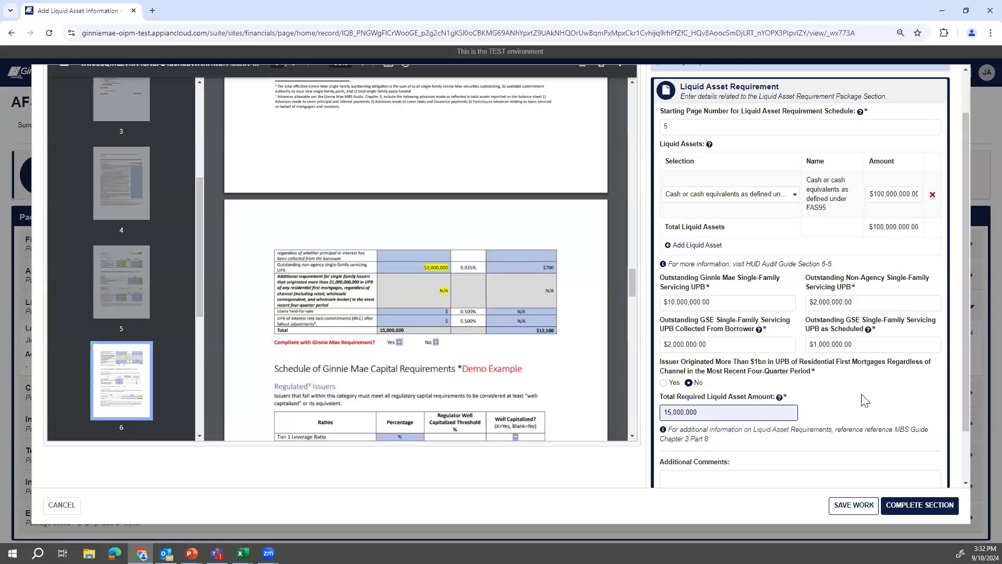
scroll(870, 399, "down", 1)
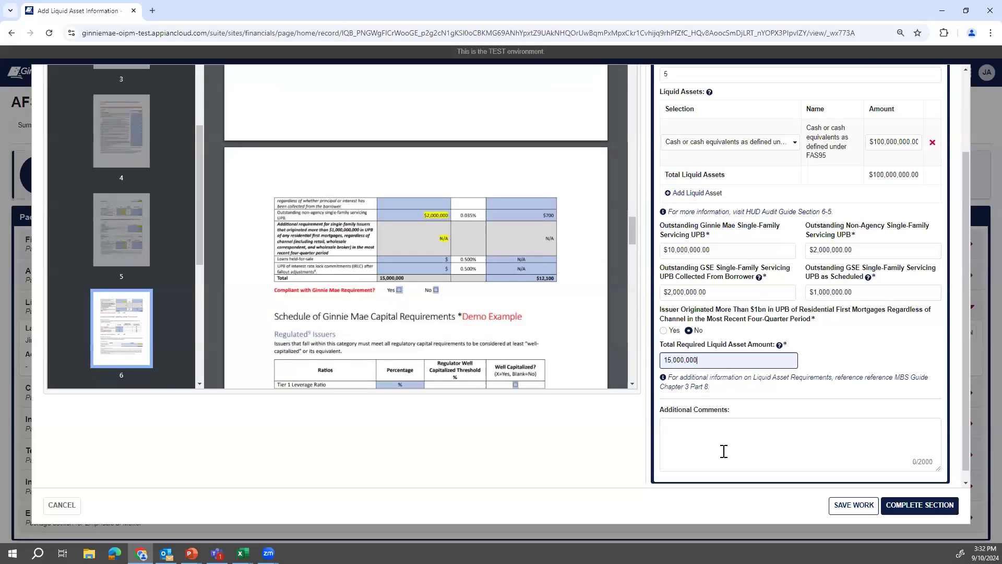
left_click(871, 354)
scroll(872, 358, "up", 1)
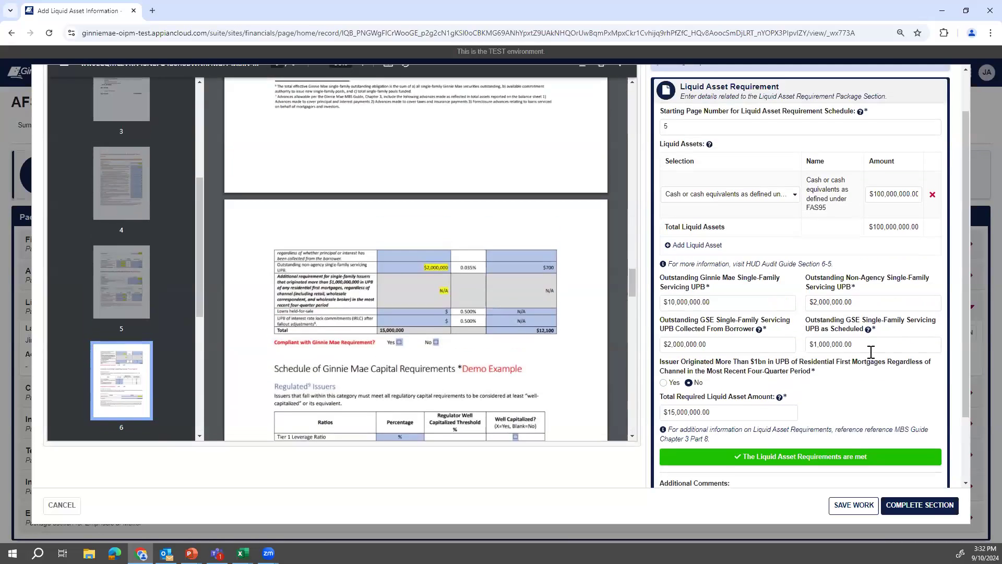
scroll(876, 360, "down", 1)
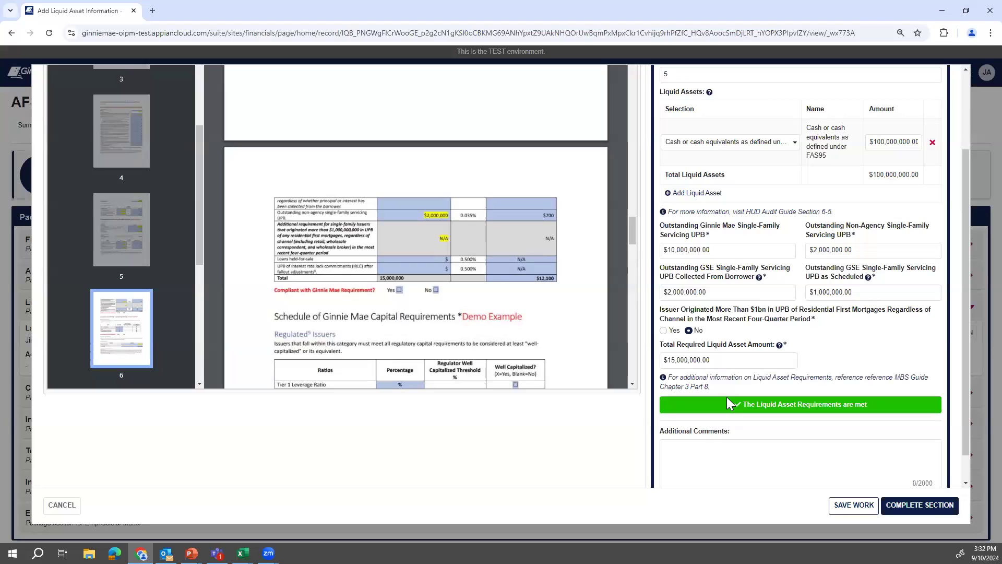
Mark Liquid Asset Requirement Complete and start Capital Requirement with the PDF on page 6.
left_click(906, 506)
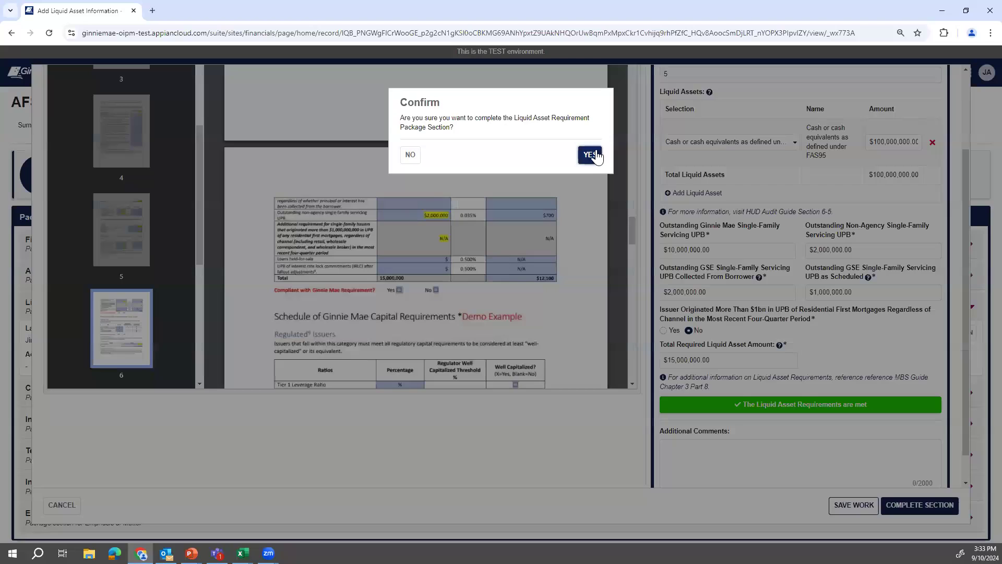
left_click(590, 155)
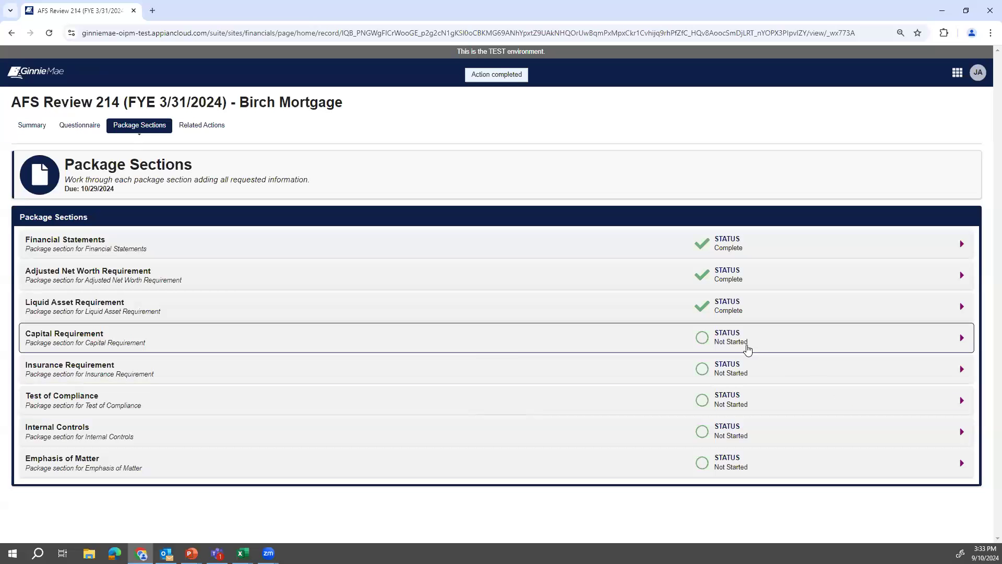
left_click(752, 348)
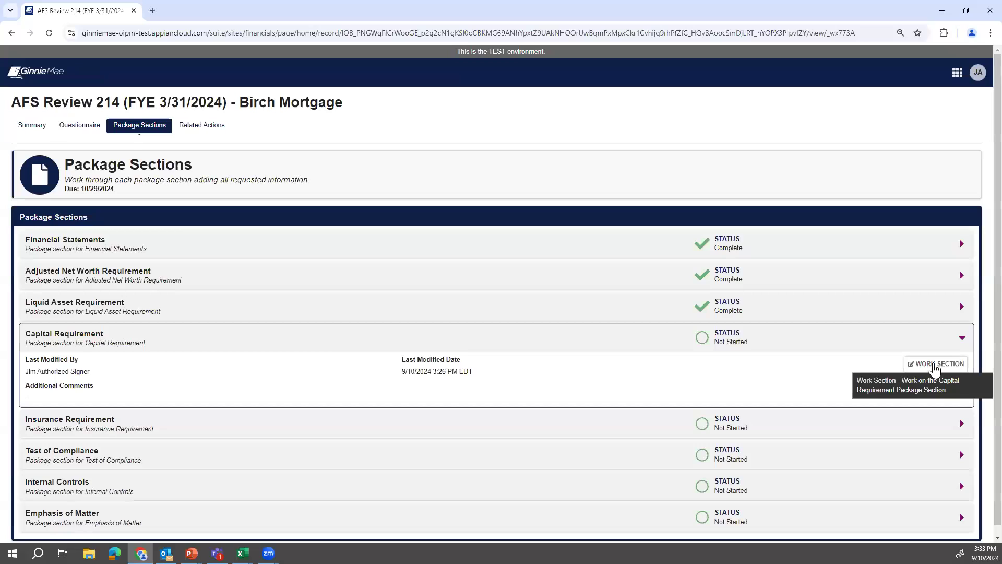
left_click(934, 365)
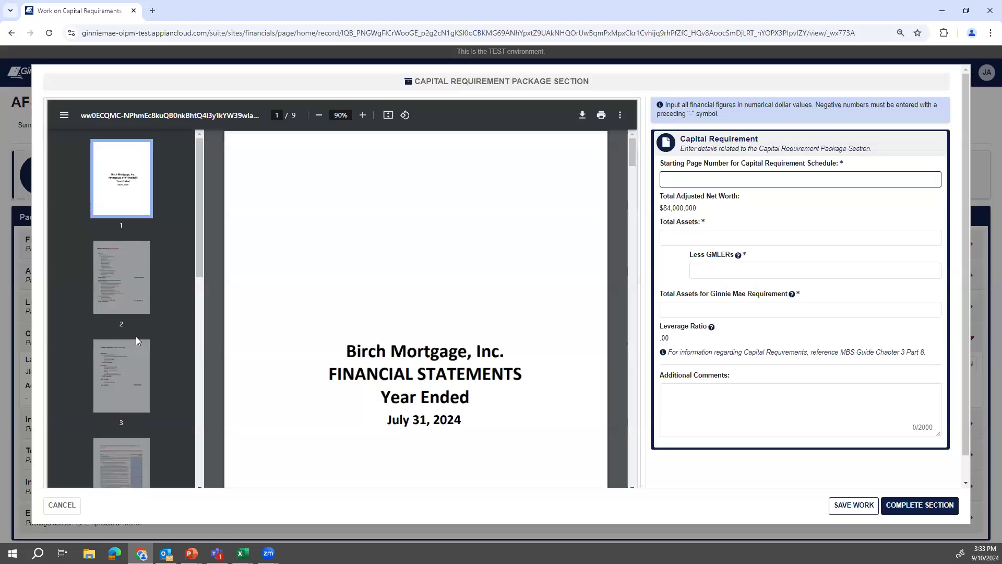
scroll(133, 349, "down", 5)
left_click(128, 365)
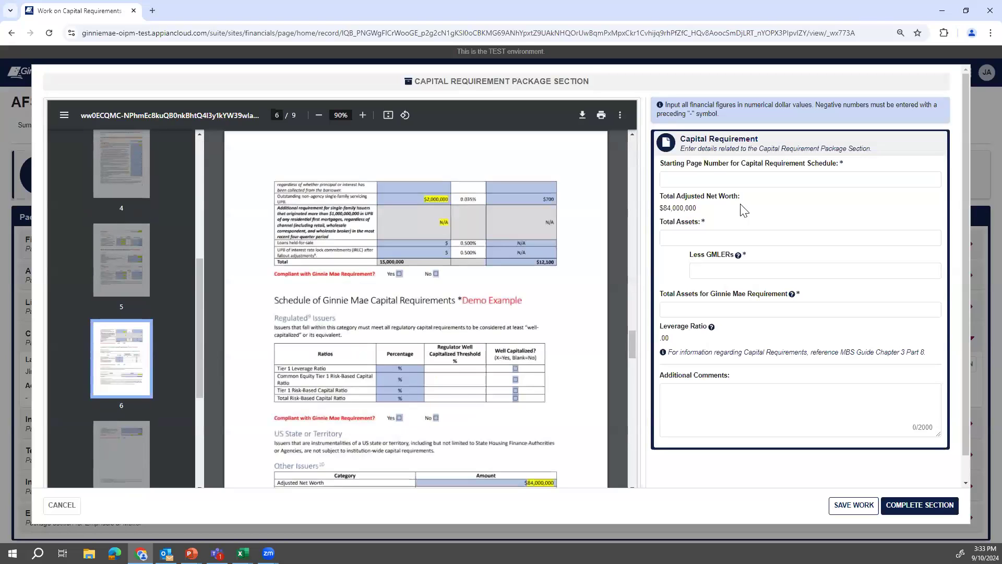
Enter starting page 6, Total Assets $100,000,000 and Less GMLERs $2,000,000.
left_click(737, 177)
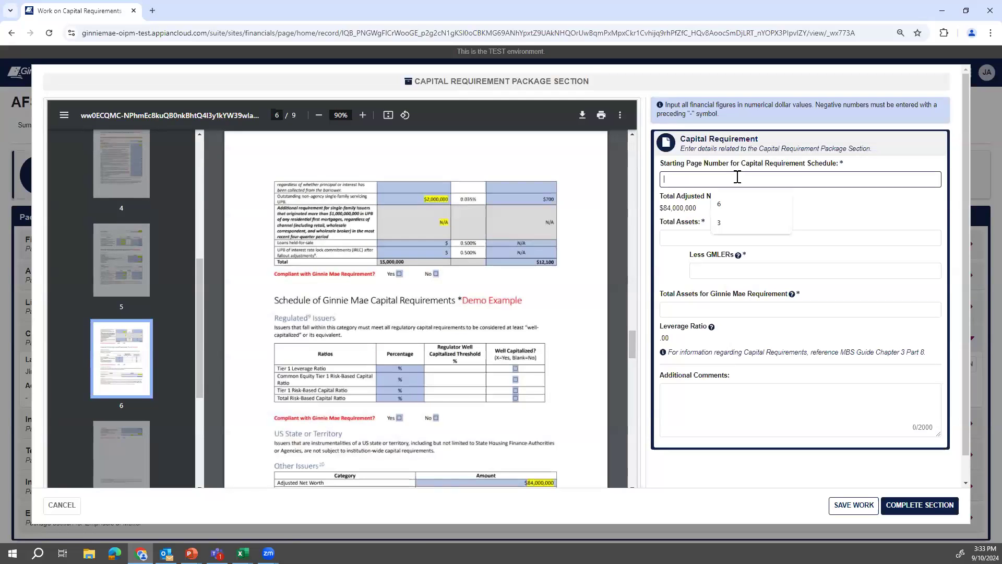
type("6")
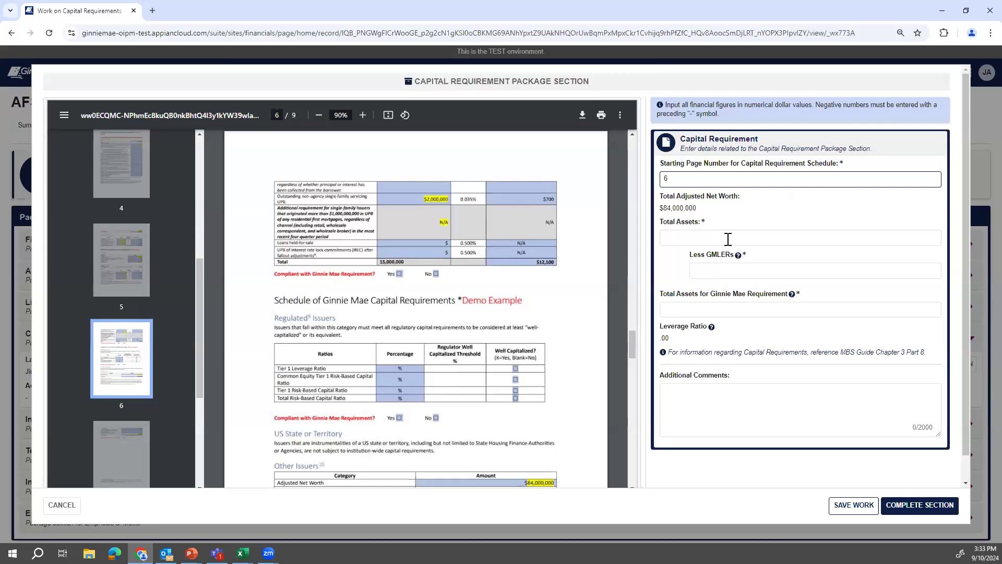
scroll(485, 313, "down", 1)
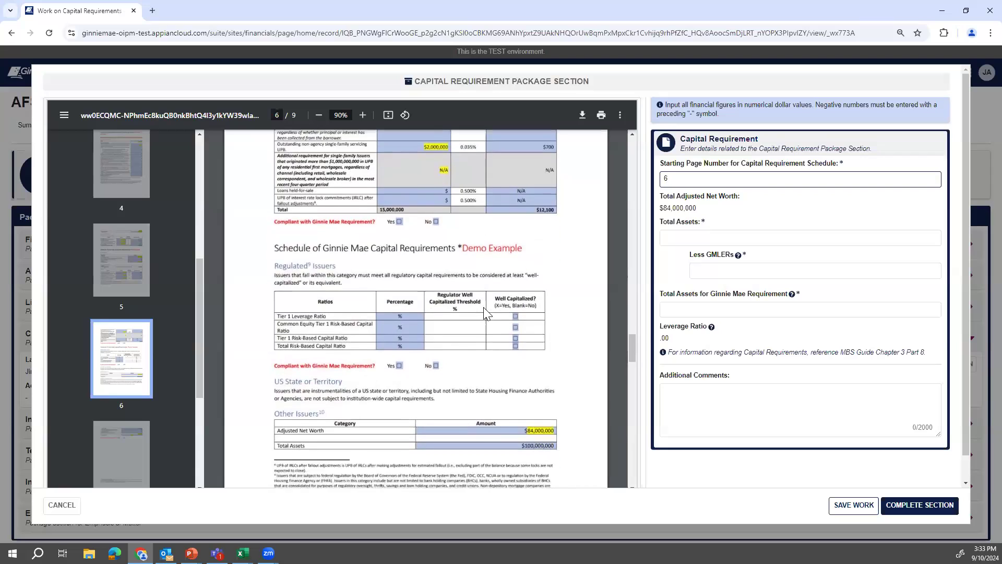
scroll(486, 313, "down", 1)
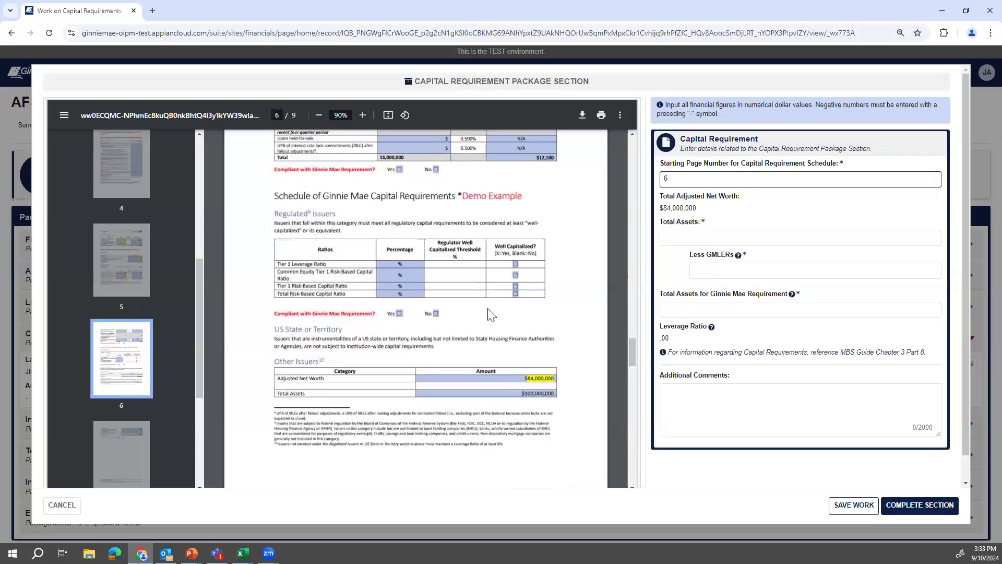
scroll(494, 316, "down", 2)
left_click(716, 238)
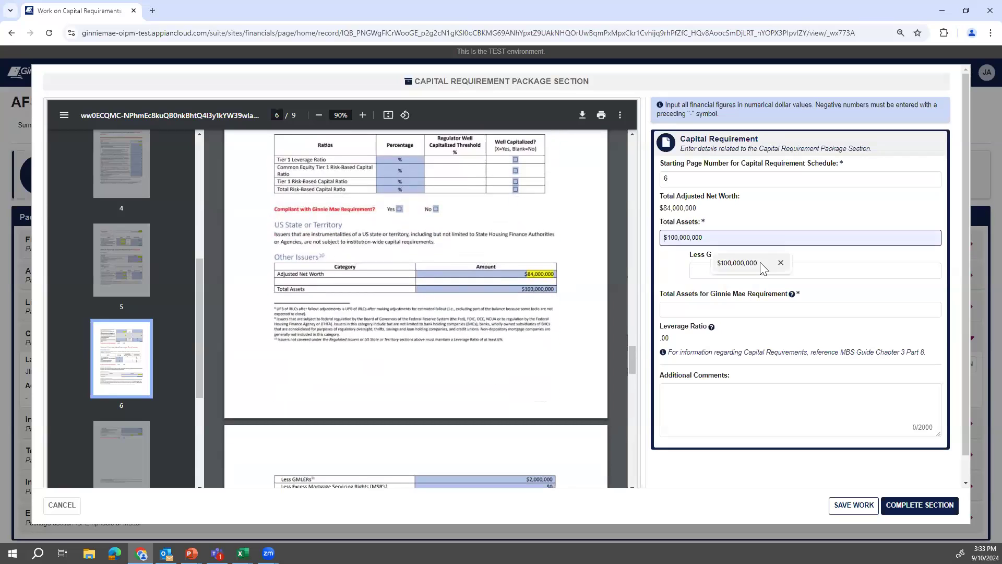
left_click(750, 271)
left_click(752, 295)
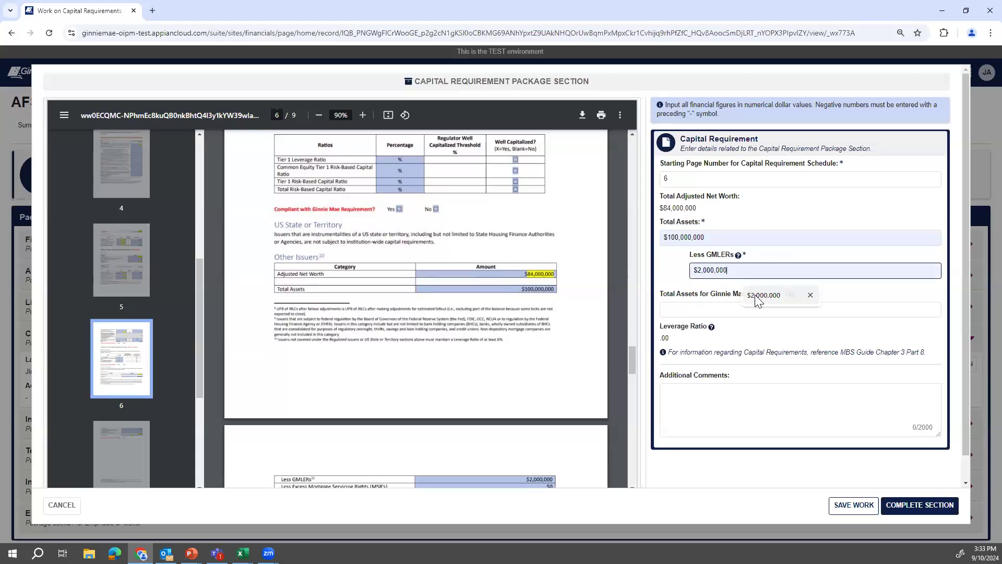
scroll(695, 308, "down", 1)
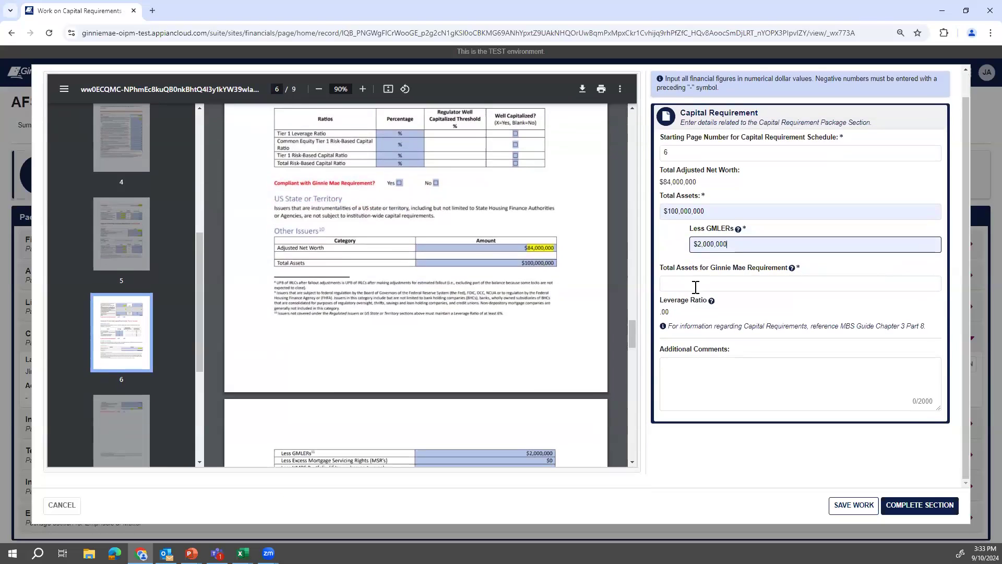
left_click(522, 284)
scroll(518, 285, "down", 1)
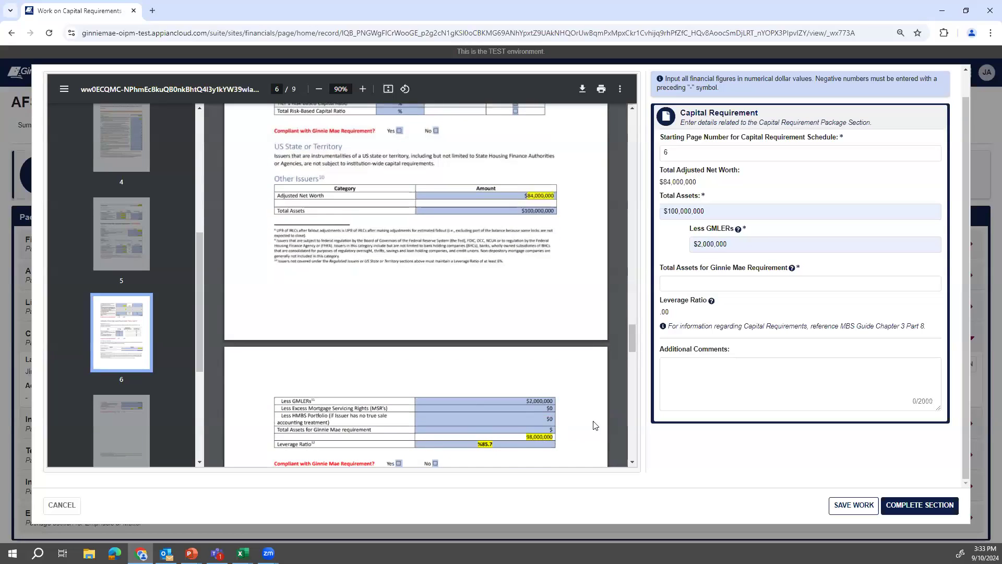
Enter $98,000,000 as Ginnie Mae Requirement Total Assets, giving an 85.71 leverage ratio.
left_click(708, 291)
type("98,000,000")
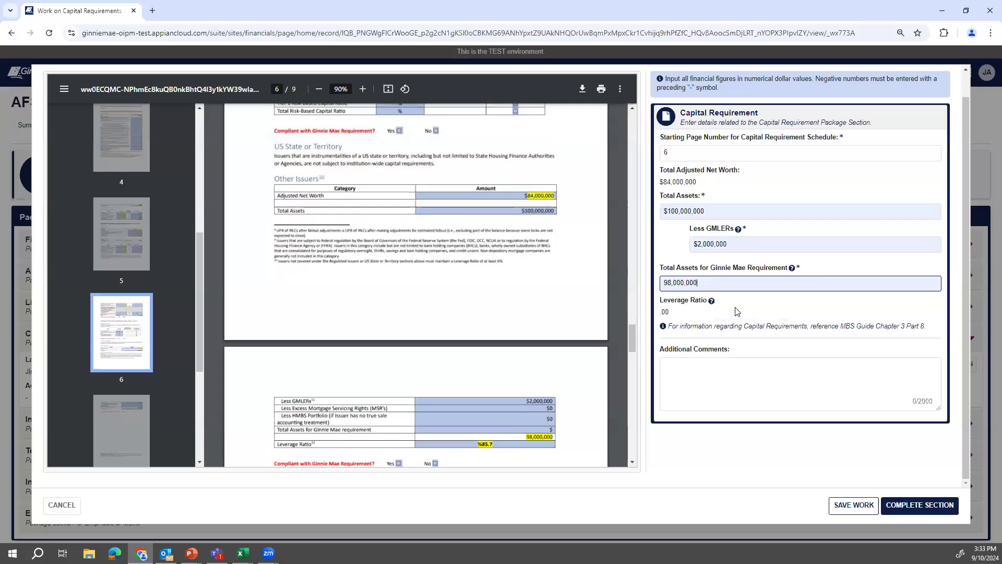
left_click(854, 266)
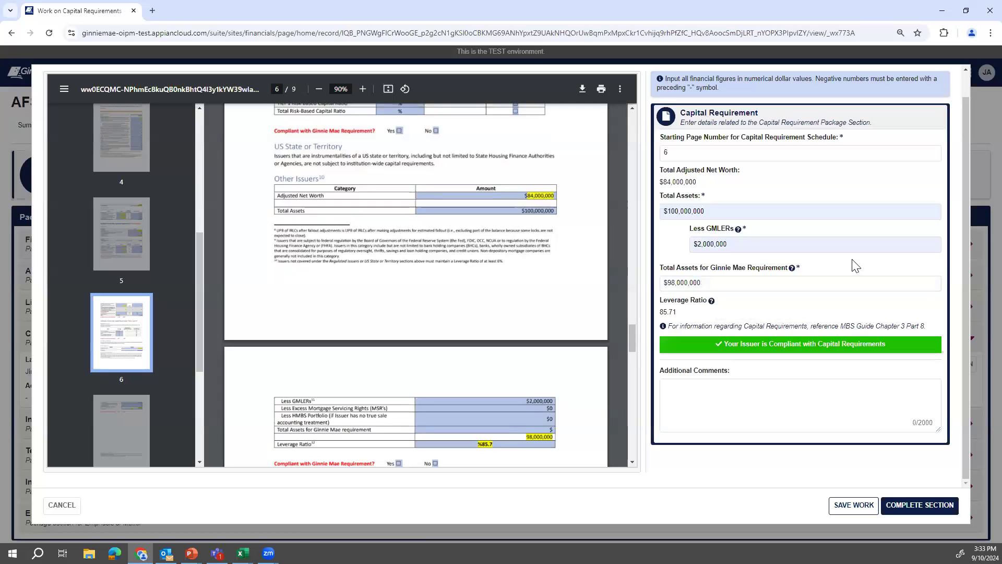
scroll(473, 350, "down", 1)
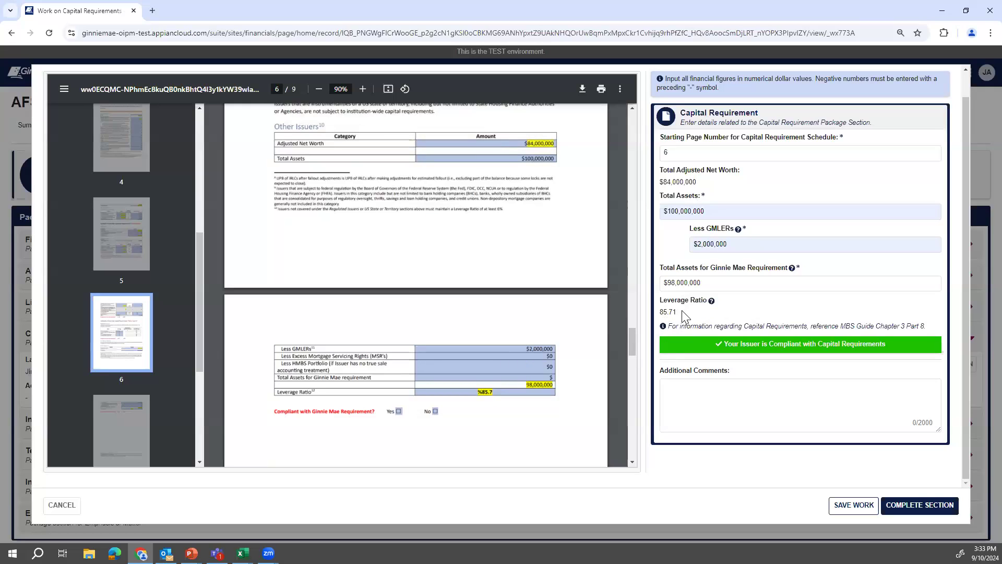
left_click_drag(684, 315, 662, 312)
left_click(460, 391)
left_click(745, 314)
Confirm the Capital Requirement section as Complete.
left_click(913, 509)
left_click(590, 155)
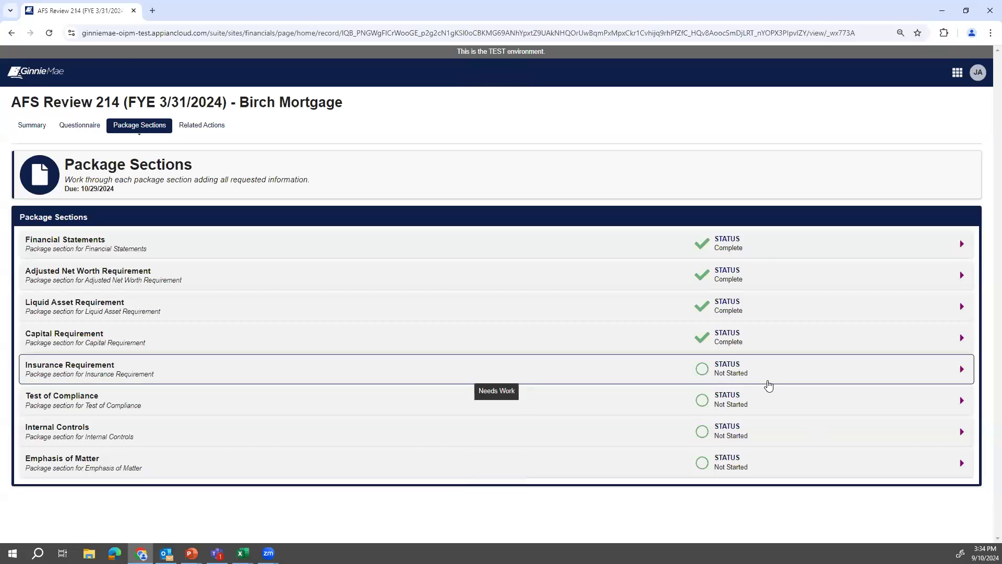
left_click(767, 381)
Enter starting page 8 and servicing portfolio UPB 15,000,000, then confirm Insurance Requirement Complete.
left_click(916, 395)
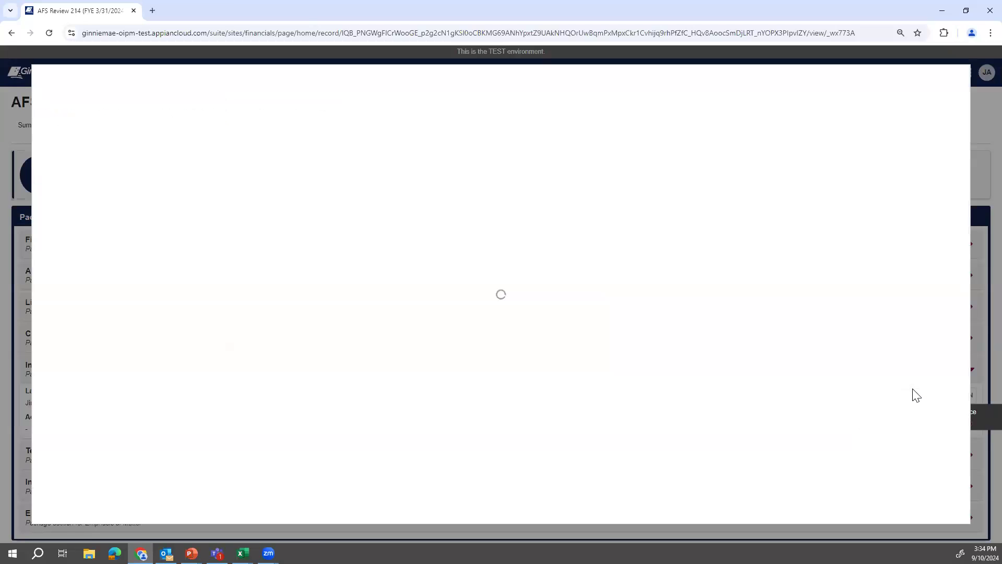
scroll(125, 276, "down", 7)
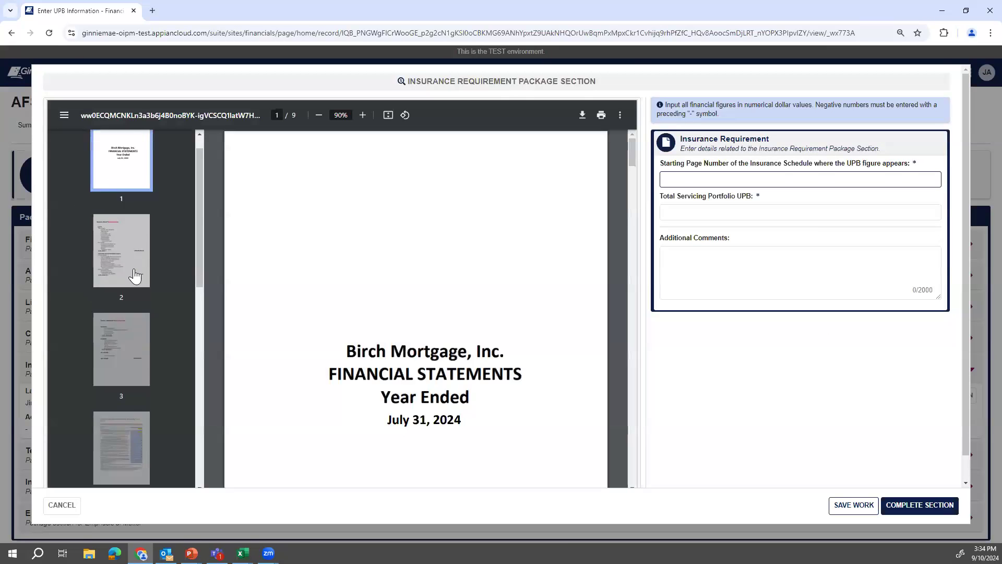
left_click(129, 389)
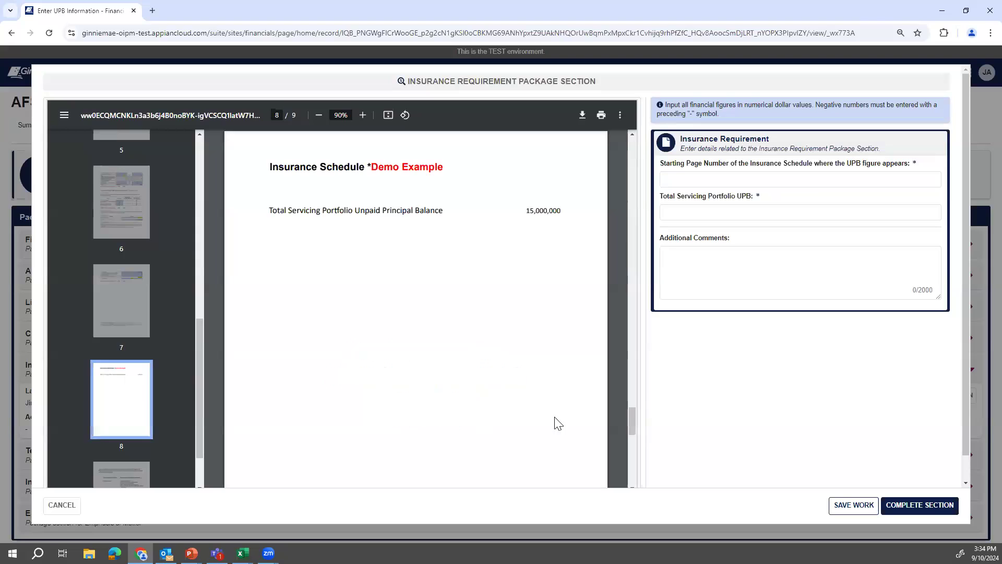
left_click(762, 178)
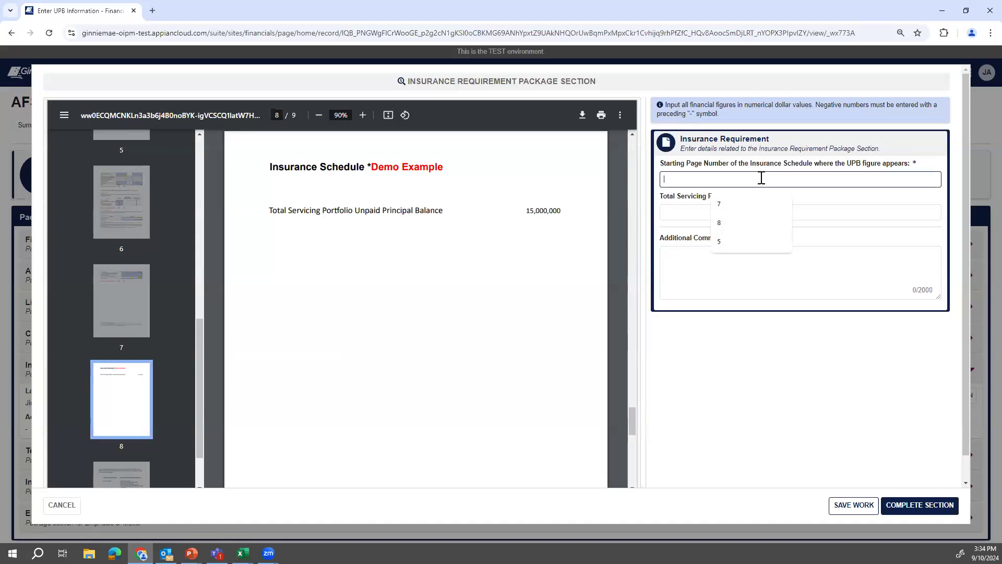
left_click(727, 221)
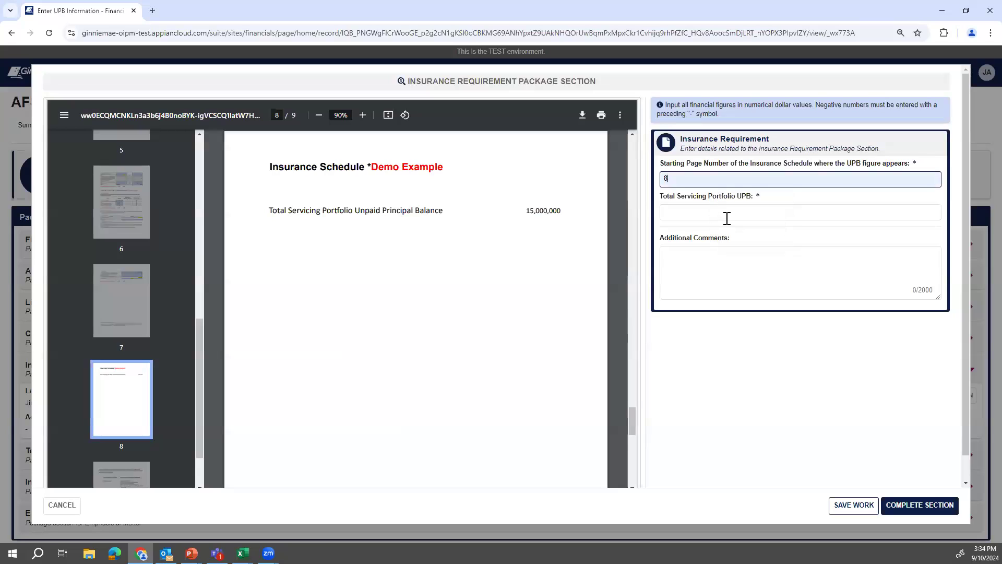
left_click(728, 217)
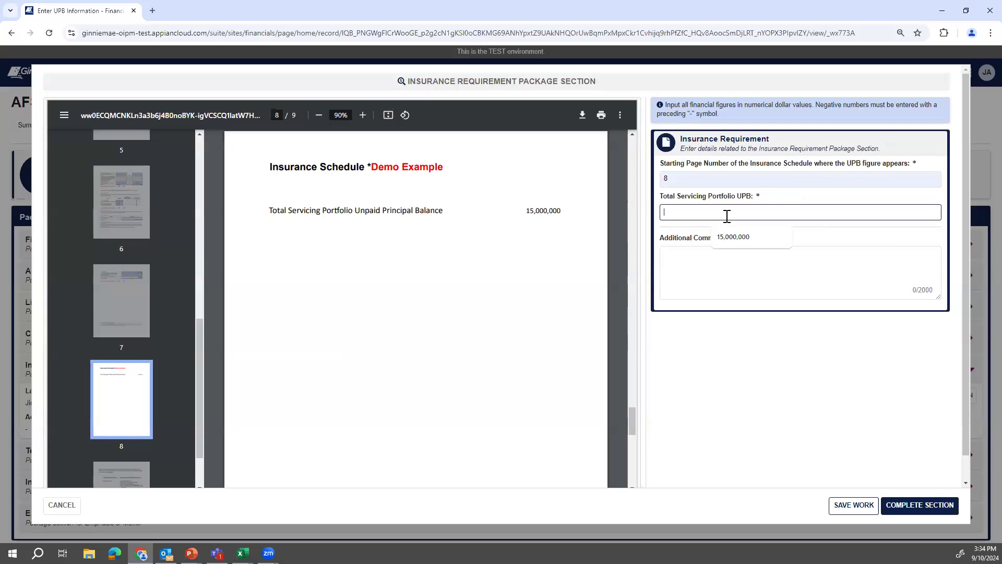
left_click(736, 236)
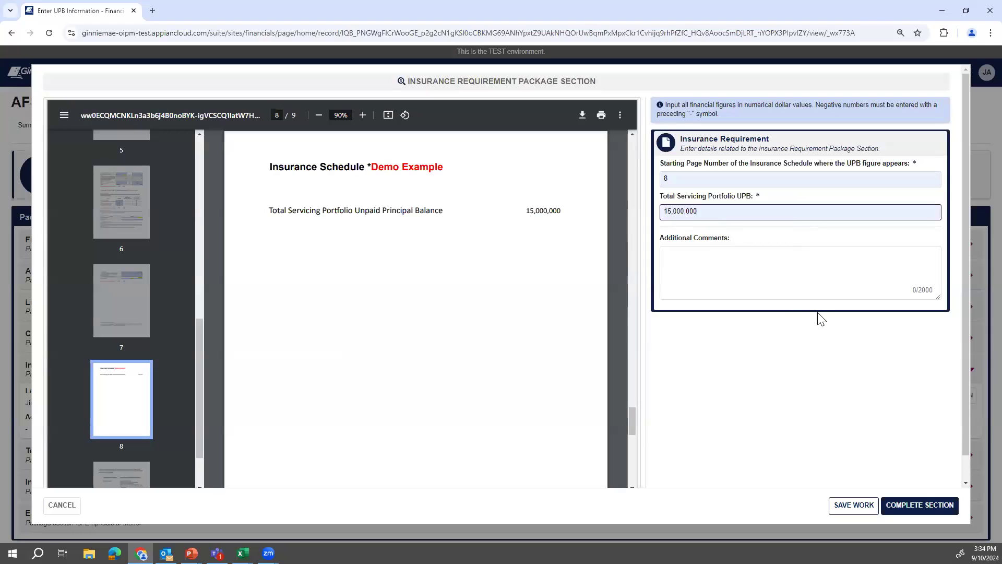
left_click(923, 510)
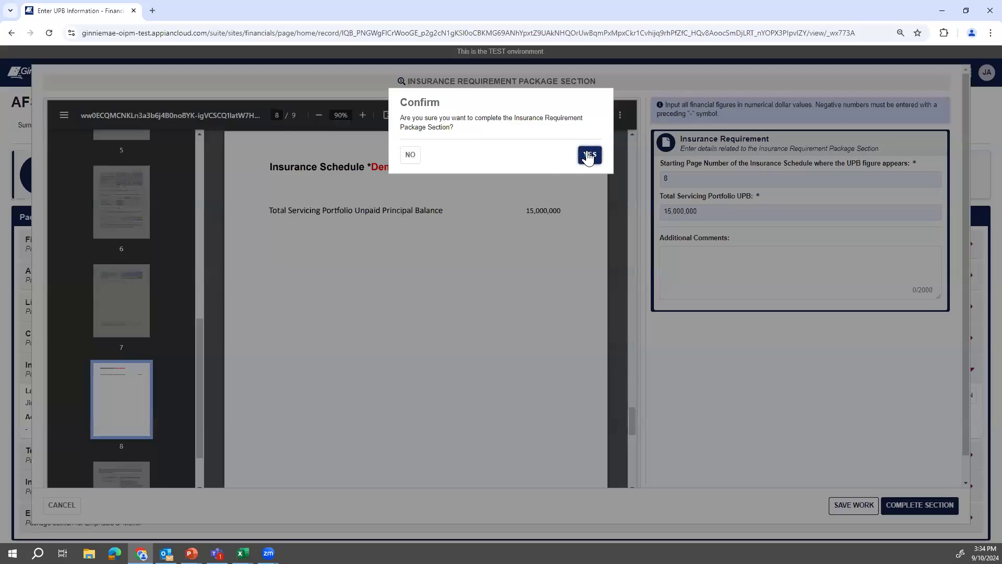
left_click(589, 155)
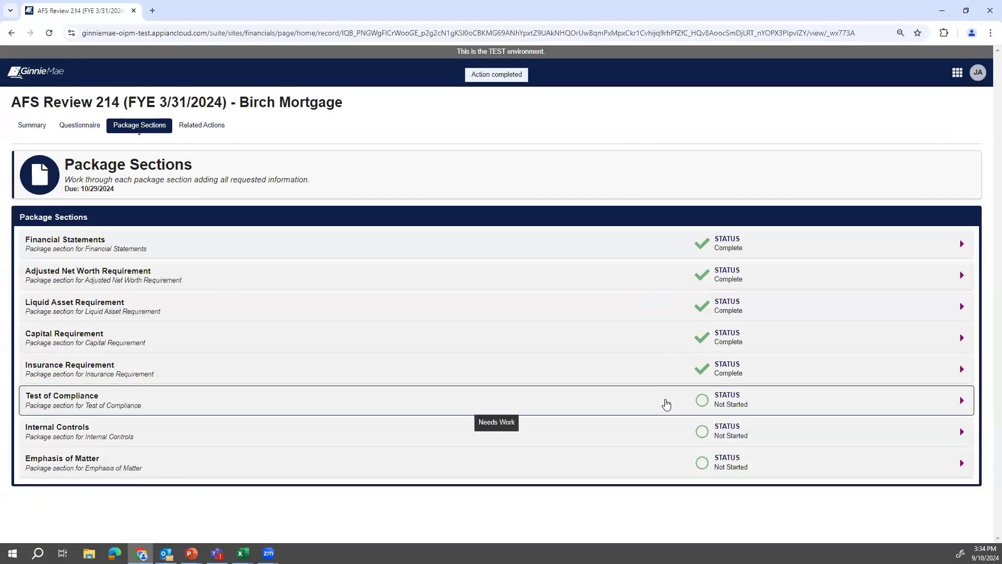
Start Test of Compliance with the PDF on page 9 and starting page 9.
left_click(668, 403)
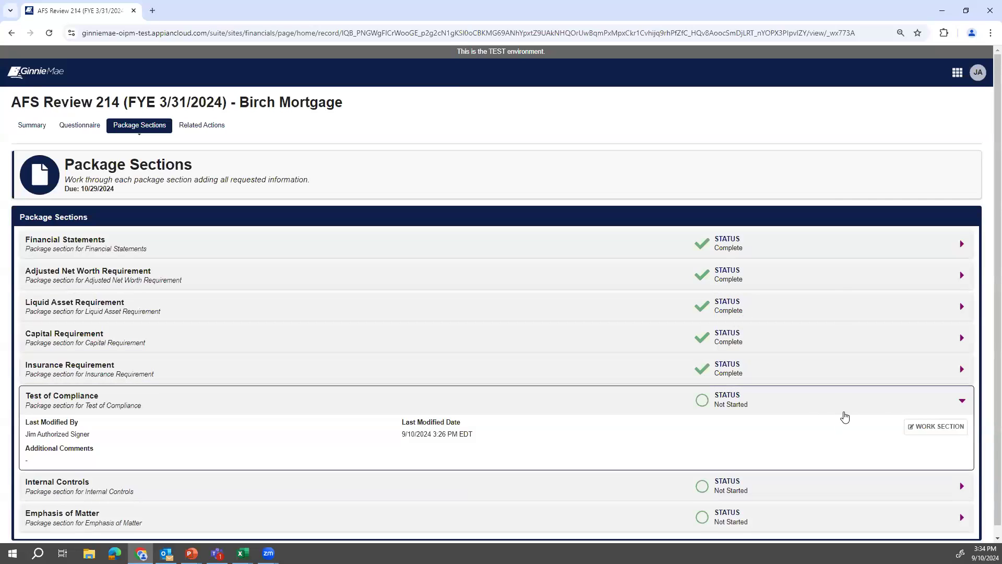
left_click(916, 426)
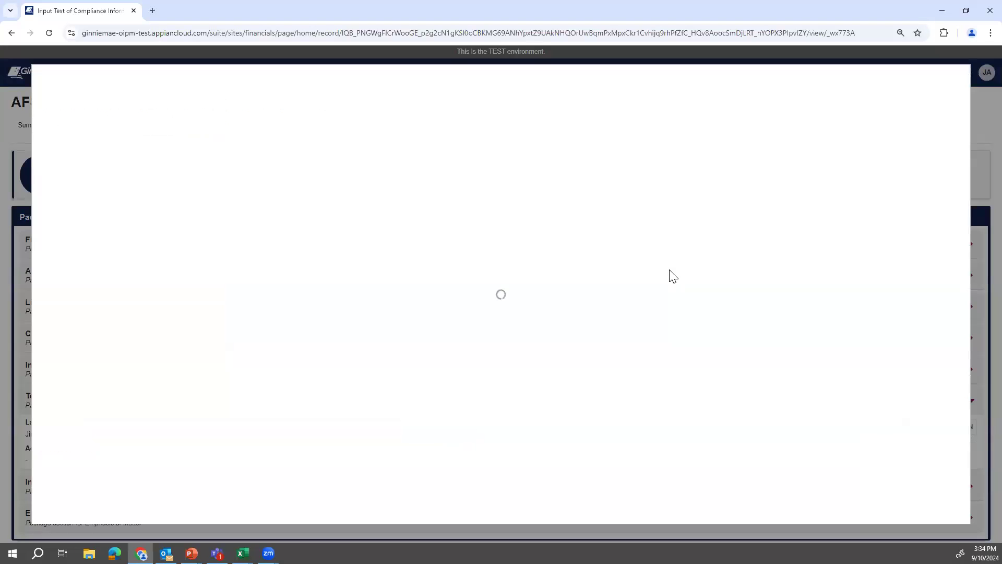
left_click_drag(199, 191, 201, 418)
left_click(147, 430)
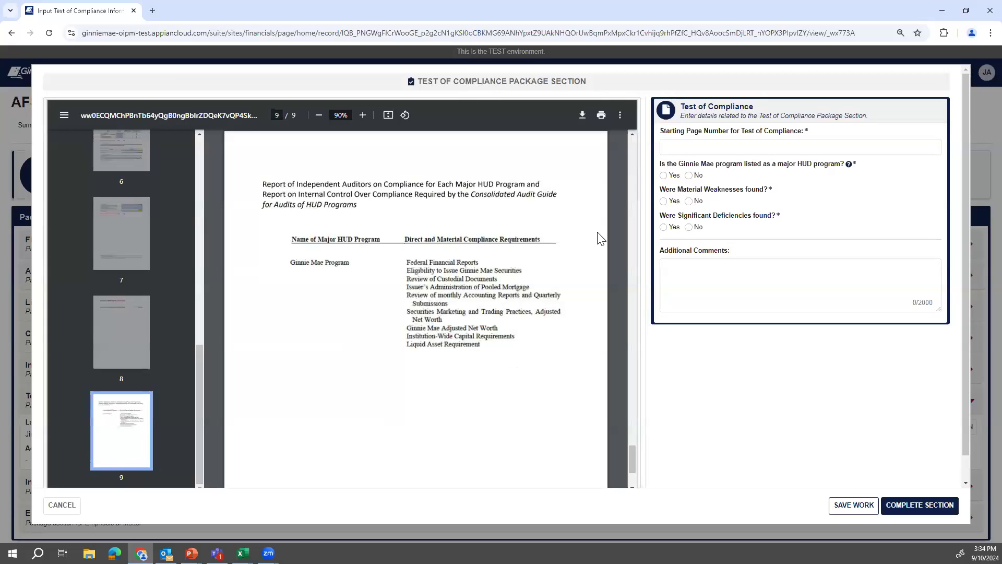
left_click(706, 148)
left_click(726, 172)
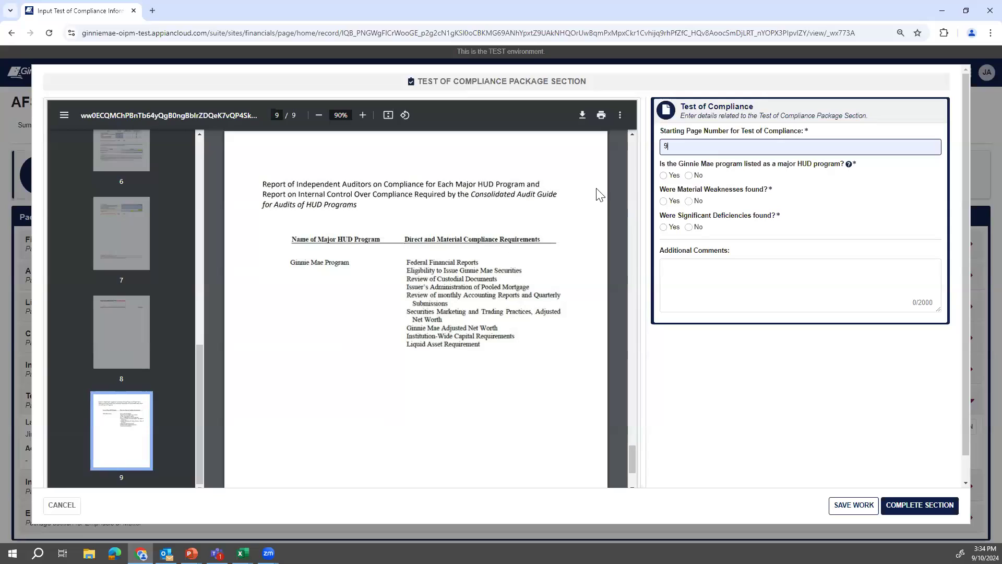
Answer Yes to major HUD program, No to weaknesses and deficiencies, and confirm Complete.
left_click(667, 180)
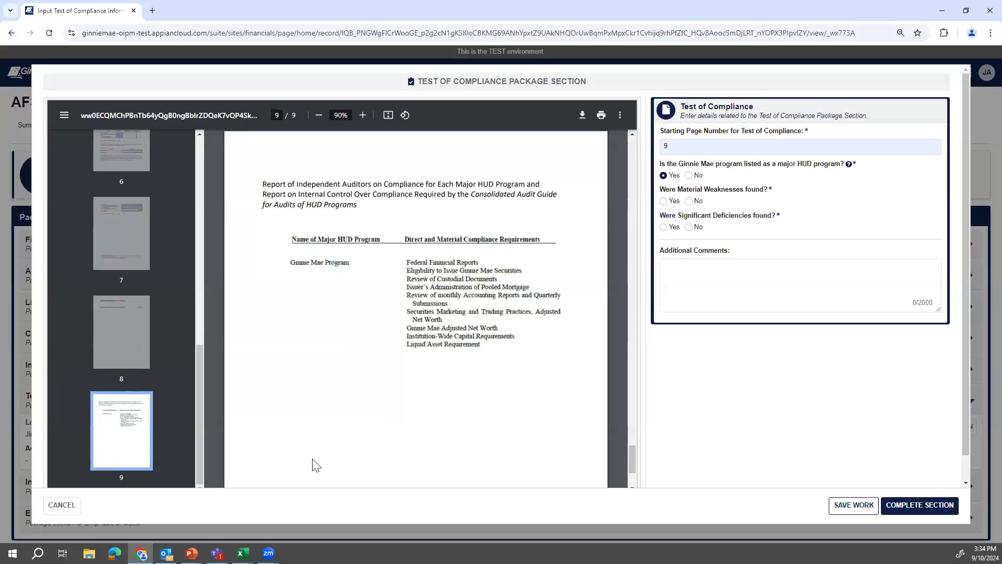
left_click(690, 202)
left_click(690, 227)
left_click(920, 505)
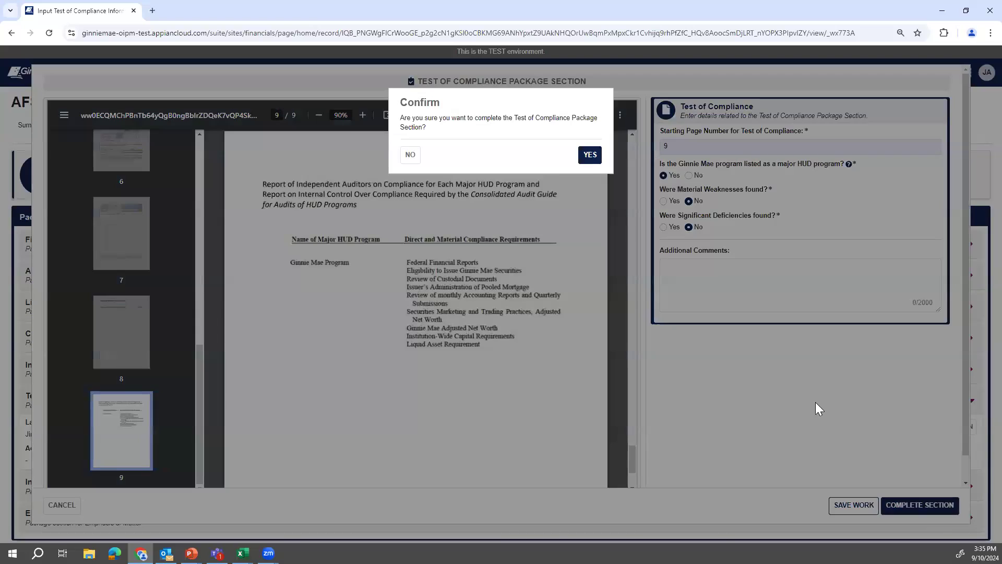
left_click(591, 158)
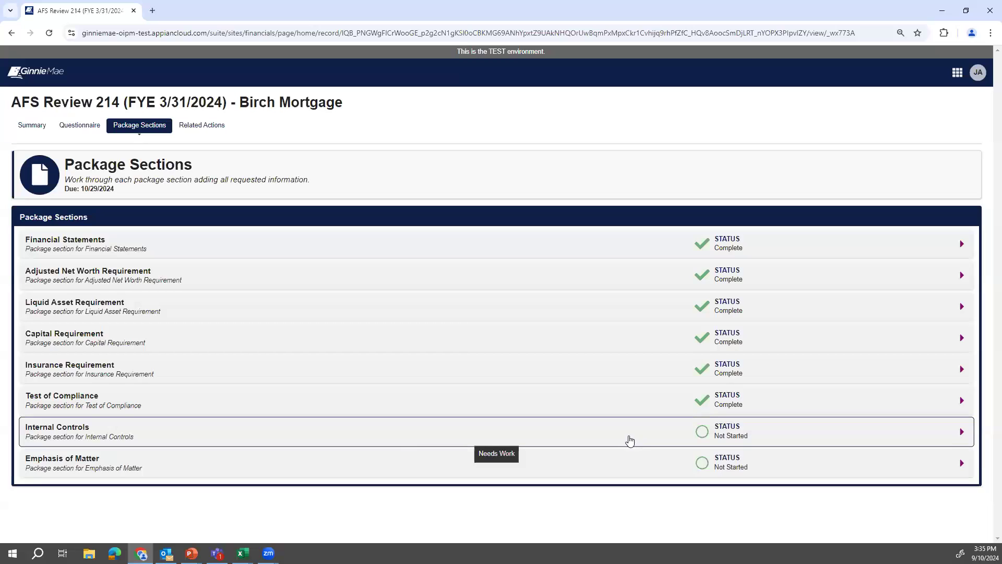
left_click(630, 442)
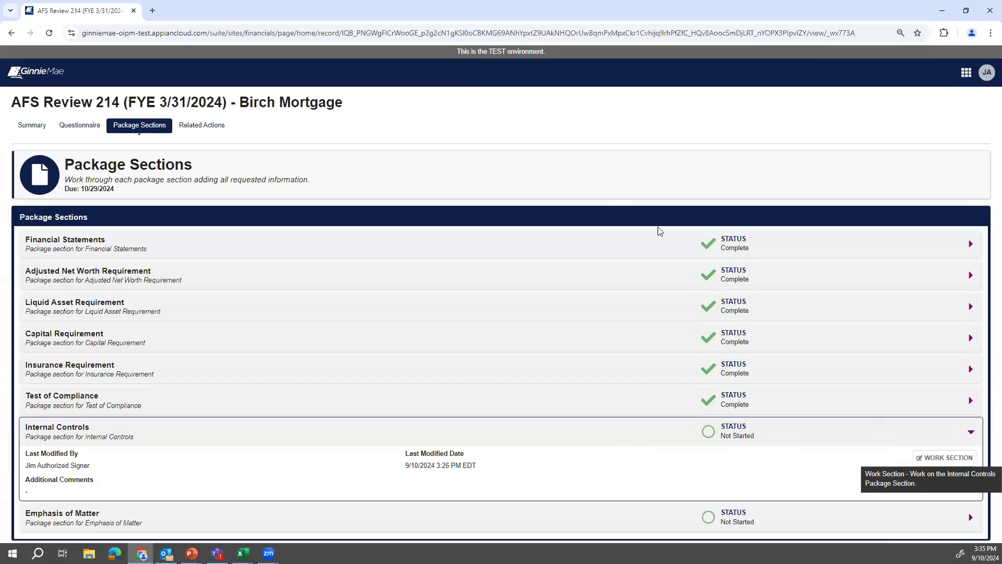
Enter starting page 9, answer No to material weaknesses and significant deficiencies, and confirm completion.
left_click(918, 463)
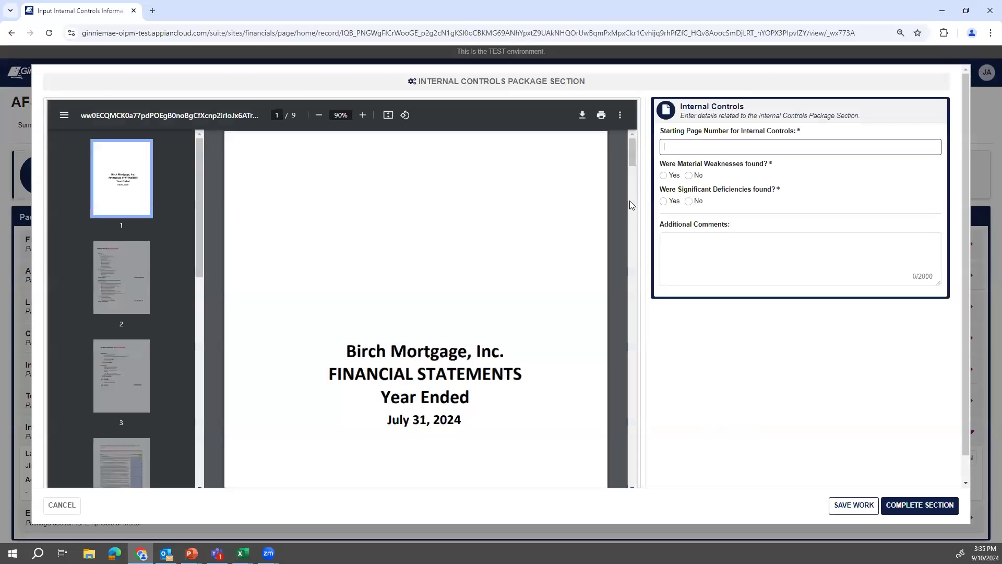
type("9")
left_click(692, 176)
left_click(689, 201)
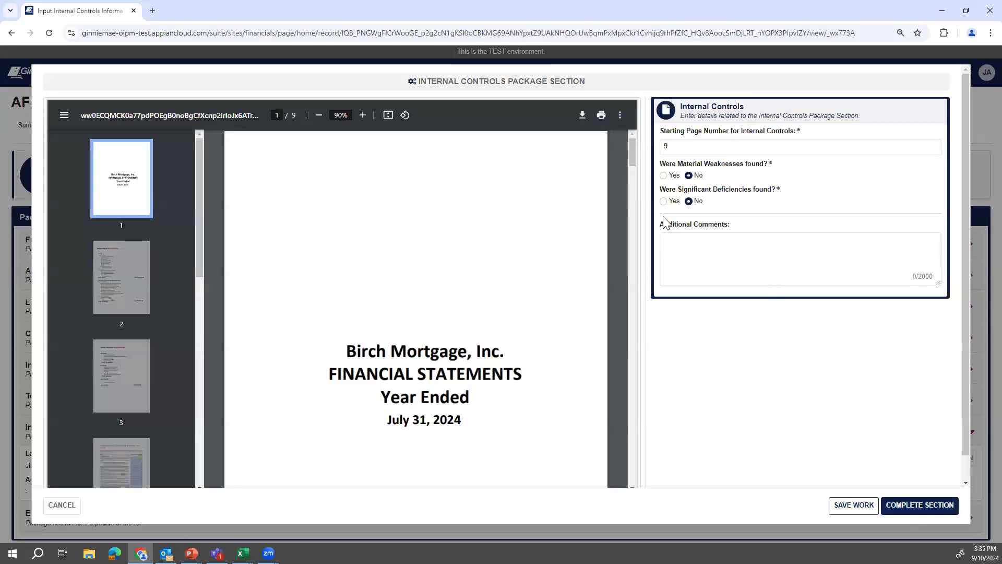
left_click(904, 515)
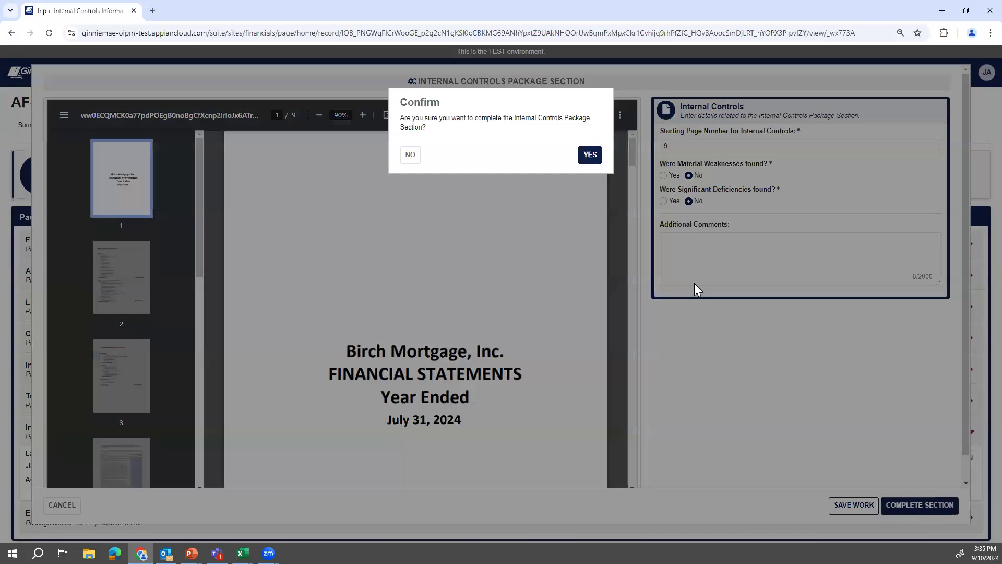
left_click(589, 155)
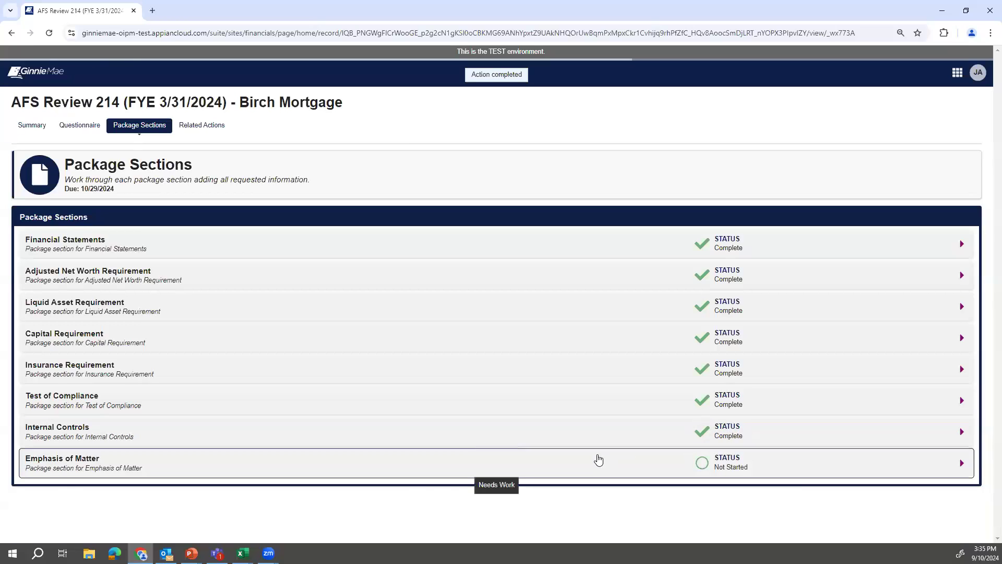
Answer No to the Emphasis of Matter paragraph question and mark the section complete.
left_click(599, 460)
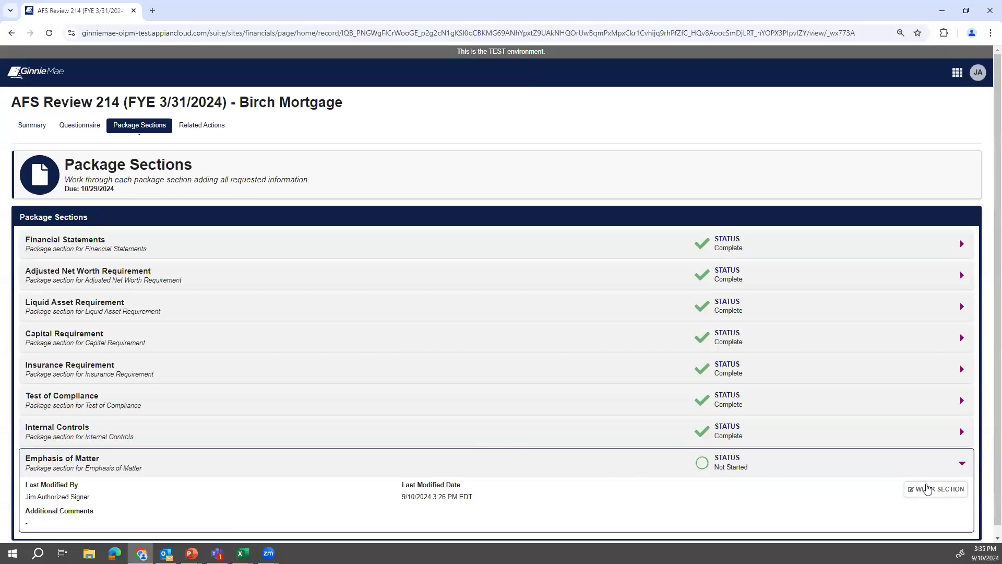
left_click(928, 489)
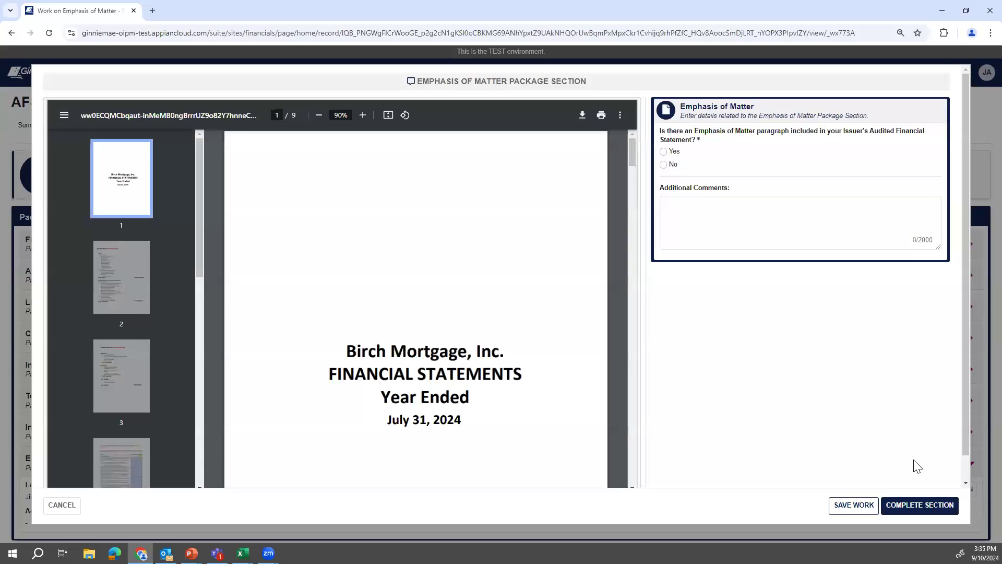
left_click(664, 153)
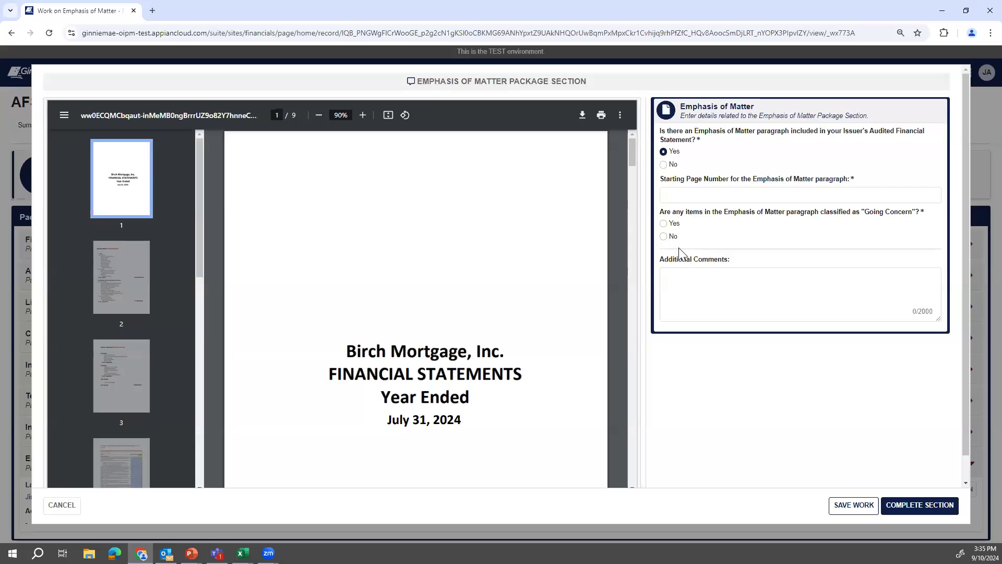
left_click(664, 165)
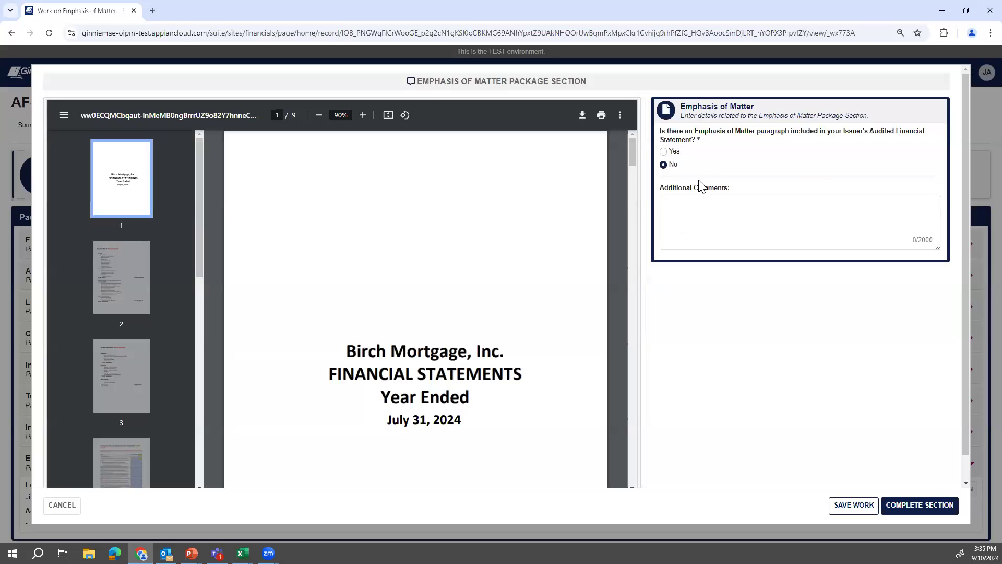
left_click(900, 506)
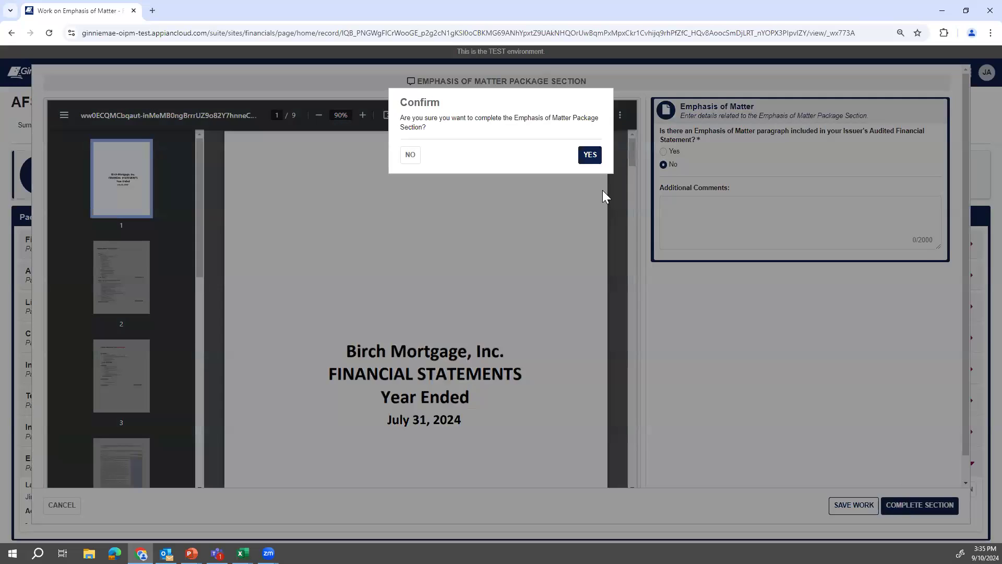
left_click(590, 155)
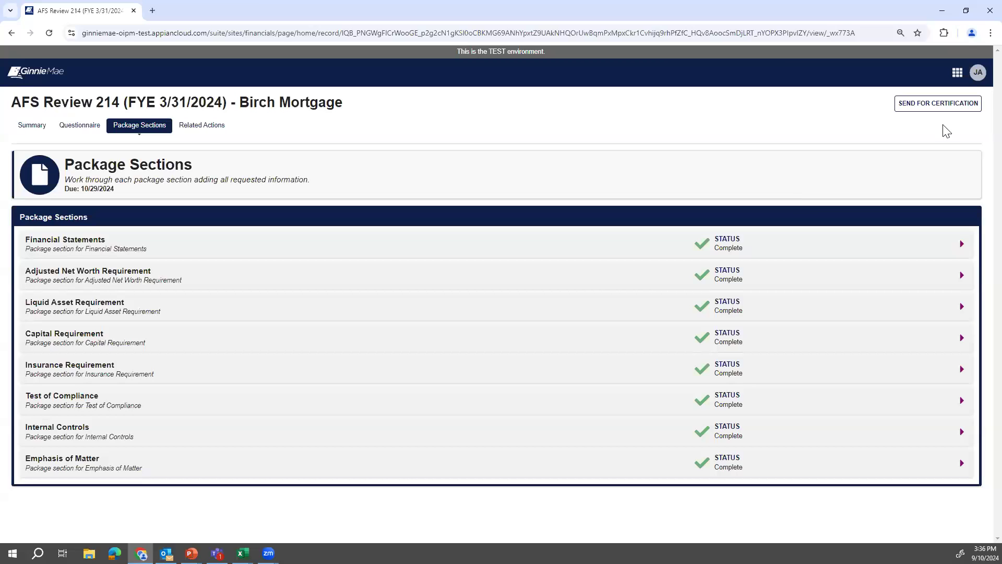
Send AFS Review 214 for certification and confirm the send in the dialog.
left_click(945, 107)
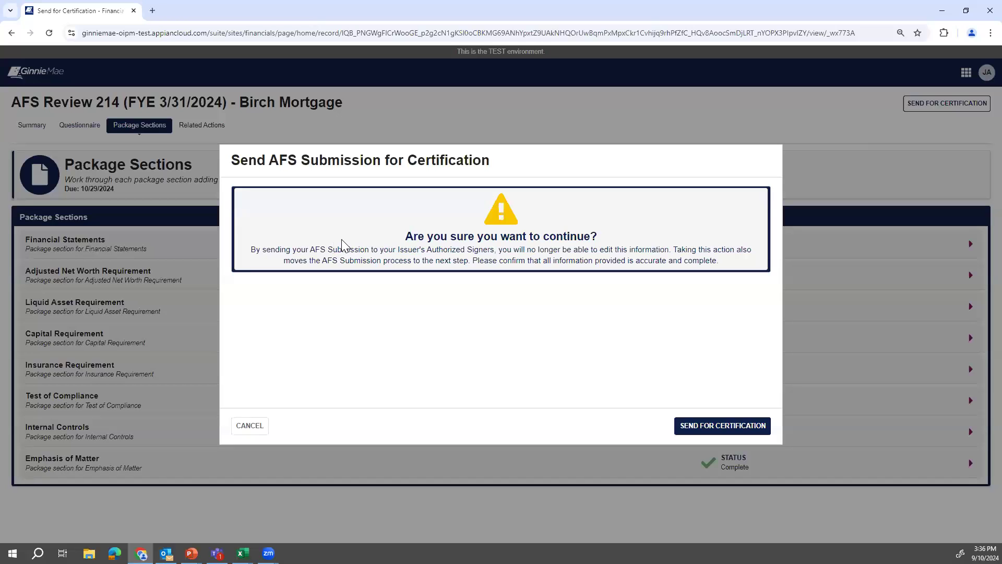
left_click(709, 425)
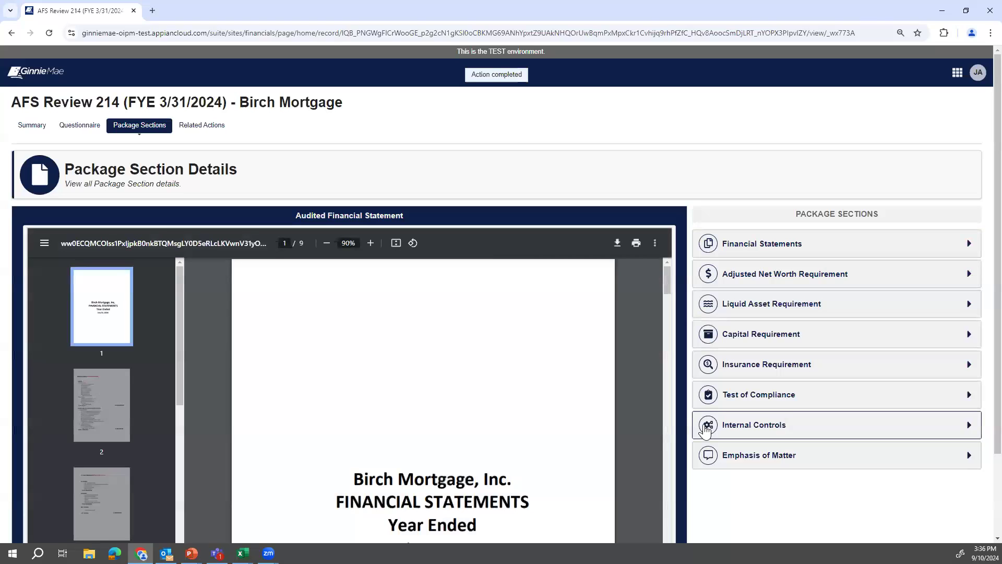
Review the Financial Statements section figures, collapse it, and return to the Financials Module home page.
left_click(805, 244)
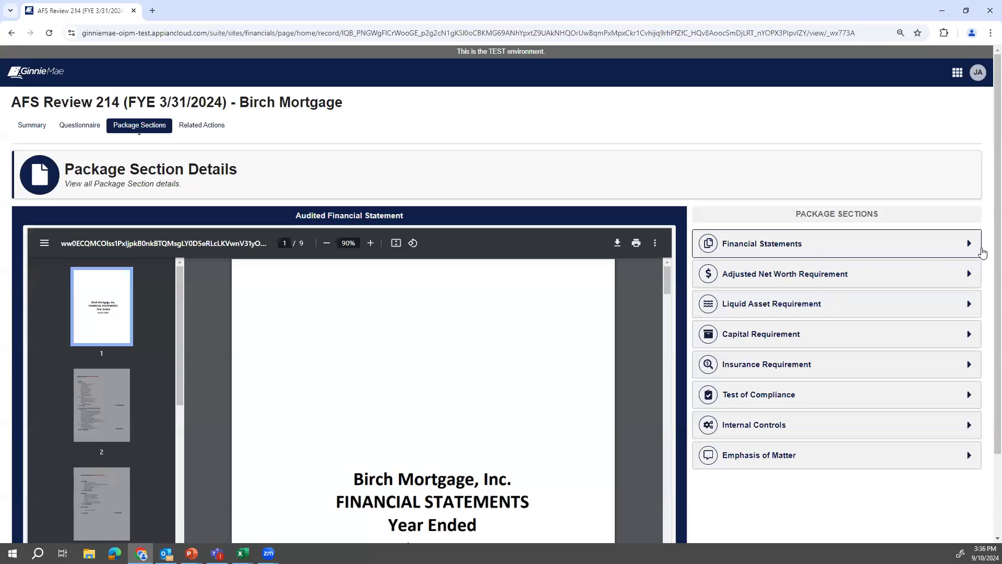
left_click(877, 254)
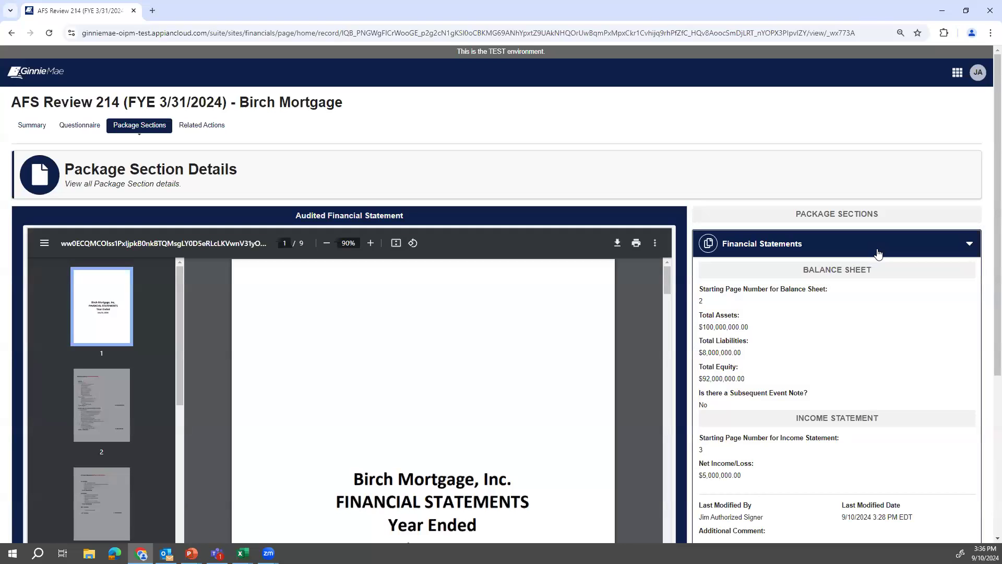
scroll(861, 303, "down", 2)
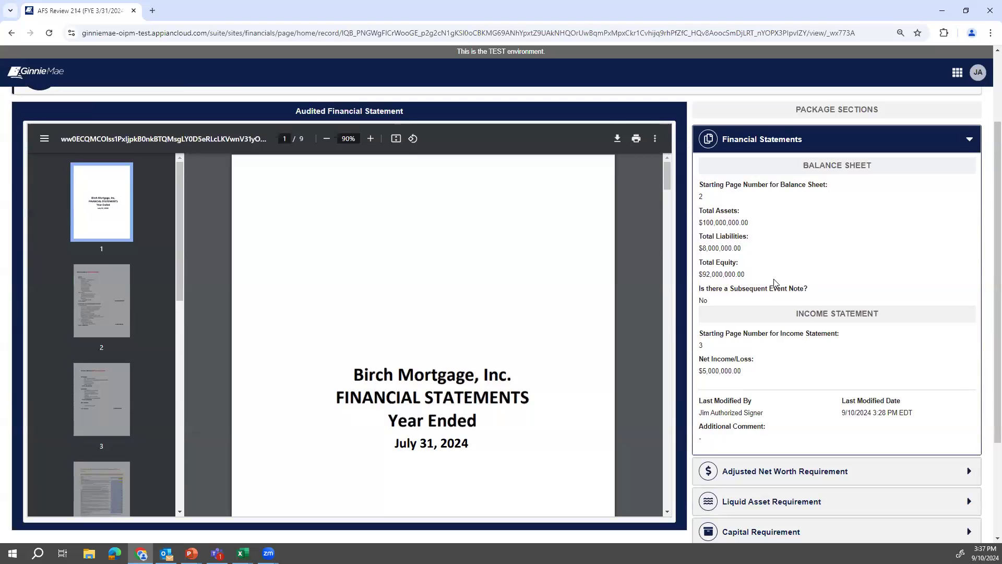
scroll(731, 316, "up", 2)
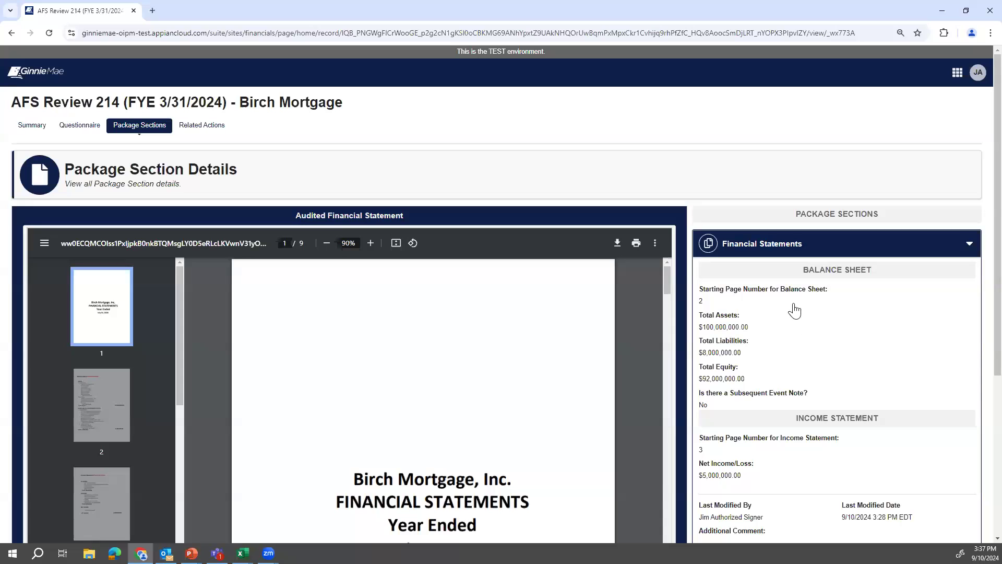
scroll(789, 386, "down", 1)
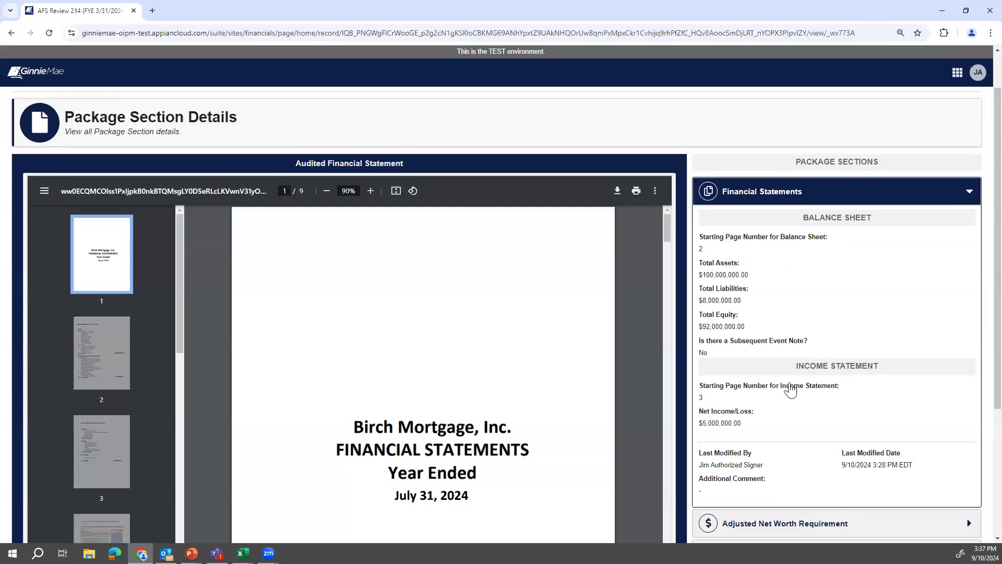
scroll(791, 321, "up", 1)
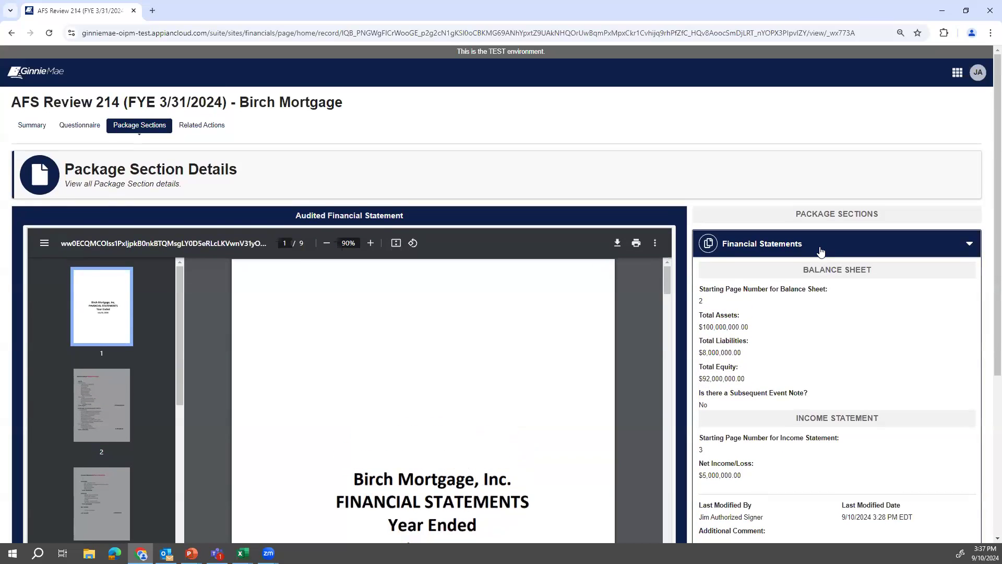
left_click(821, 252)
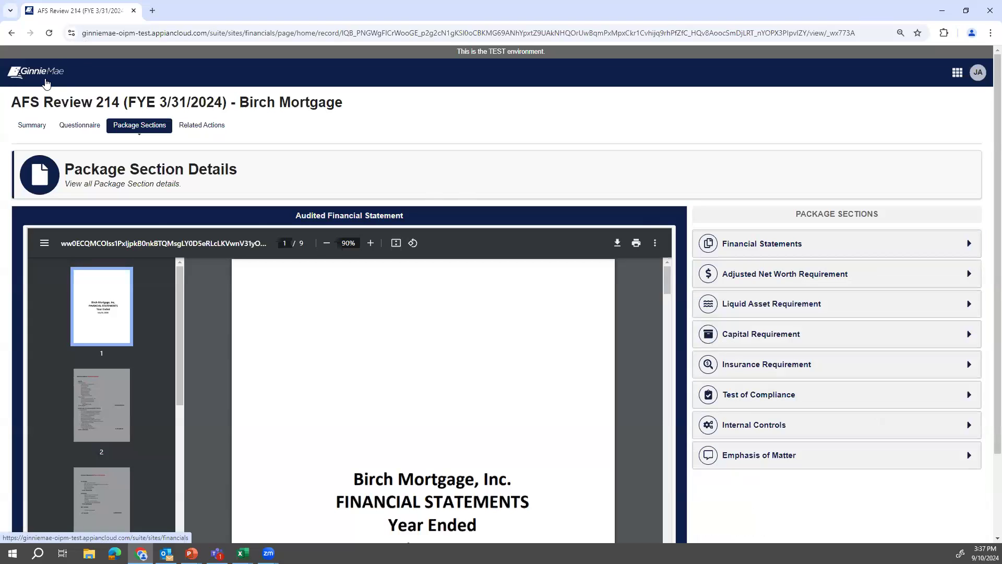
left_click(43, 84)
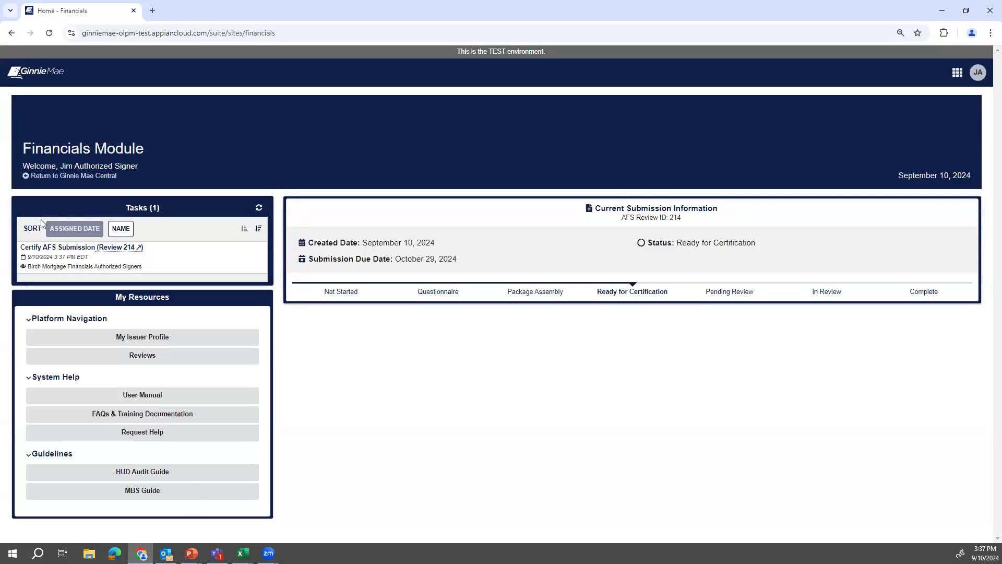
Open the Certify AFS Submission task for Review 214 from the Tasks list.
left_click(47, 248)
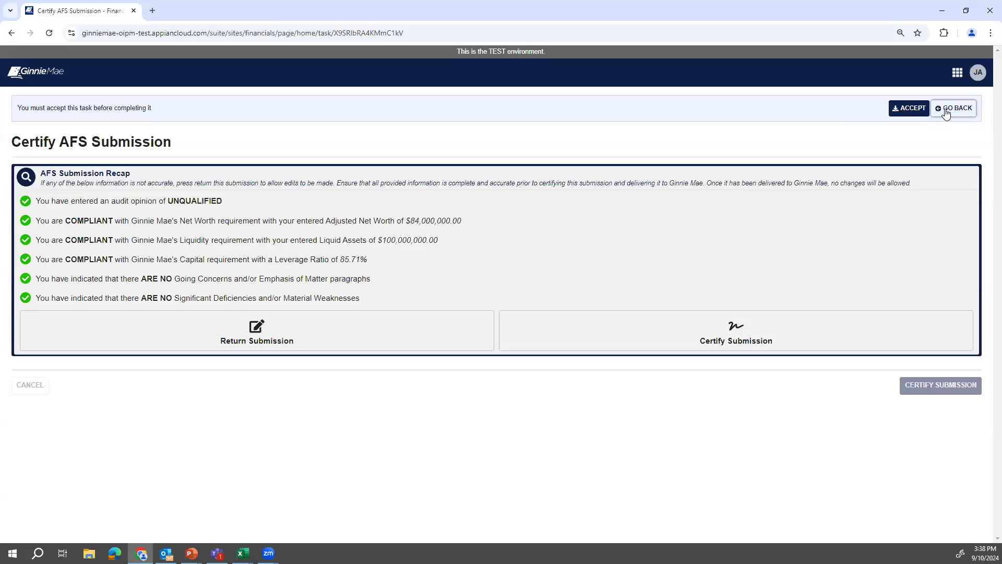
Accept the Certify AFS Submission task and choose to certify the submission.
left_click(908, 108)
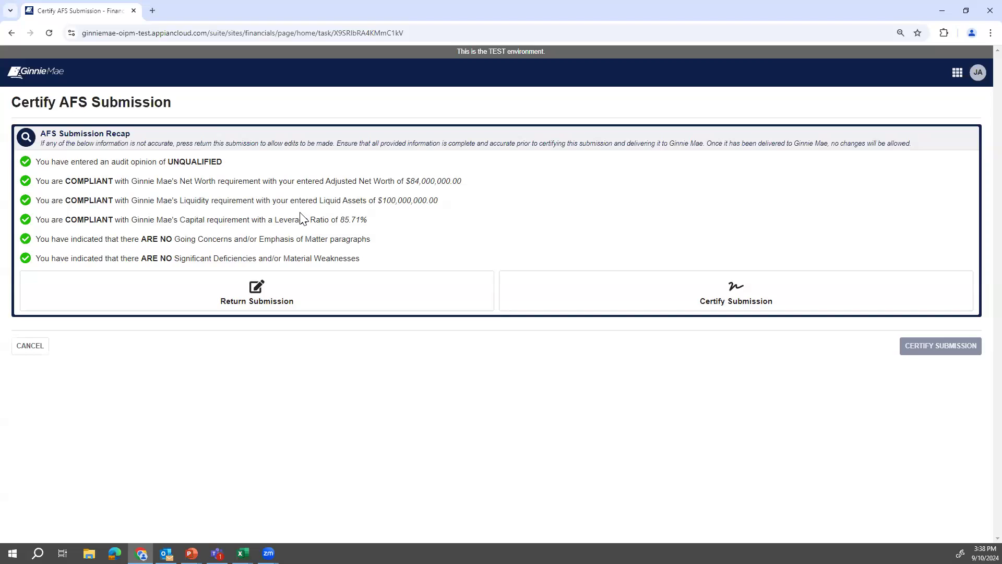
left_click(520, 285)
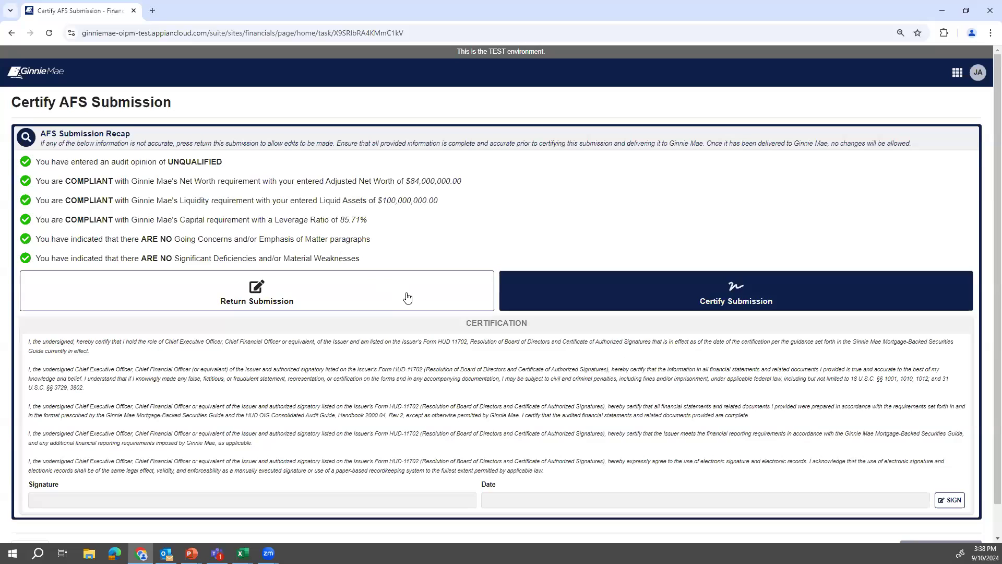
Sign the certification, dated 9/10/2024 3:39 PM EDT, and submit it.
scroll(409, 300, "down", 1)
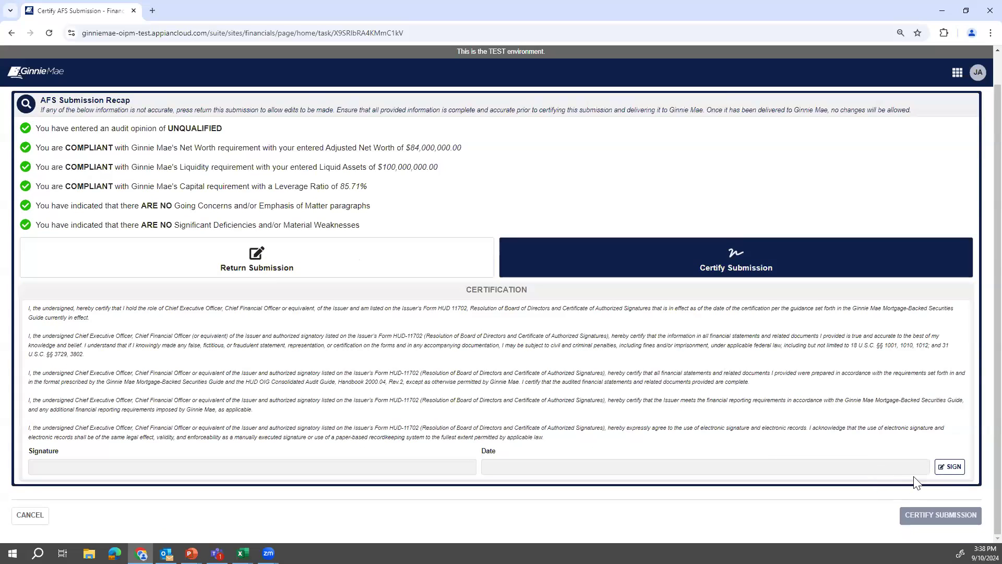
left_click(949, 467)
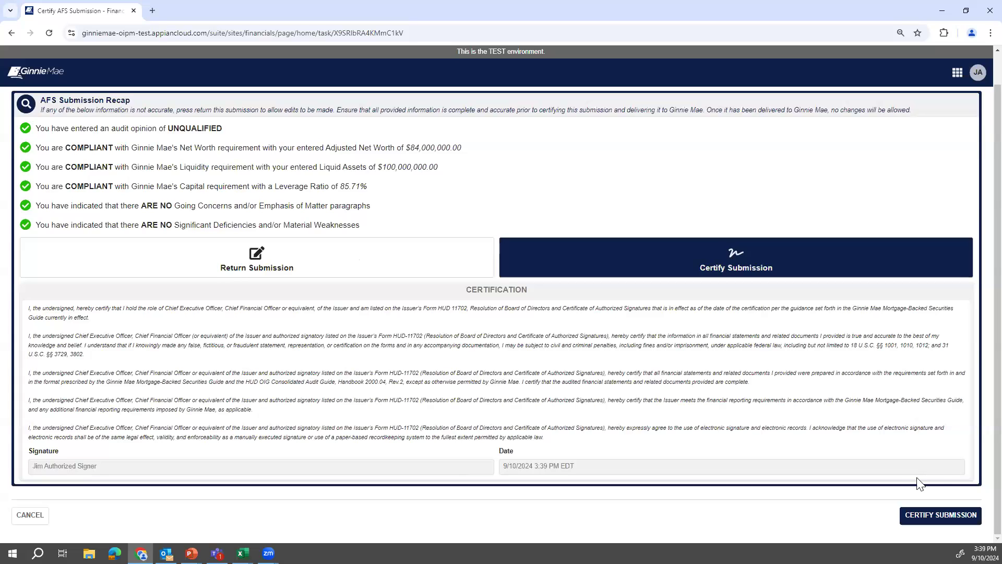
left_click(936, 517)
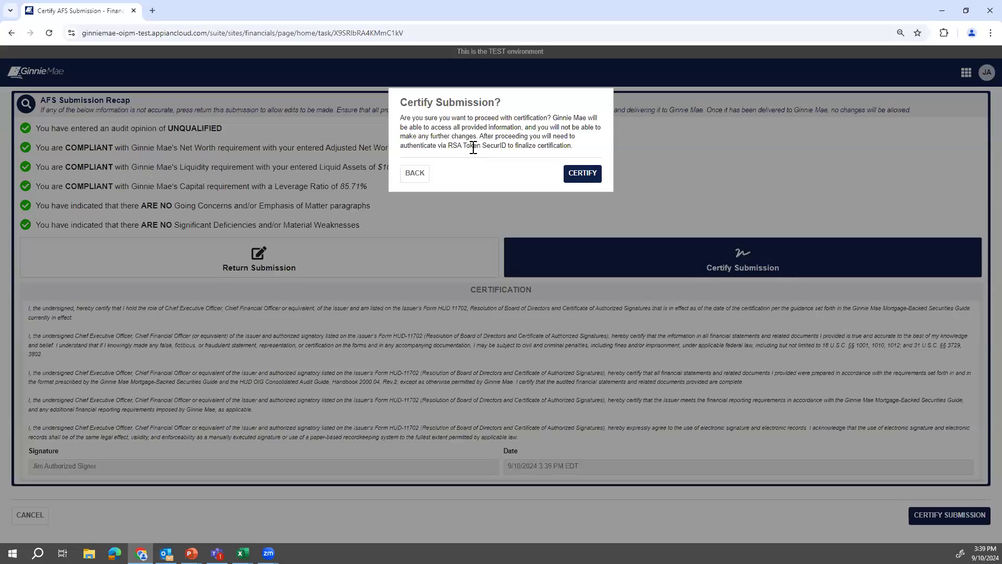
Confirm the certification, validate the eight-digit SecurID passcode, and submit it.
left_click(579, 173)
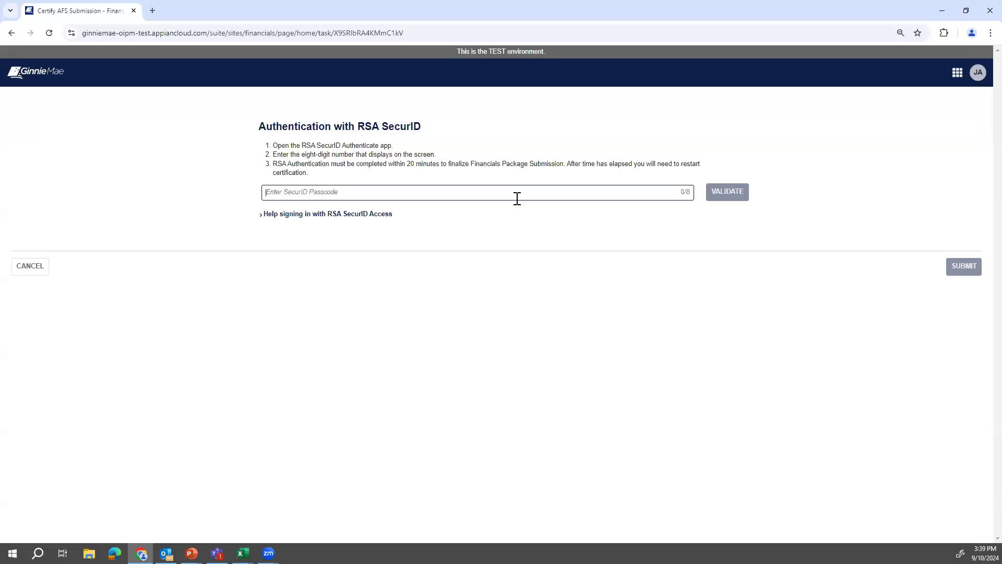
left_click(526, 221)
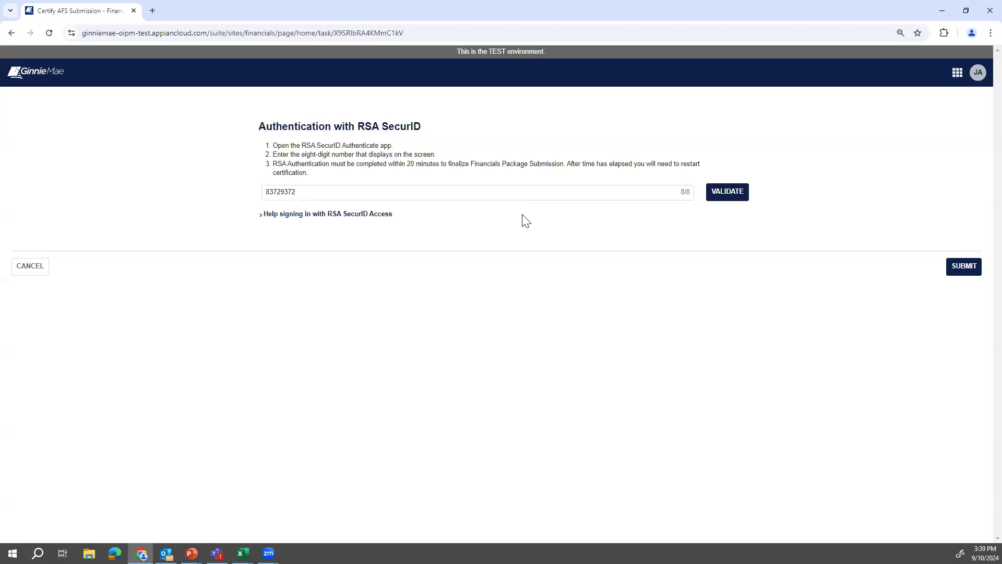
left_click(719, 191)
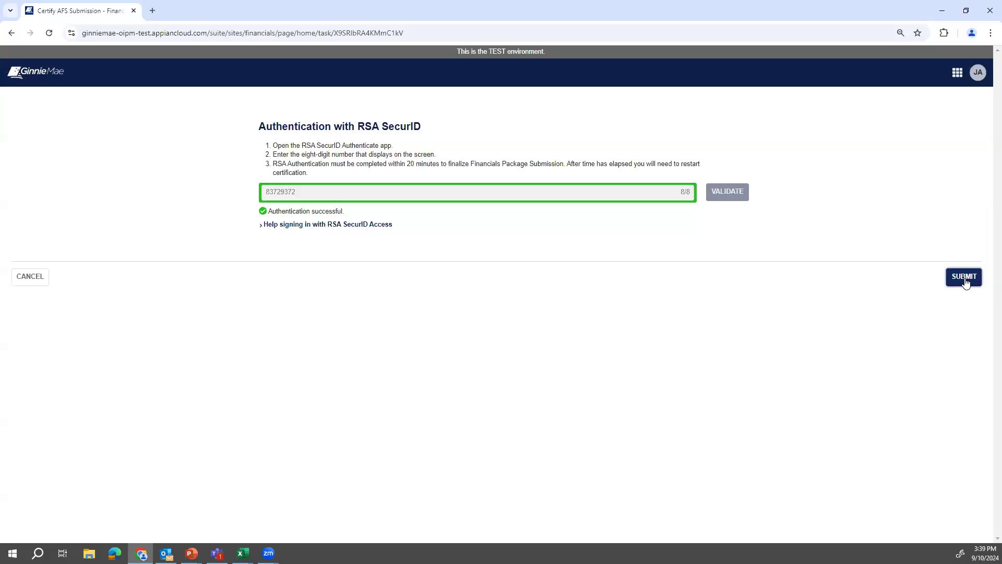
left_click(964, 277)
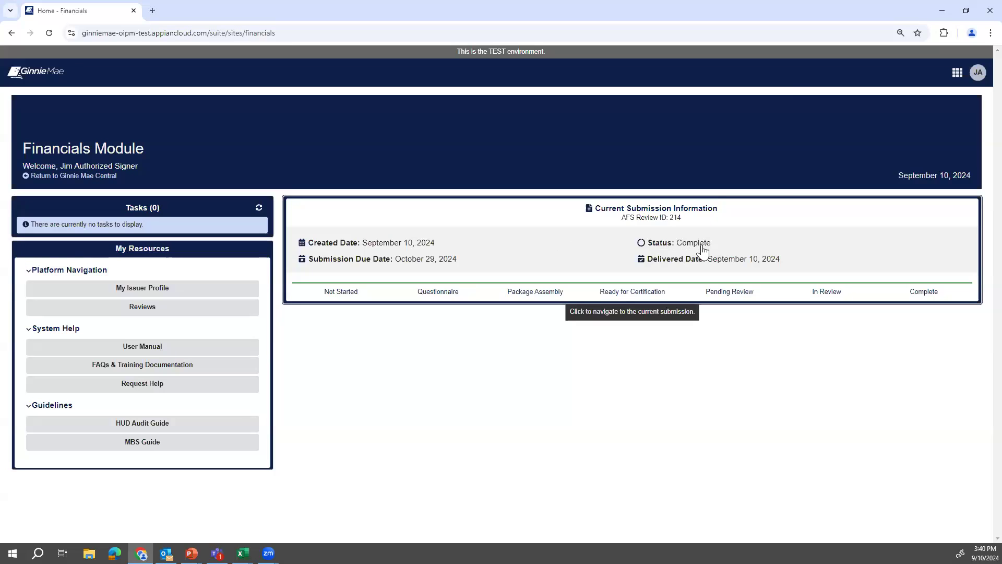
Highlight Review 214's Complete status text on the summary.
left_click_drag(706, 248, 643, 247)
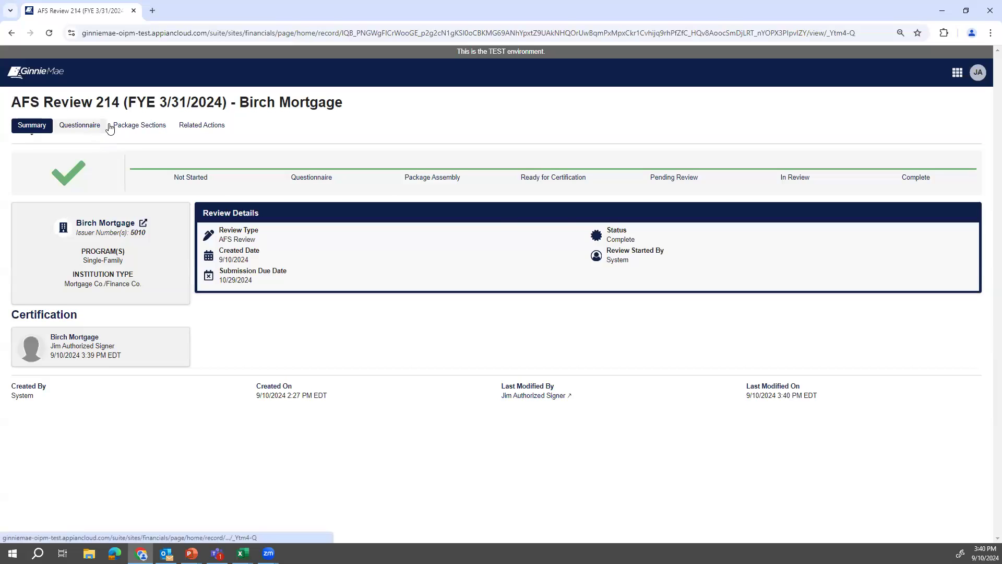
Move between the Package Sections and Summary tabs to verify Review 214 reads Complete.
left_click(100, 129)
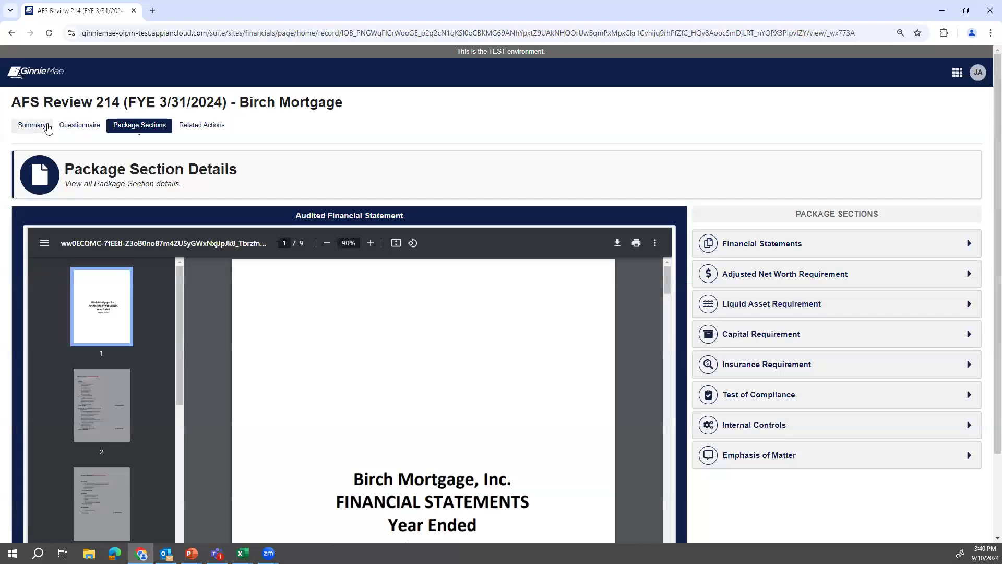
left_click(47, 126)
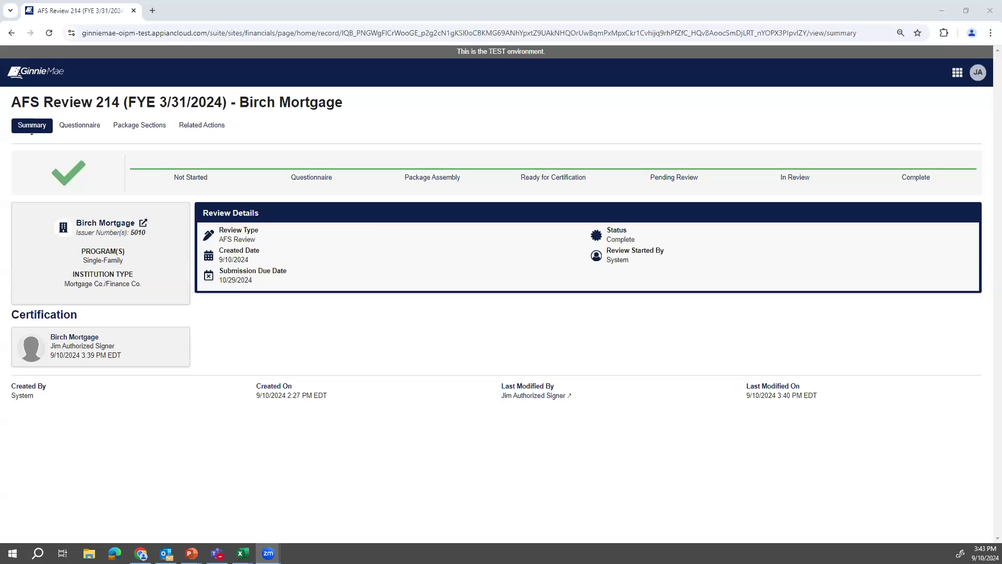
left_click(140, 125)
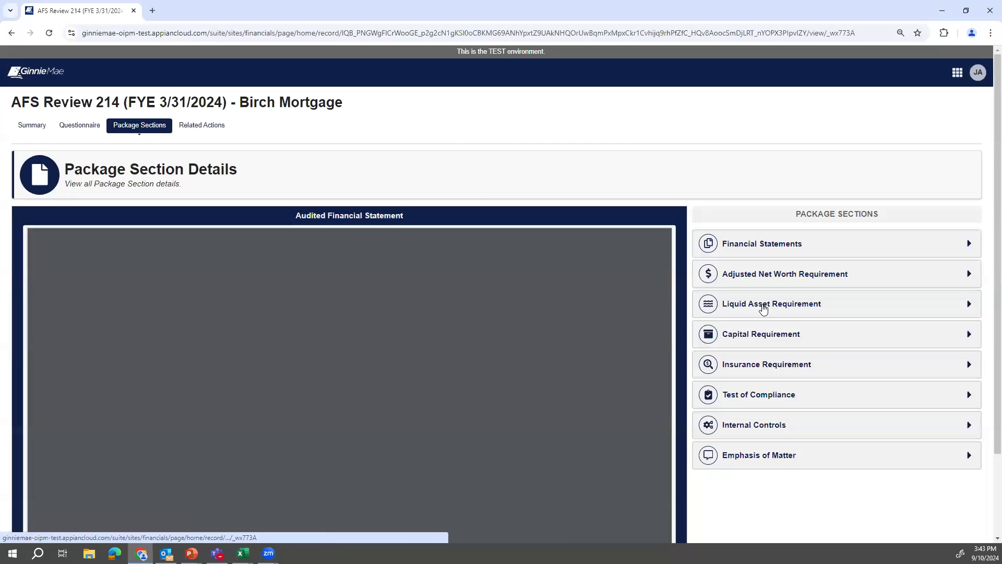
Check the Liquid Asset Requirement figures against the audited financial statement PDF.
left_click(764, 307)
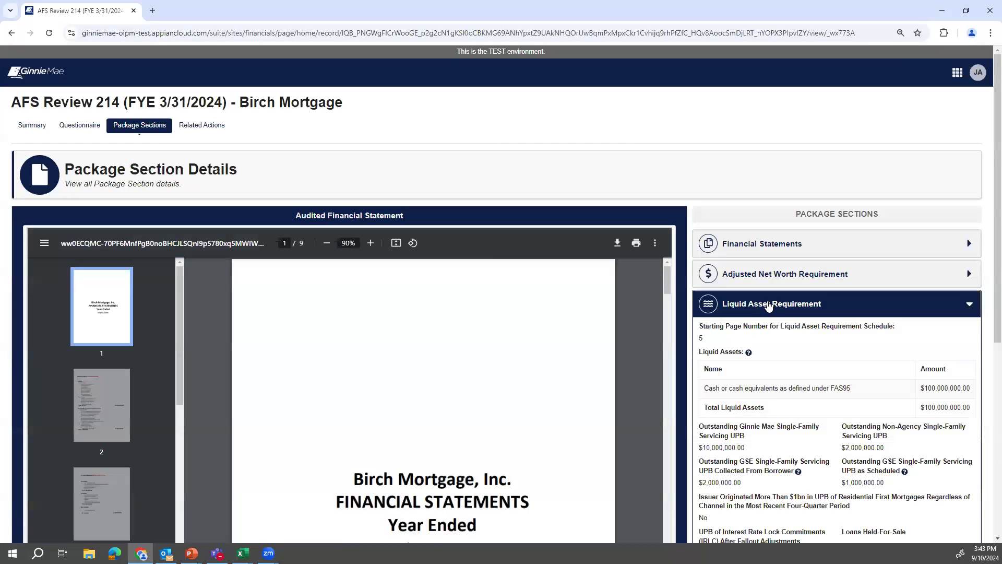
scroll(788, 342, "down", 3)
scroll(811, 369, "up", 1)
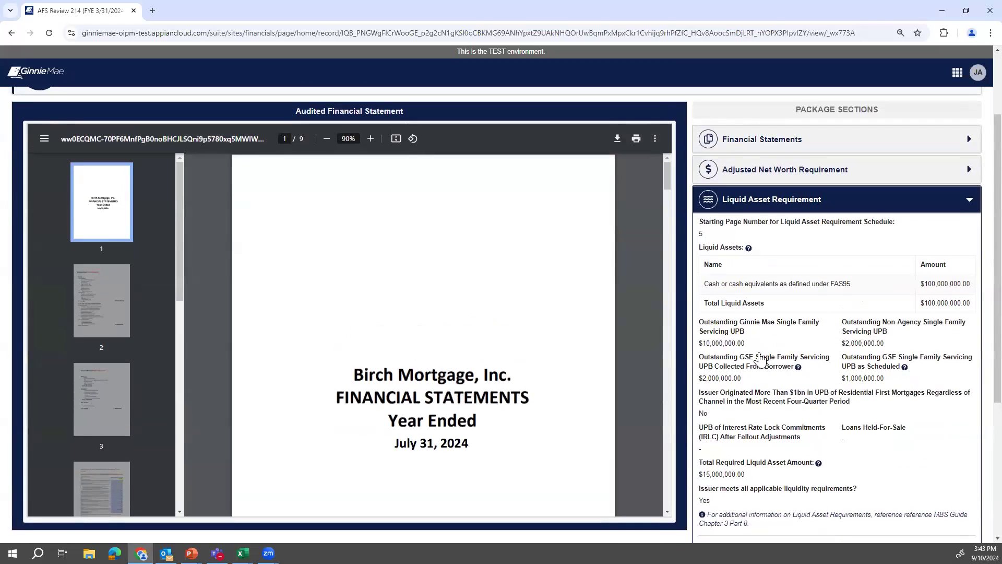
left_click_drag(760, 359, 799, 364)
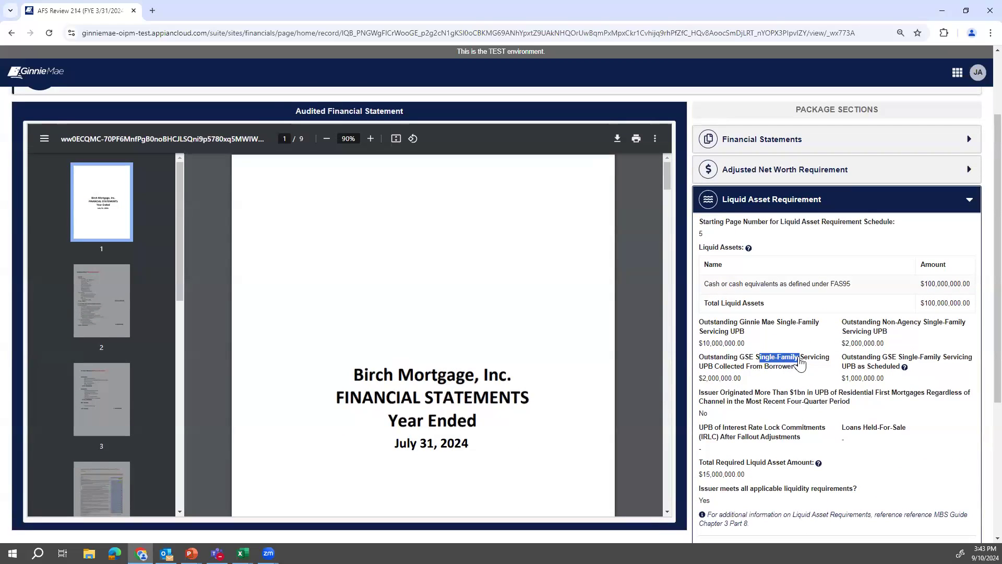
left_click(805, 381)
left_click(786, 306)
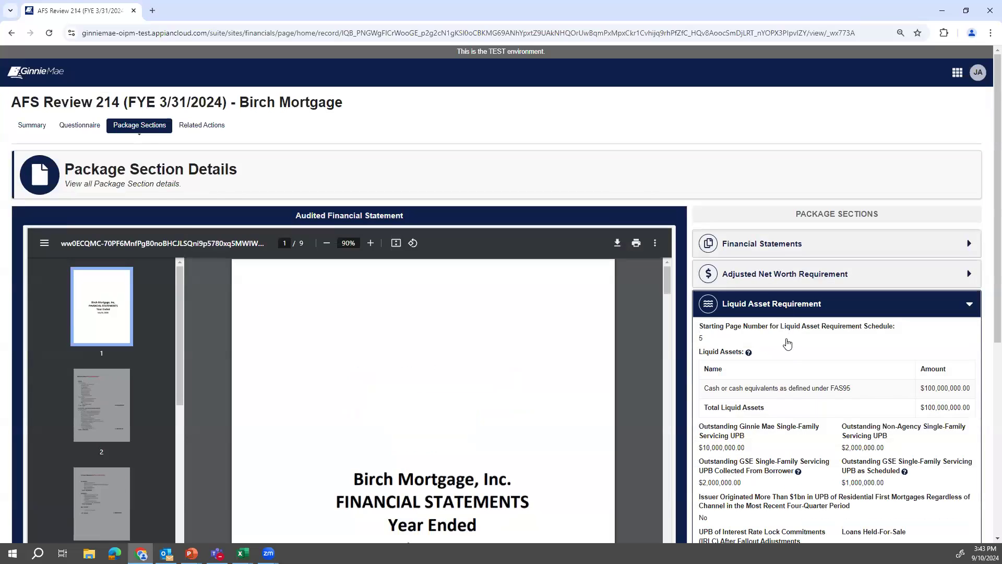
scroll(816, 411, "down", 1)
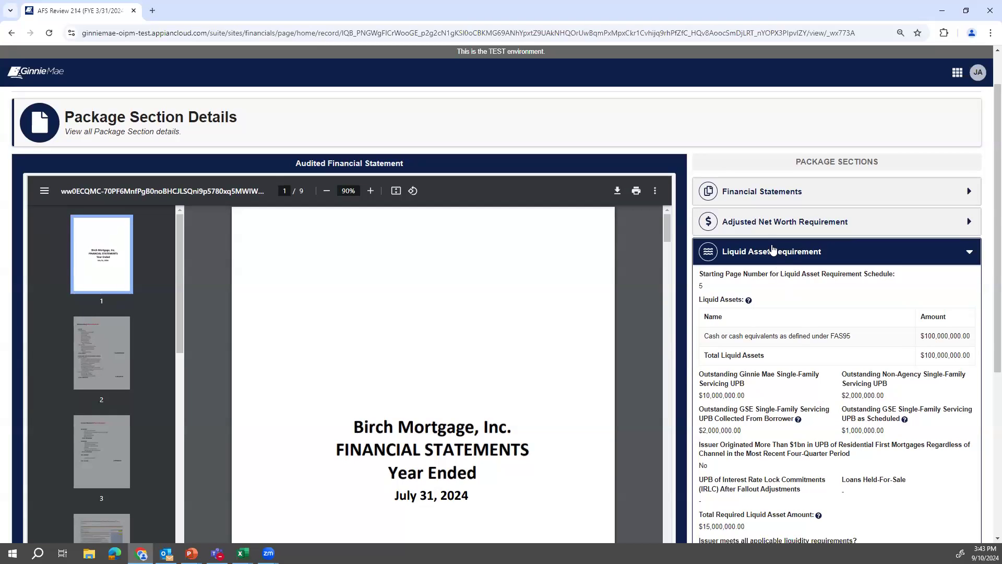
left_click(780, 255)
Check the Financial Statements balance sheet and income figures against the PDF.
left_click(791, 243)
scroll(806, 363, "down", 1)
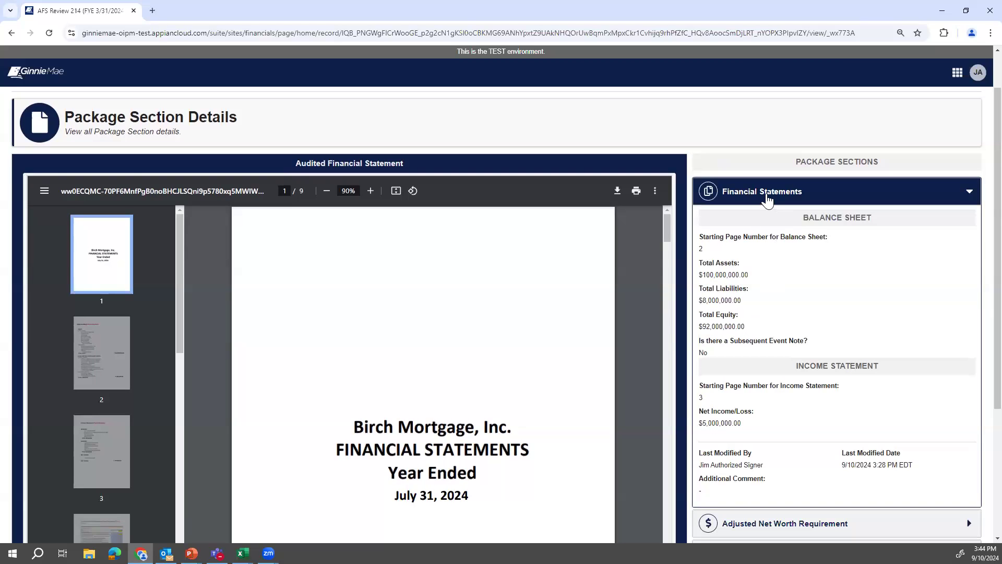
left_click(768, 200)
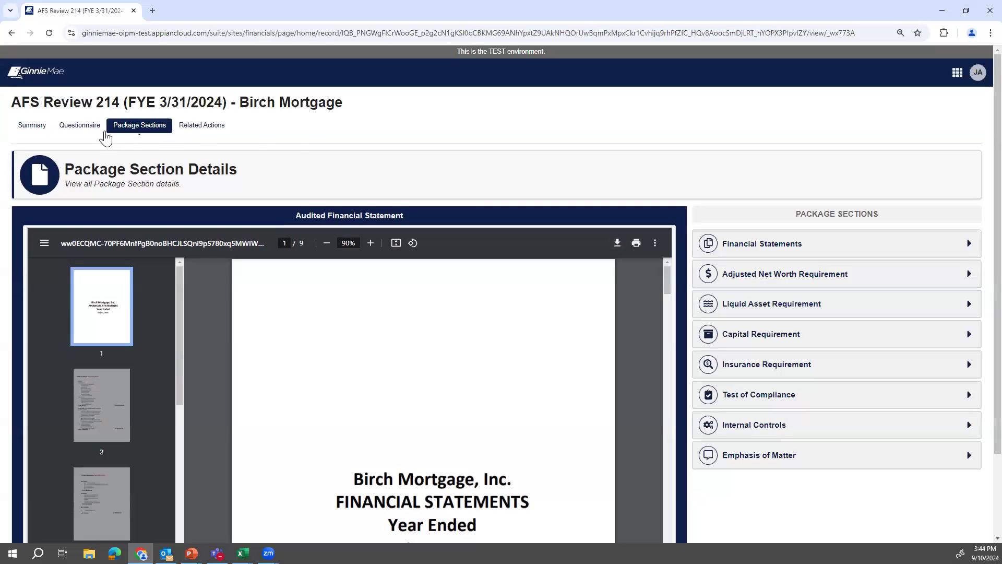
left_click(96, 133)
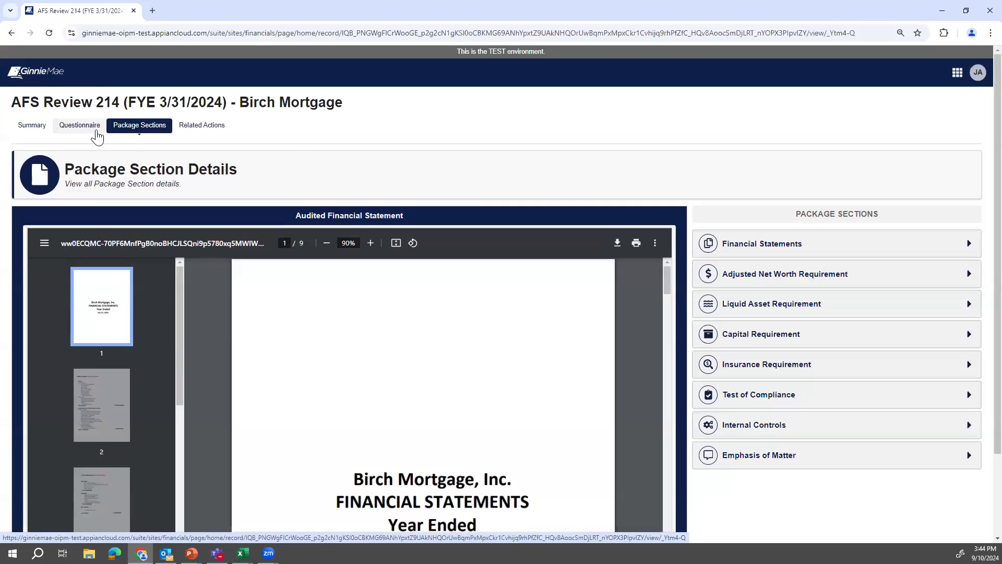
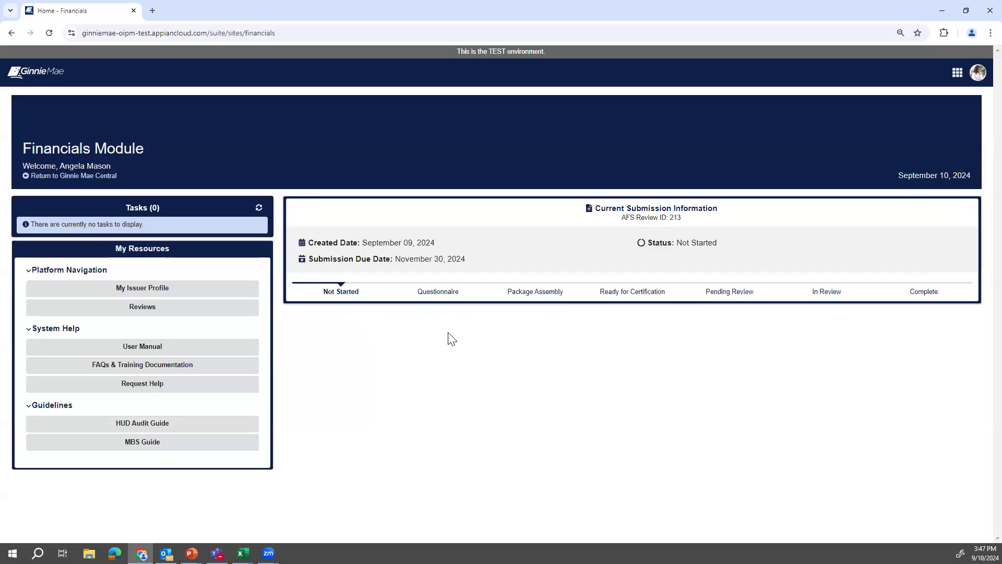
From AFS Review 213's related actions, start a new extension request, noting the 15-days-before-due-date rule.
left_click(551, 260)
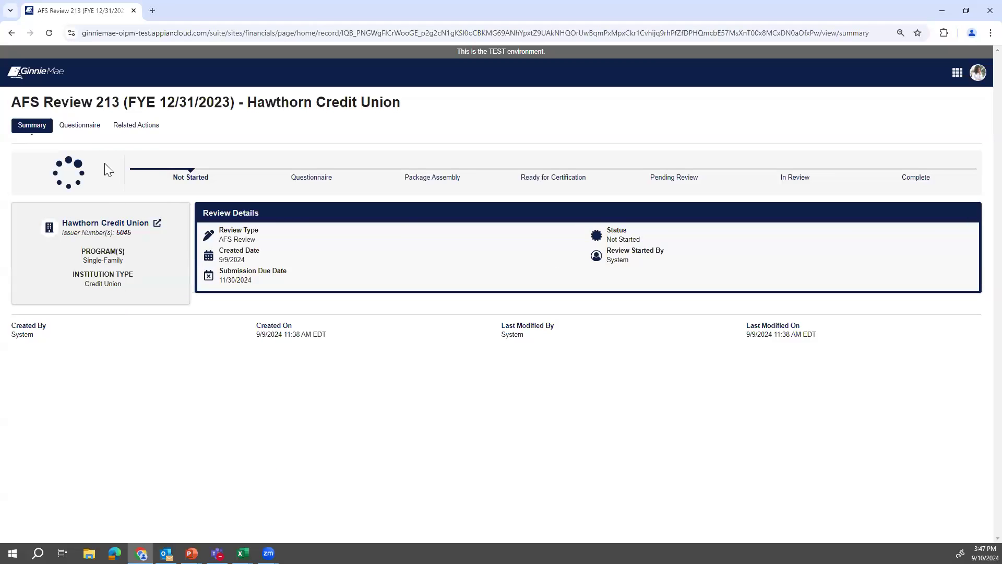
left_click(141, 133)
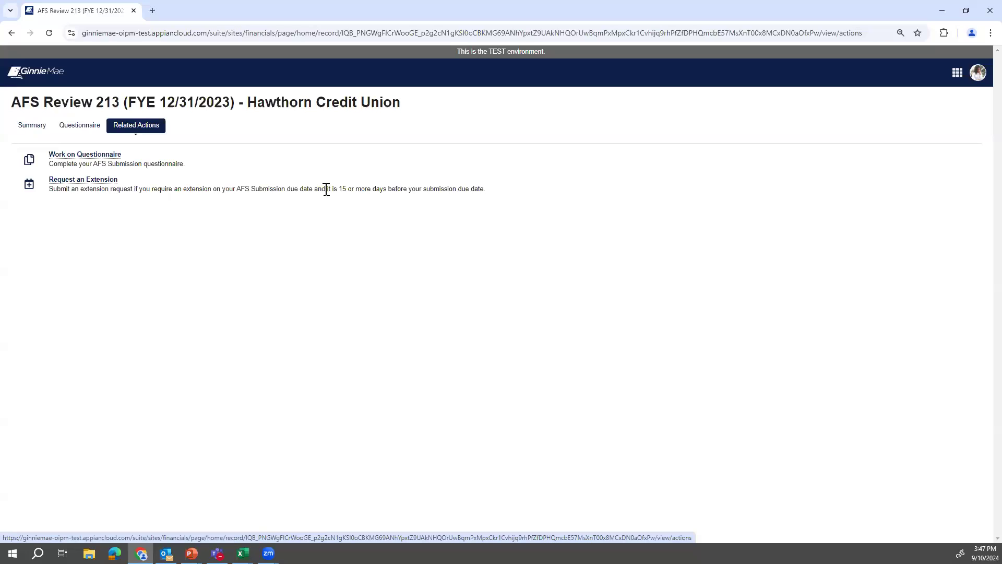
left_click_drag(340, 189, 489, 194)
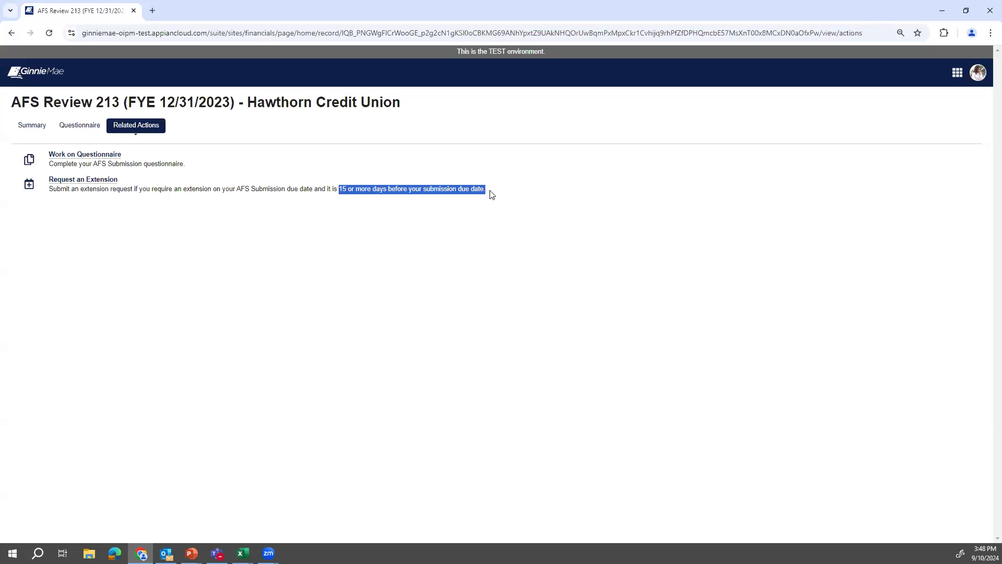
left_click(90, 212)
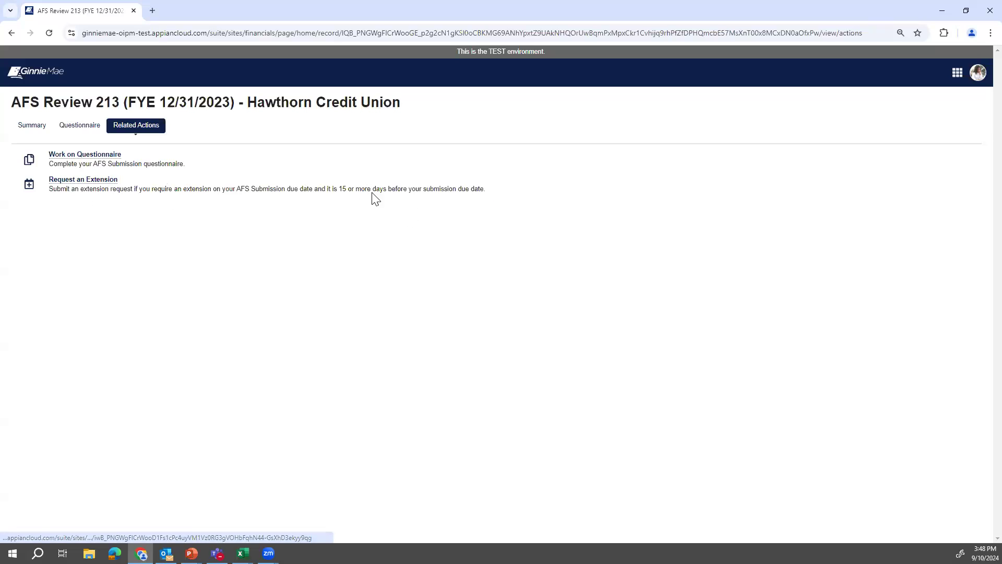
left_click(87, 183)
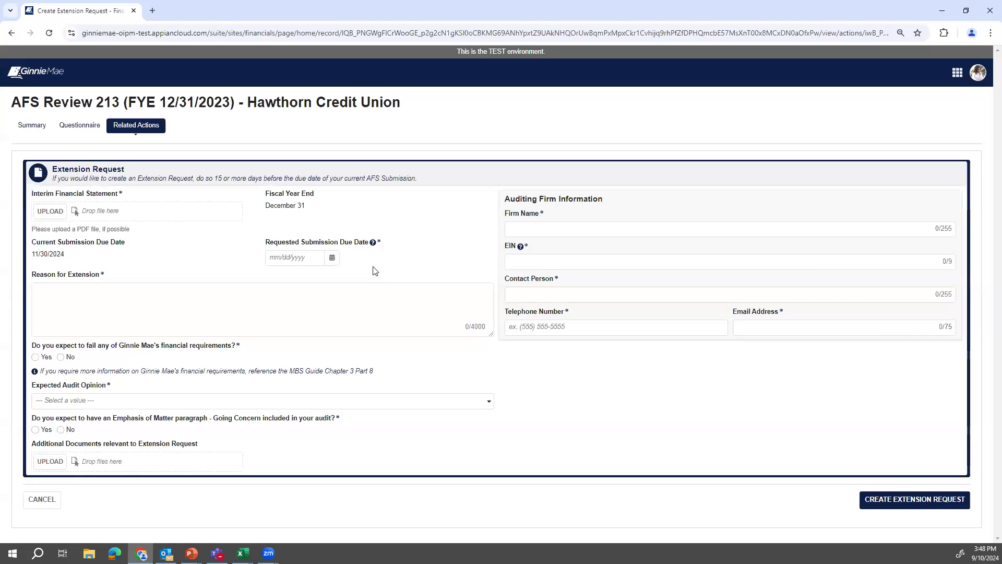
Attach INTERIM FINACIAL STATEMENT.pdf from Mock Documents as the interim financial statement.
left_click(46, 214)
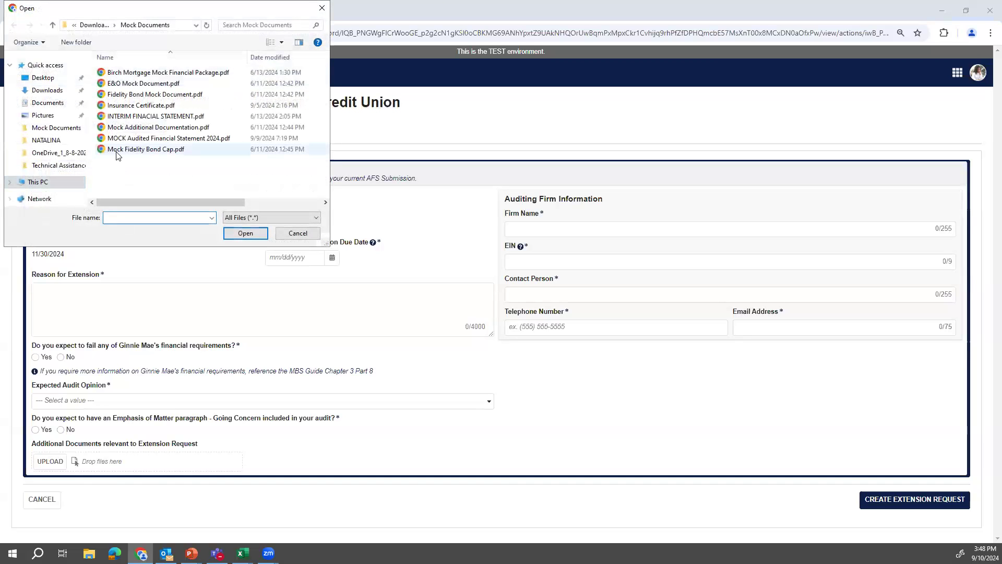
left_click(166, 117)
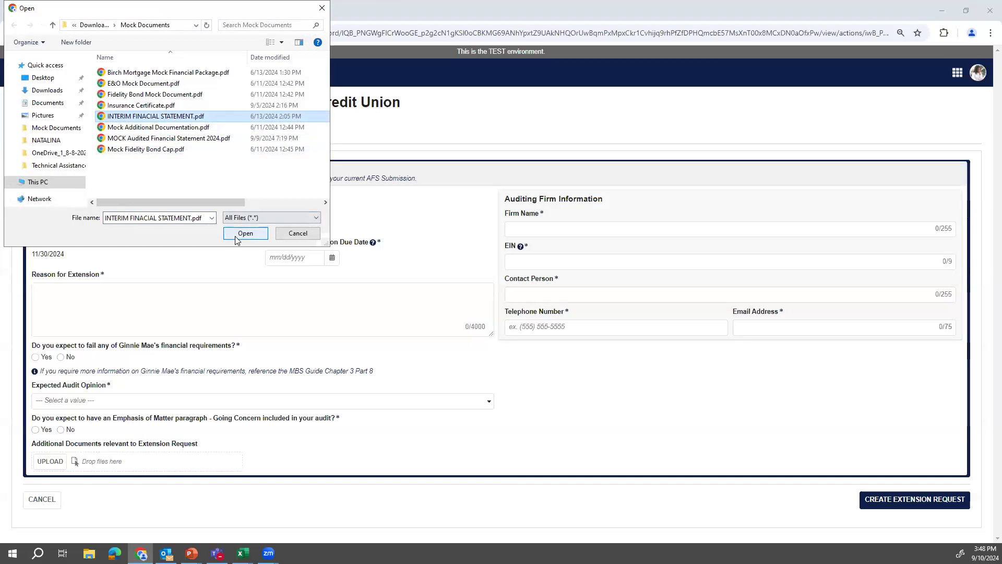
left_click(246, 234)
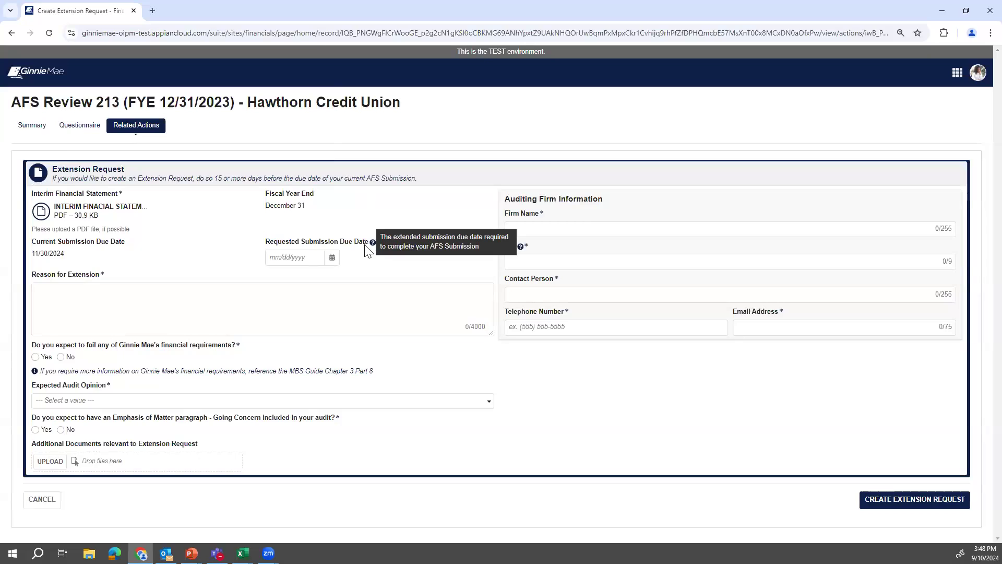
Try 12/31/2024 as the requested due date and review the resulting 30-day limit error.
left_click(331, 260)
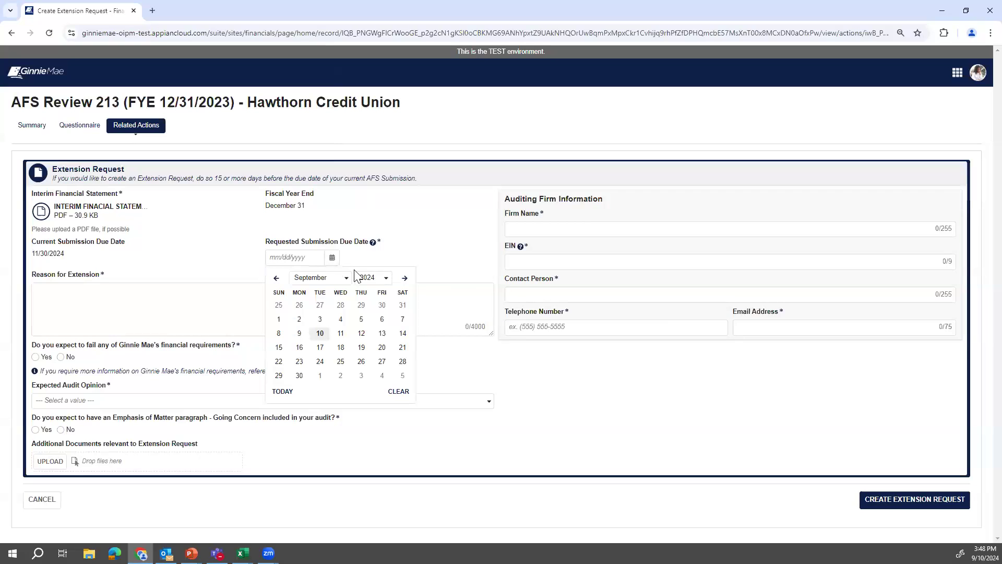
left_click(405, 279)
left_click(405, 279)
left_click(405, 279)
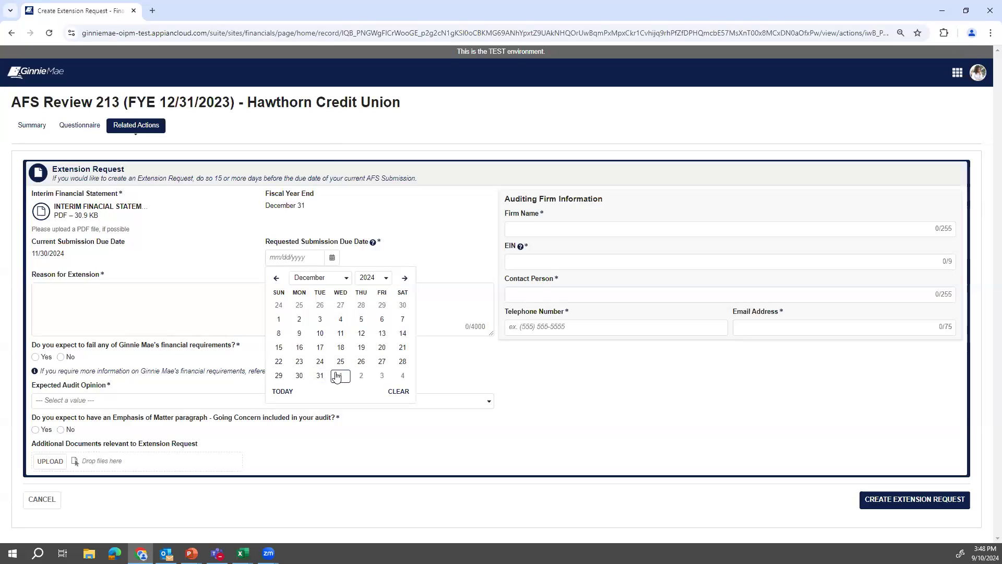
left_click(329, 376)
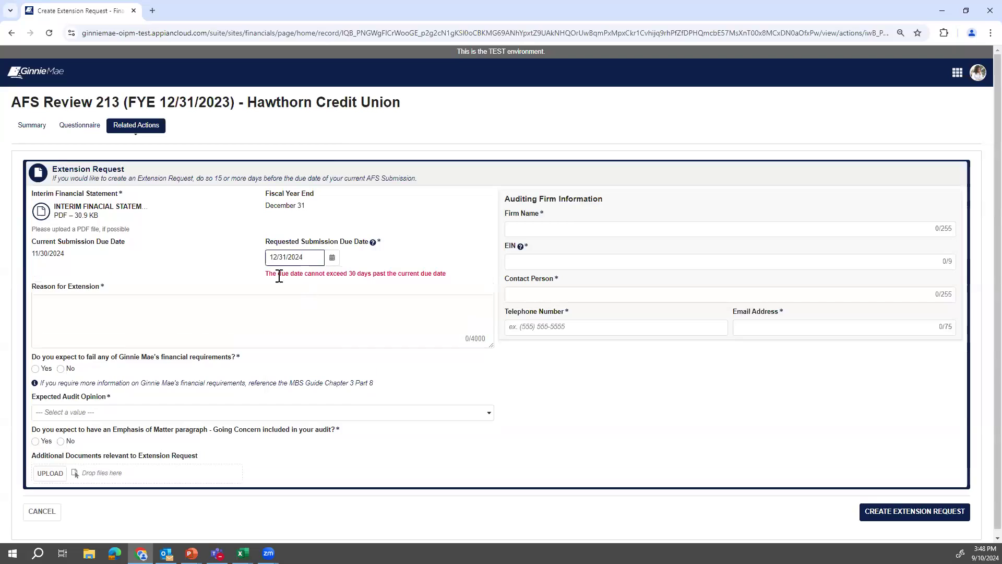
left_click_drag(268, 274, 473, 284)
left_click(461, 281)
left_click_drag(265, 274, 437, 275)
left_click(437, 274)
Change the requested due date to 12/30/2024 and begin the reason for extension.
left_click(334, 261)
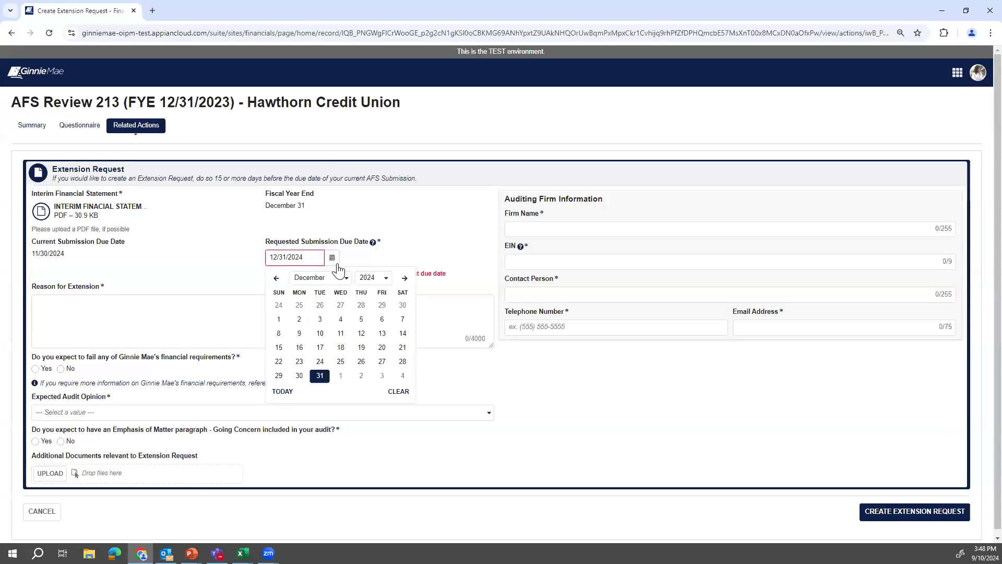
left_click(300, 376)
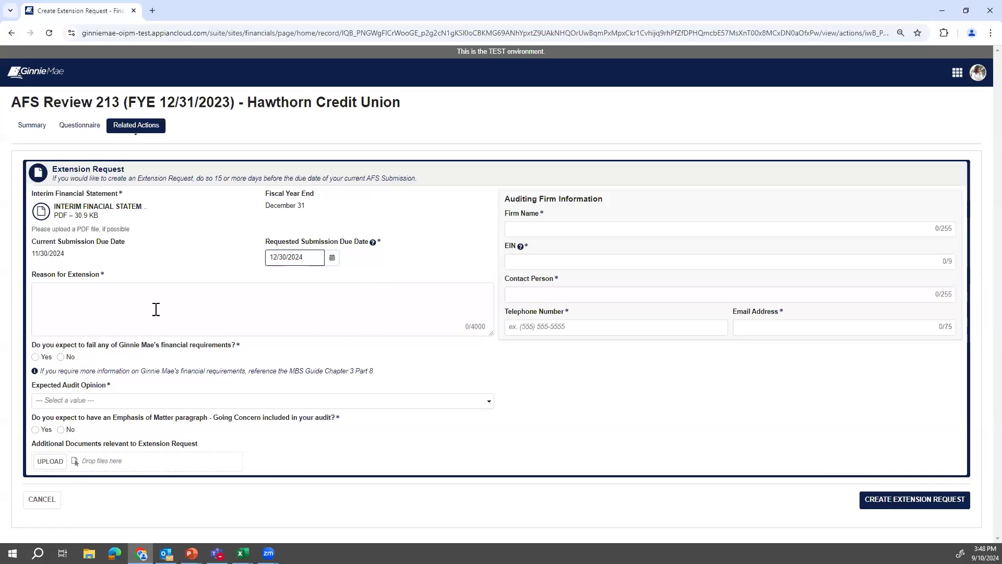
left_click(87, 296)
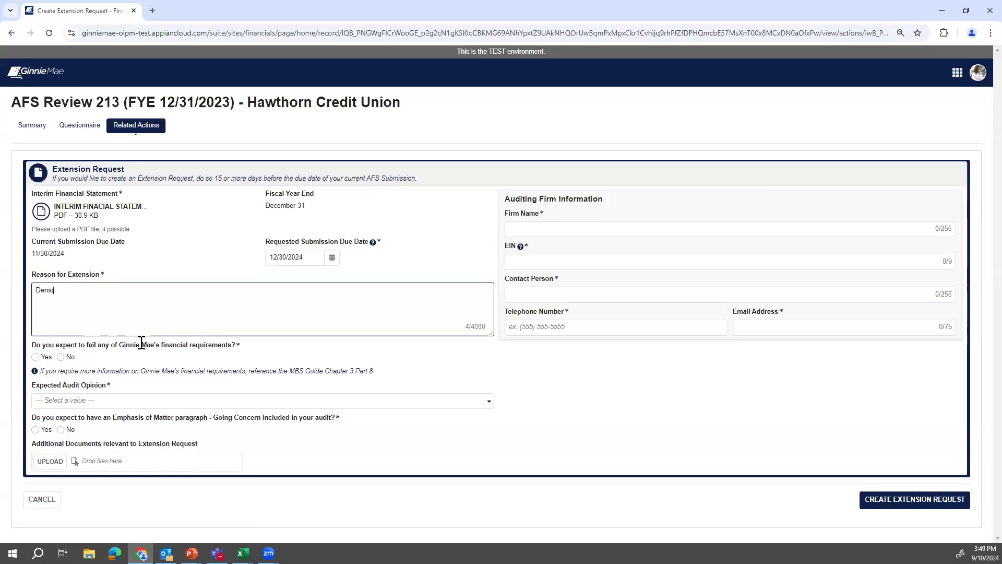
Answer No to failing requirements, Unqualified for expected audit opinion, and No to going-concern paragraph.
left_click(61, 357)
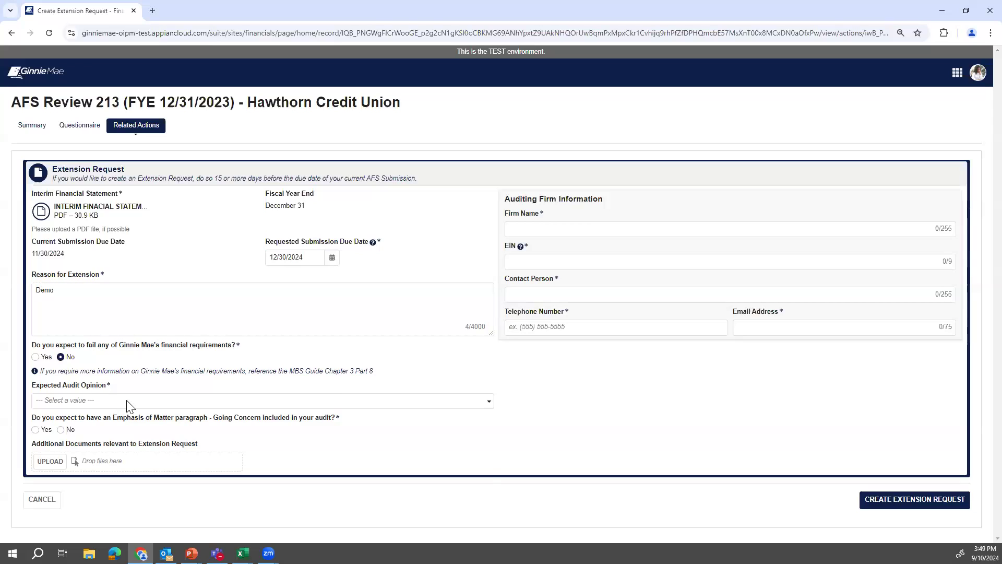
left_click(127, 401)
left_click(106, 430)
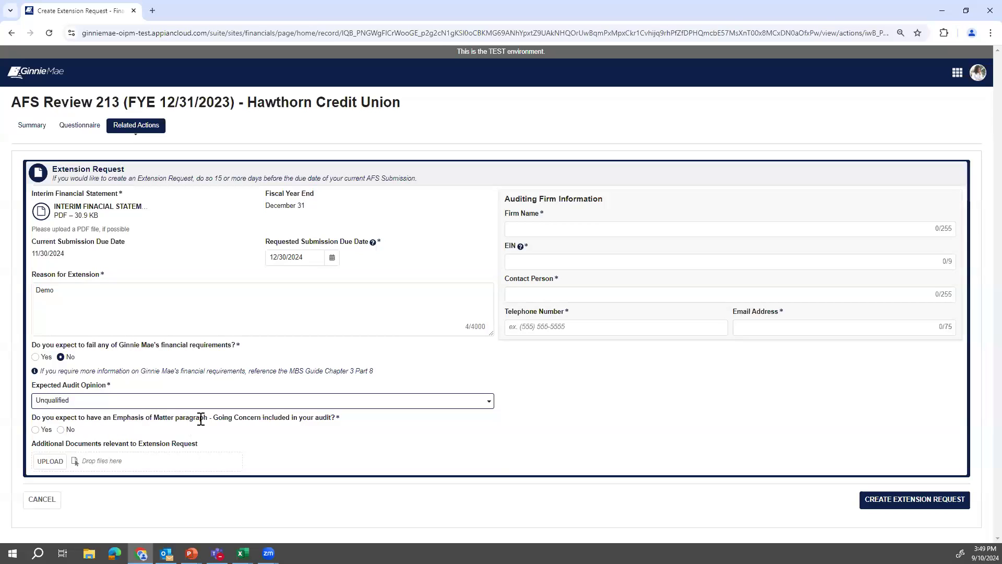
left_click(64, 429)
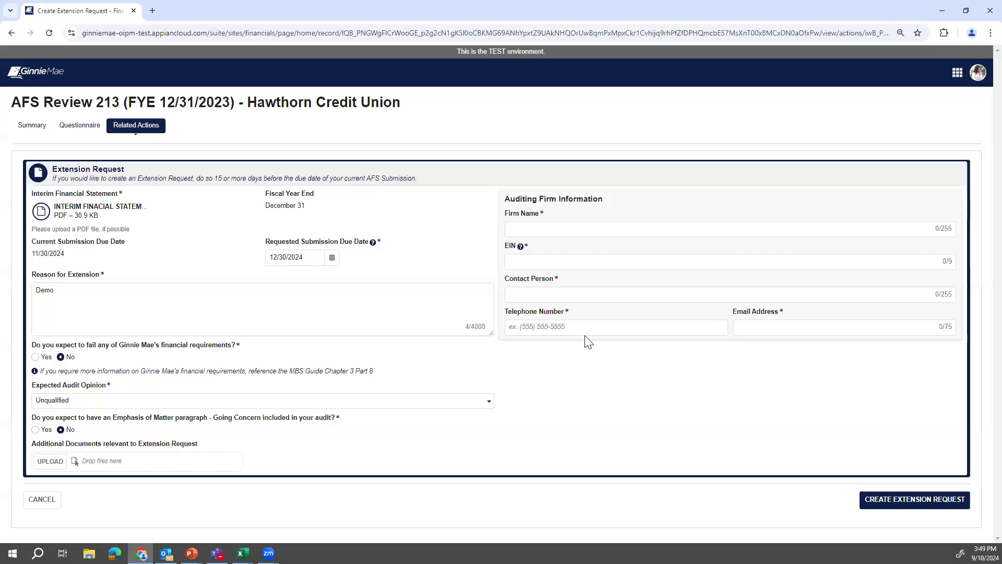
Enter Deloitte as auditing firm with its EIN, contact's name, phone and e-mail, then create the request.
left_click(556, 228)
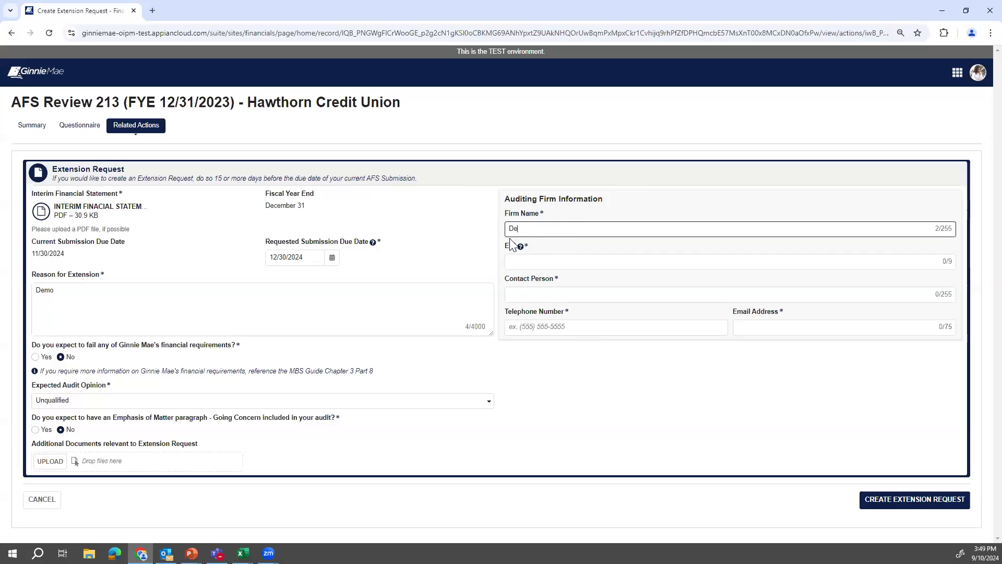
type("Deloitte")
left_click(537, 258)
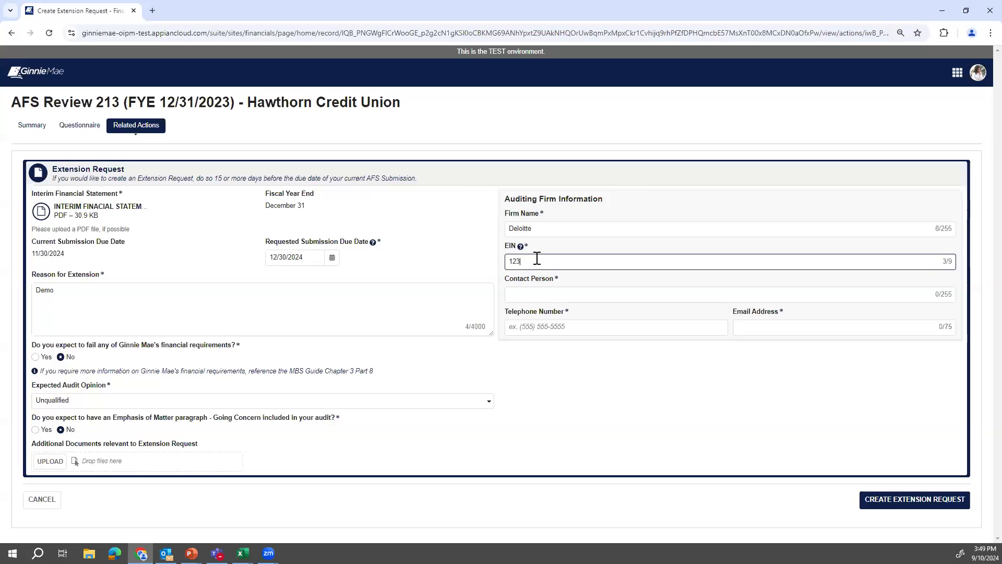
type("123456789")
left_click(532, 292)
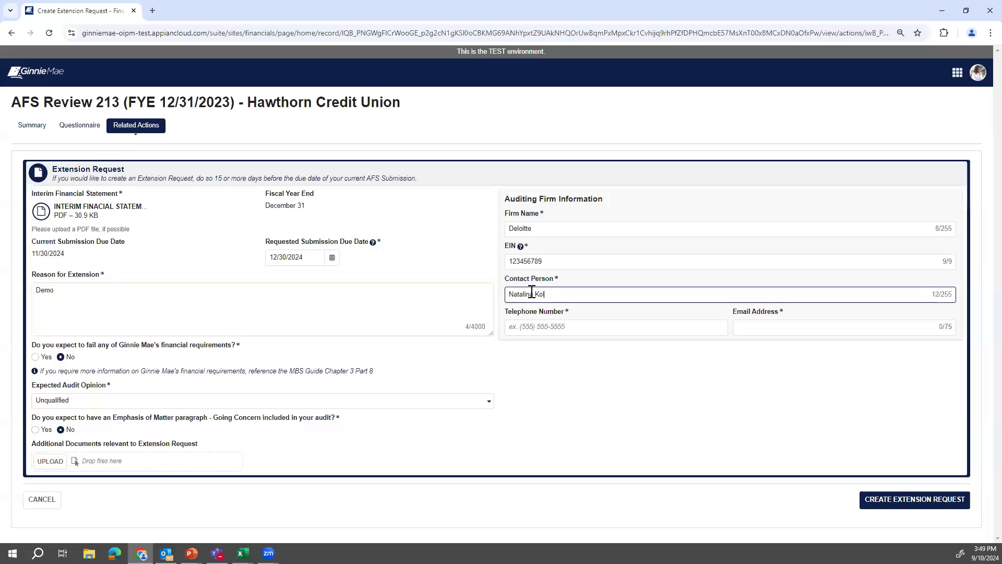
left_click(539, 328)
type("5555555555")
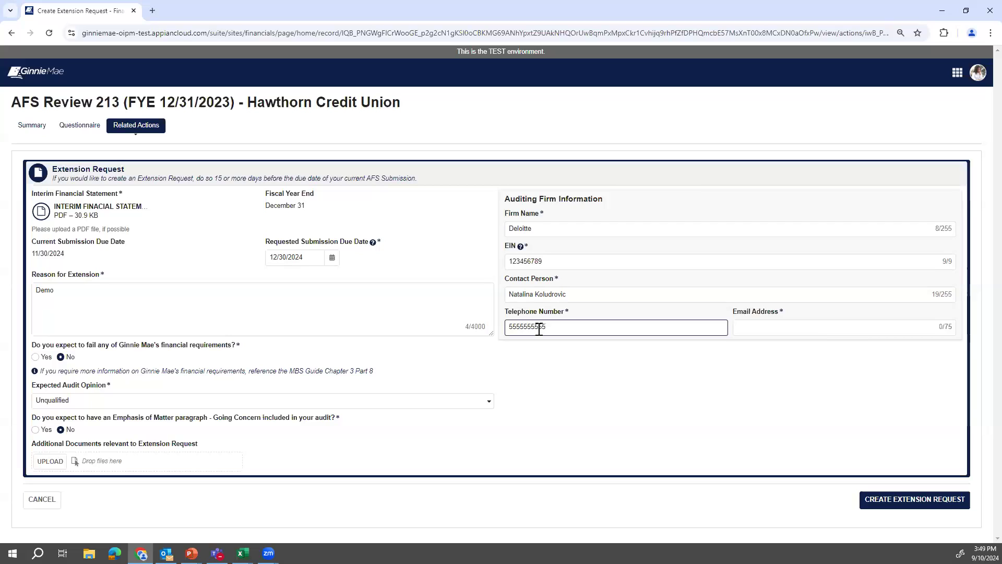
left_click(762, 329)
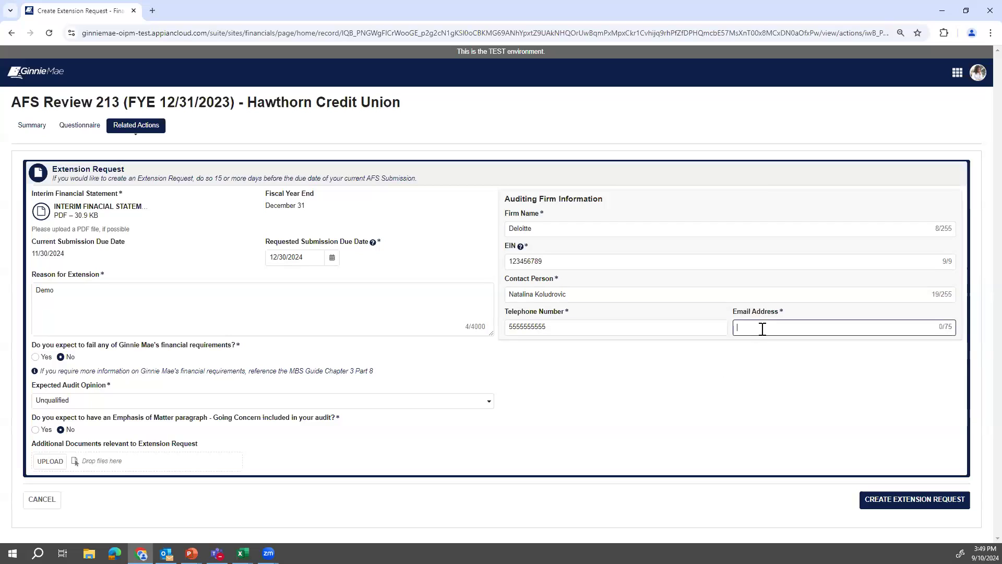
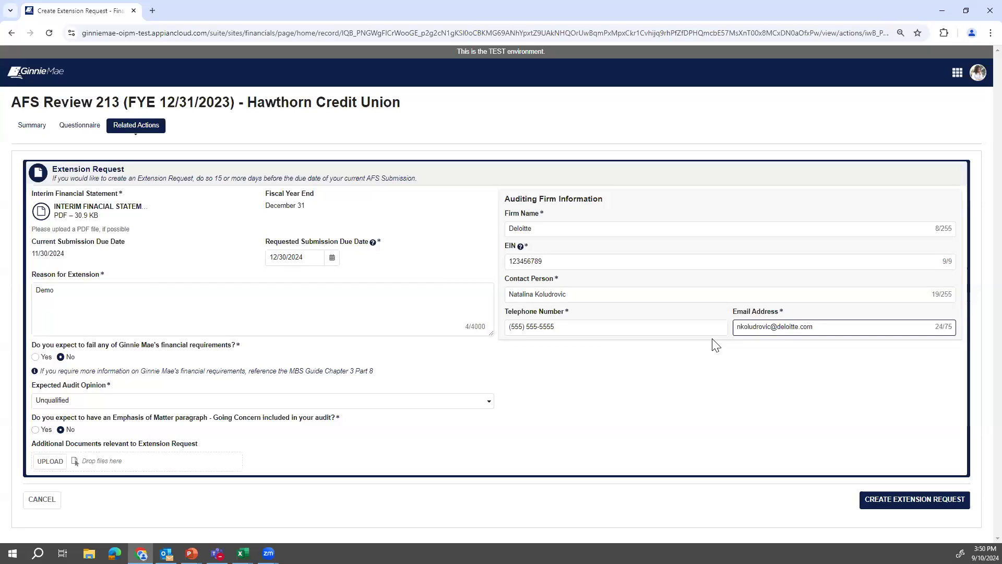
left_click(902, 504)
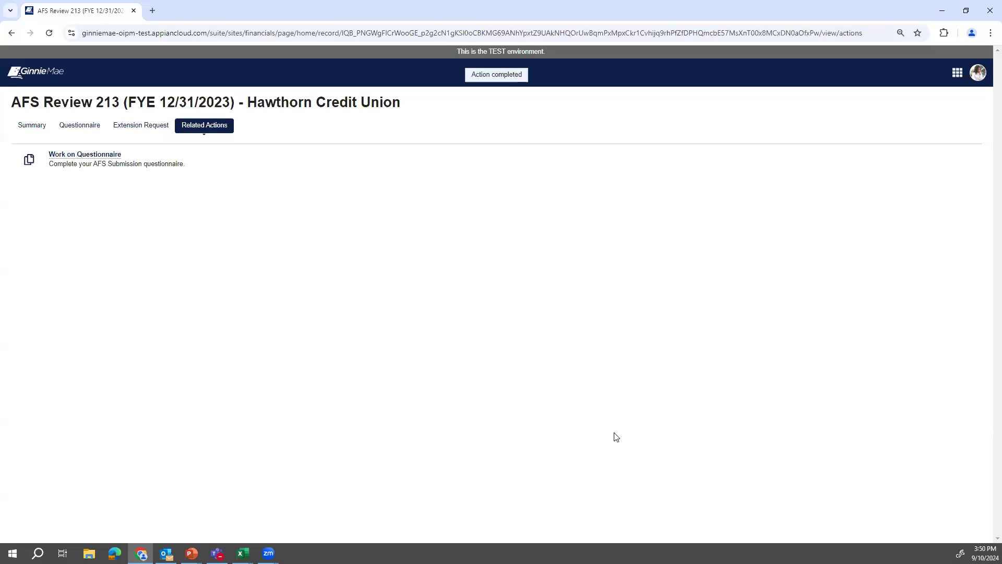
Open Extension Request #35 from the review's extension request list.
left_click(131, 131)
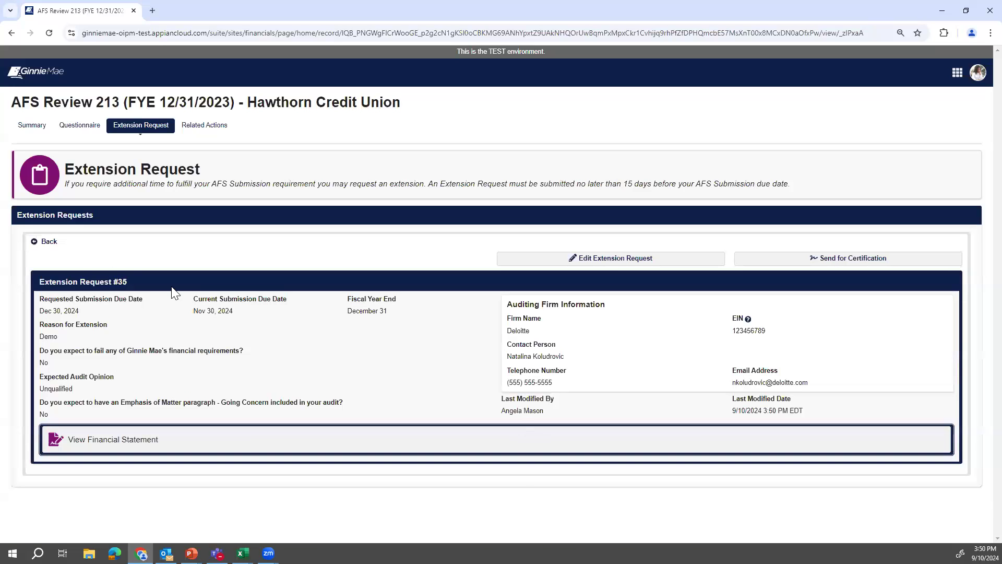
left_click(40, 246)
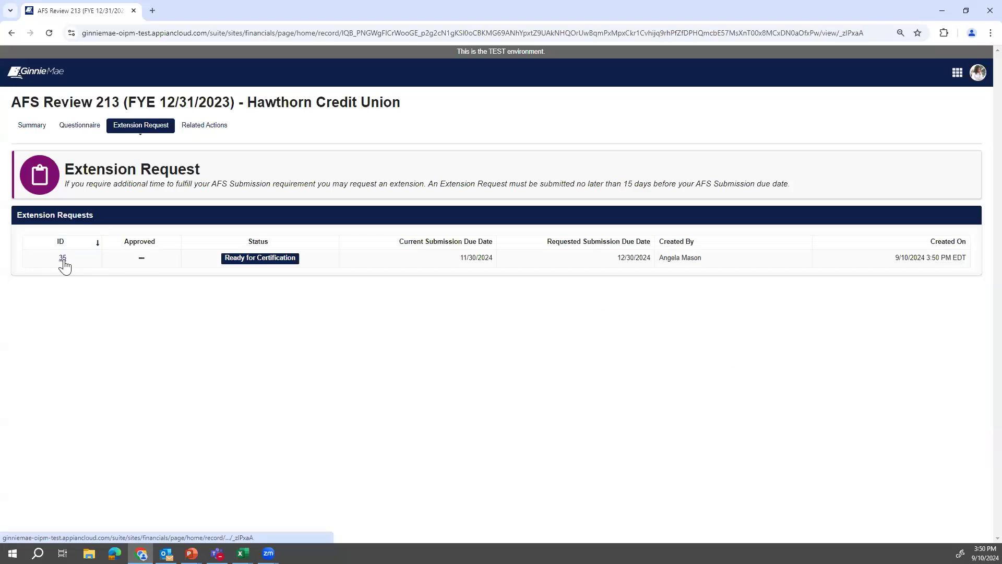
left_click(63, 258)
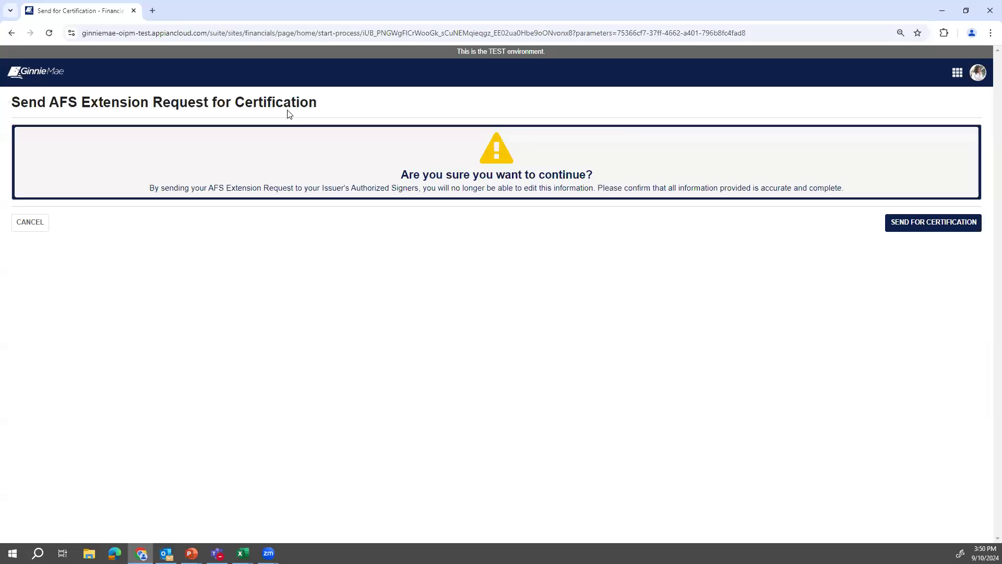
Confirm sending Extension Request 35 for certification.
left_click(917, 228)
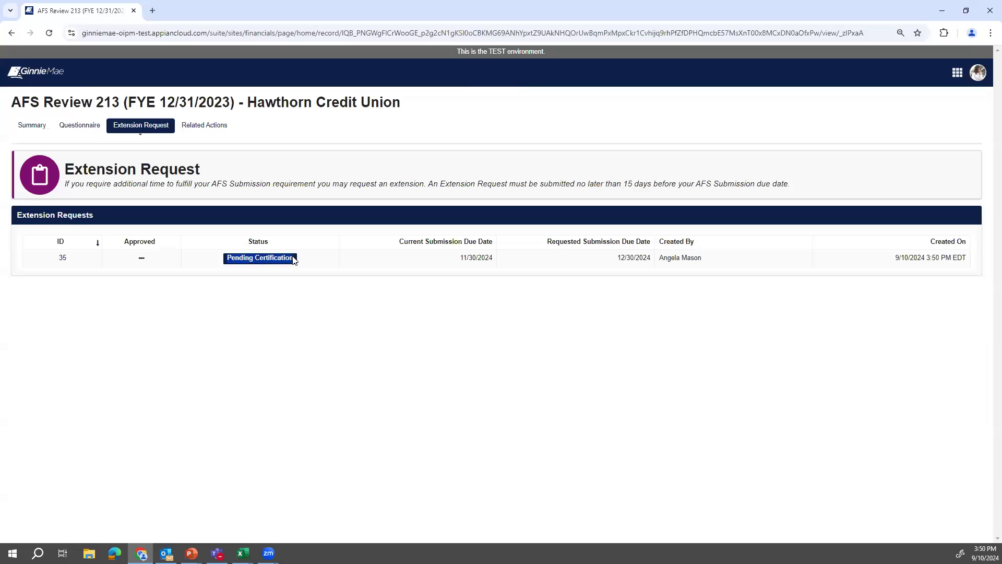
Return to the Financials home page, then show the Extension Request lifecycle slide in PowerPoint.
left_click(32, 77)
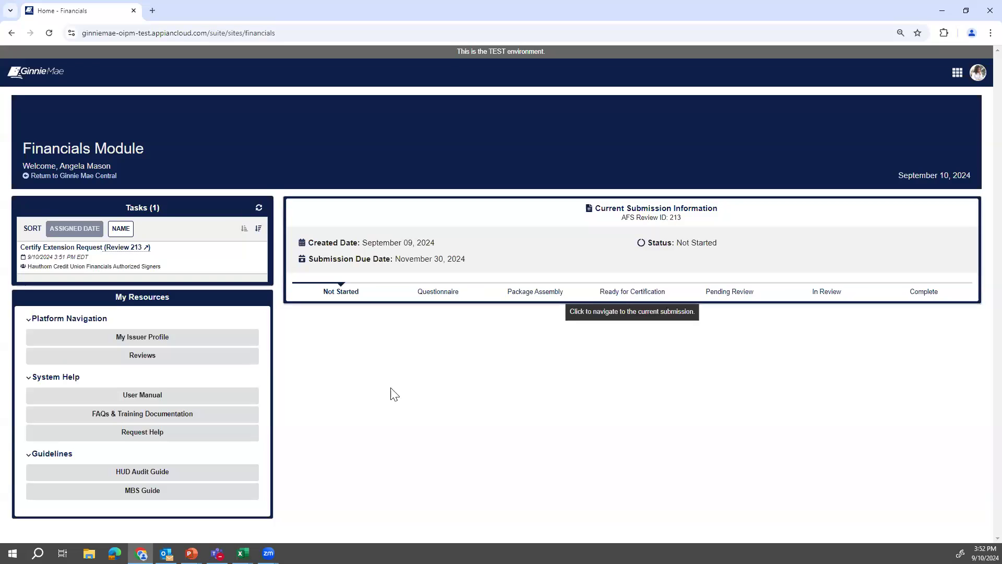
mouse_move(191, 553)
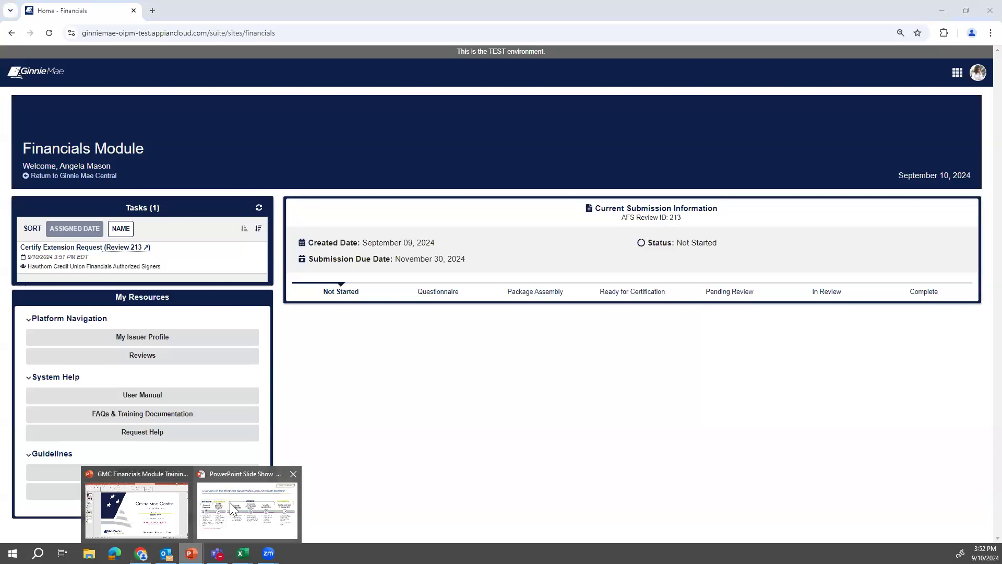
left_click(240, 505)
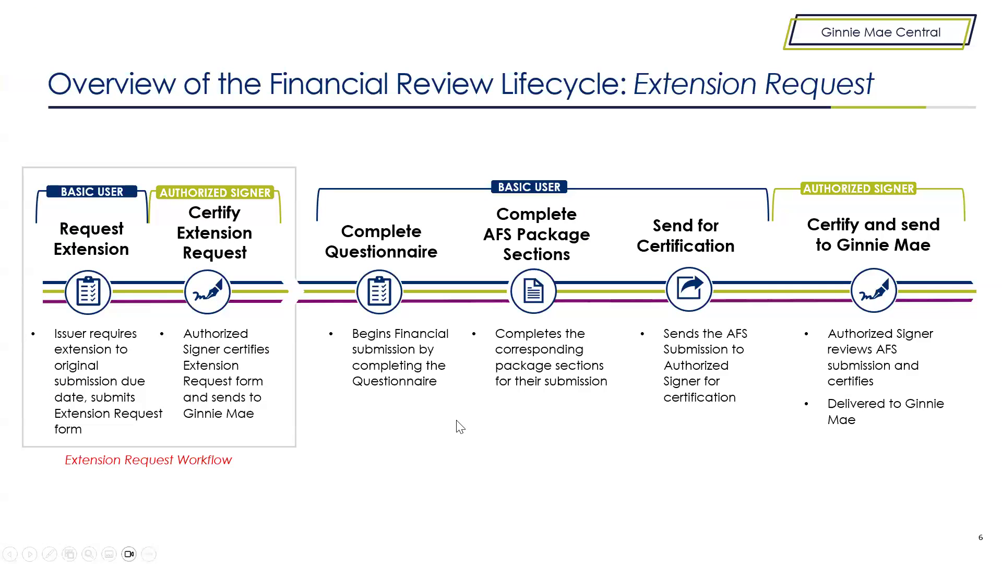